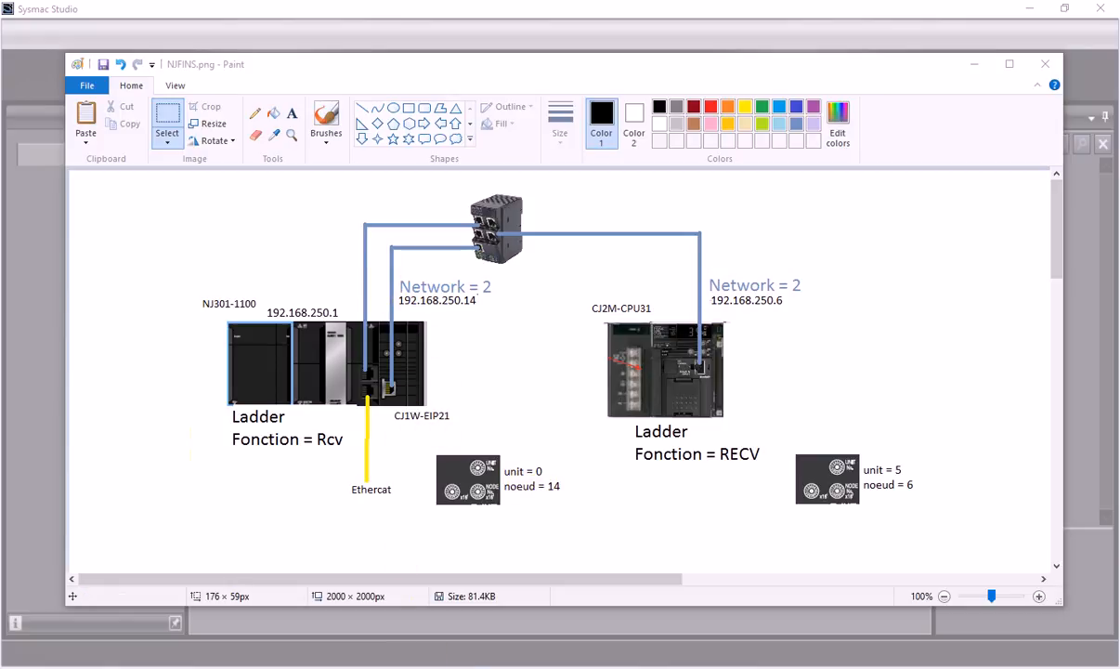
Switch to Sysmac Studio and connect to the NJ/NX controller at 192.168.250.1 through an Ethernet hub.
left_click(399, 668)
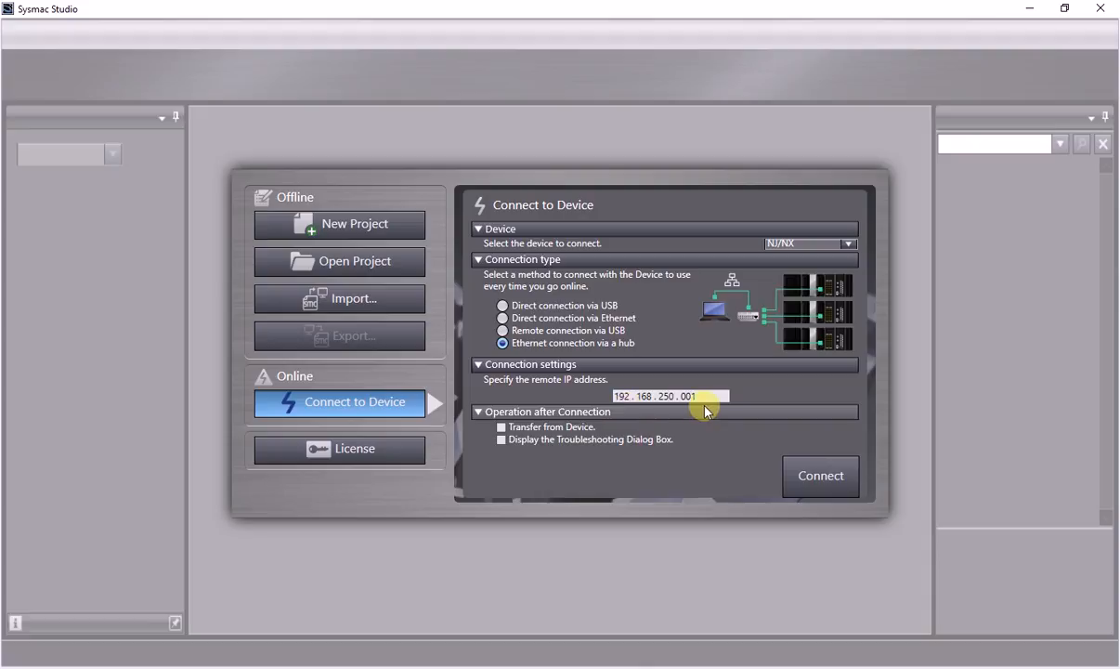
left_click(804, 475)
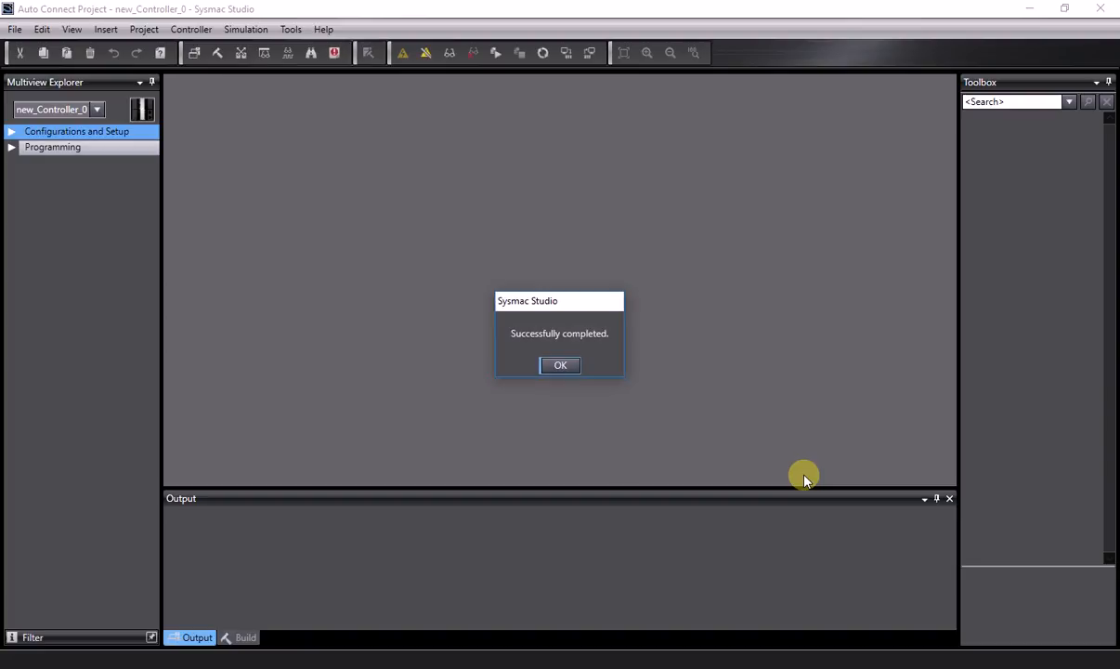
left_click(548, 364)
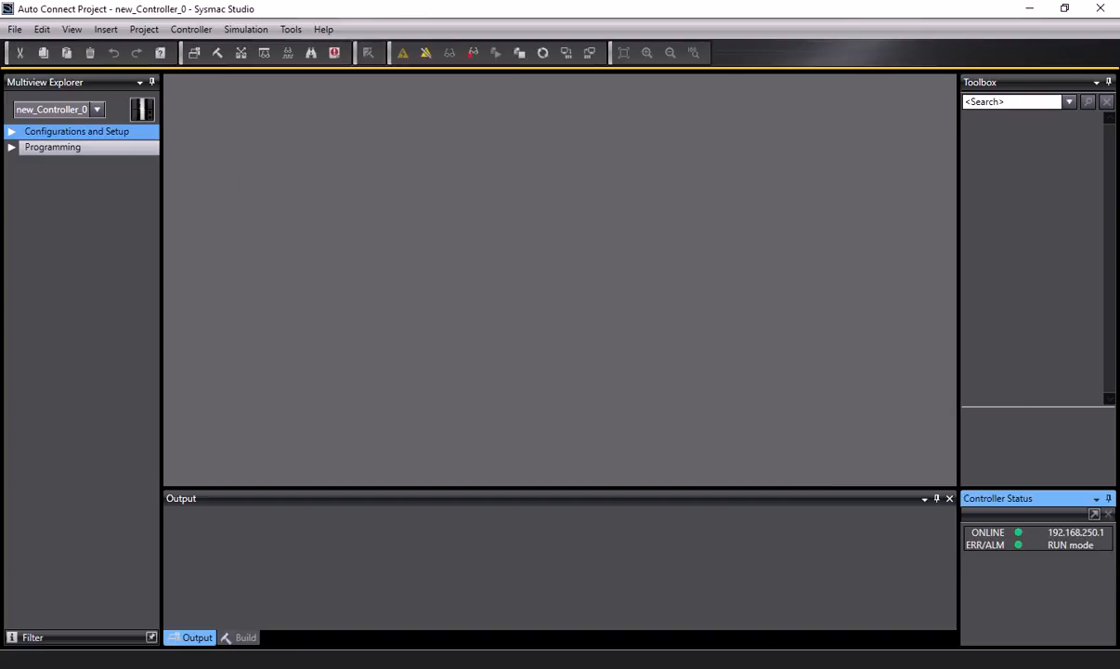
Compare the CPU rack with the actual unit configuration, apply the actual configuration and accept the merge.
left_click(12, 131)
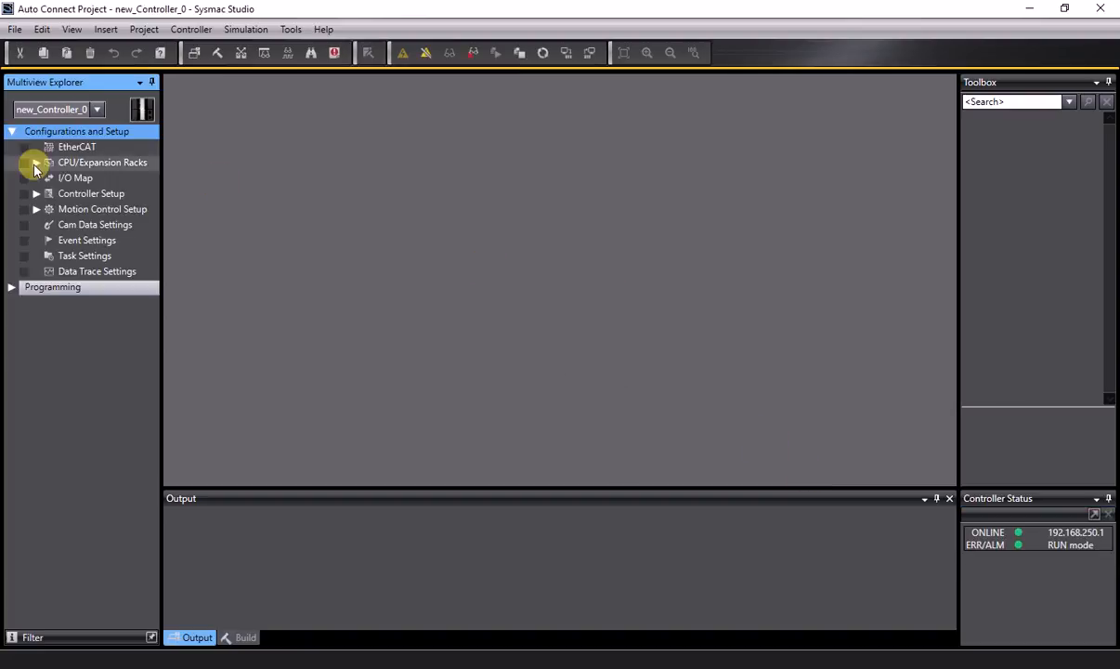
left_click(35, 163)
left_click(55, 163)
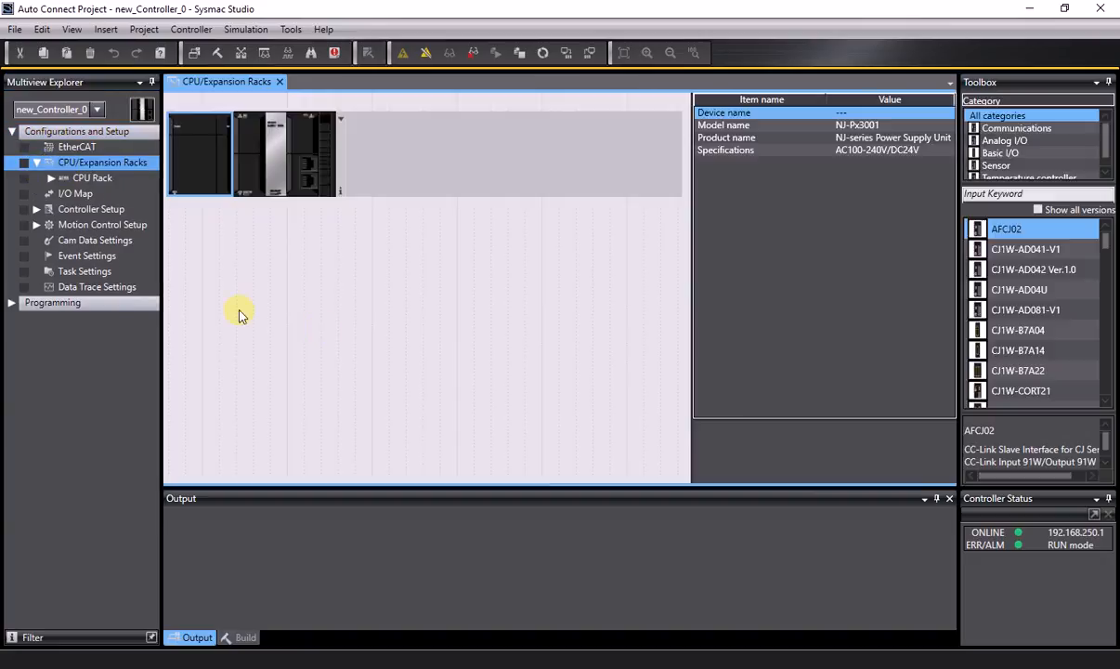
right_click(293, 181)
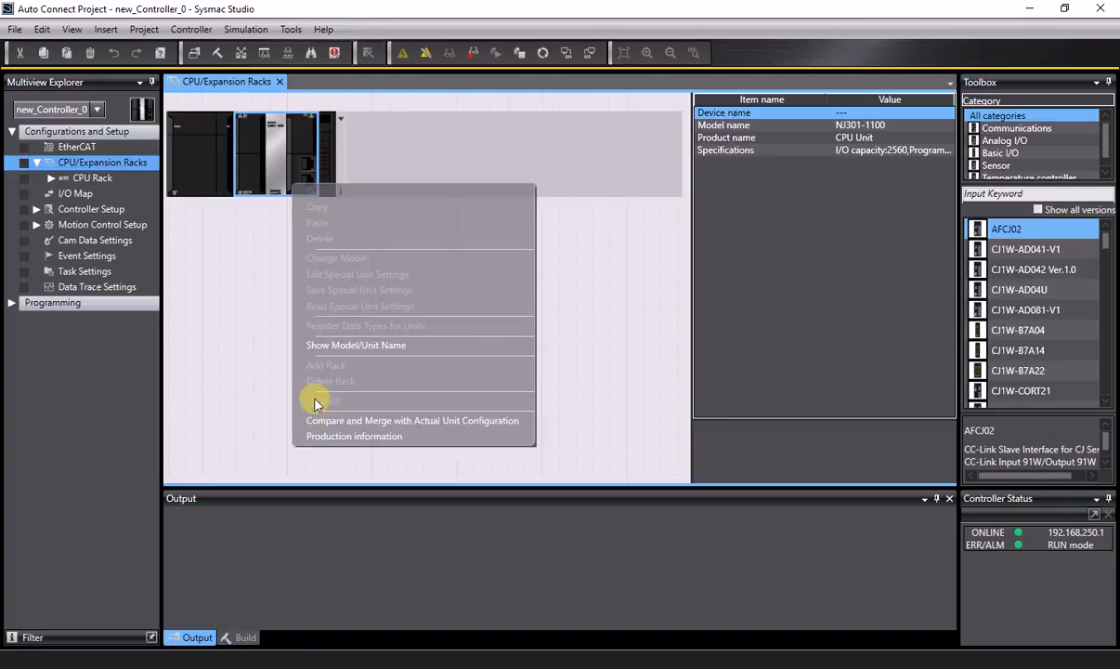
left_click(316, 420)
left_click(431, 414)
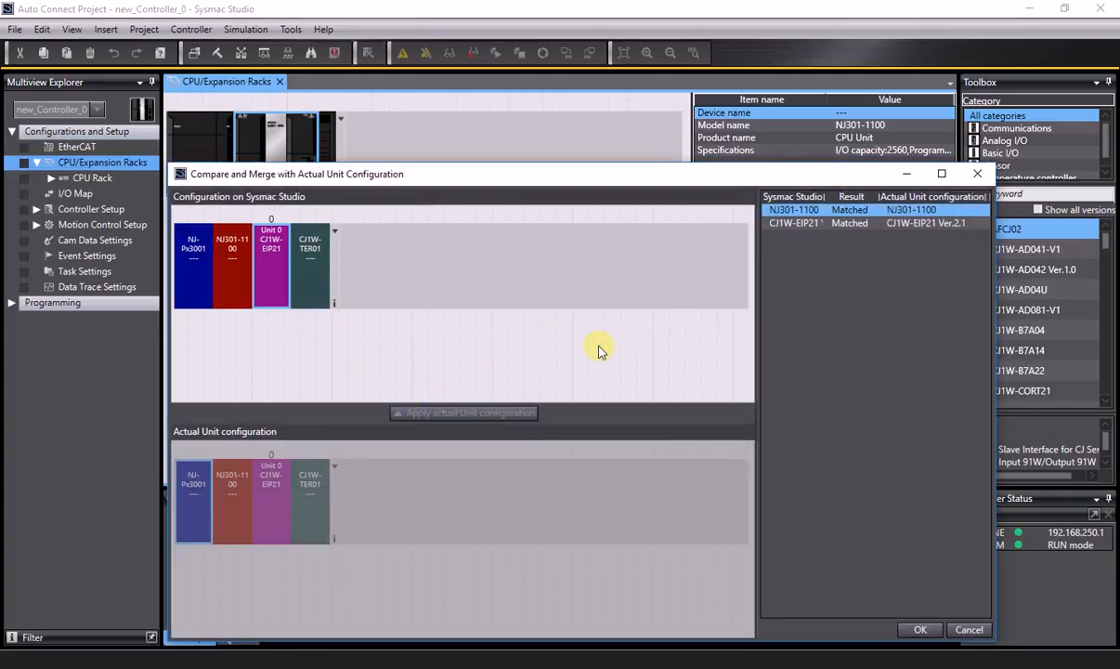
left_click(920, 629)
Set the CJ1W-EIP21 unit's fixed IP address to 192.168.250.14 in its special unit settings.
left_click(330, 165)
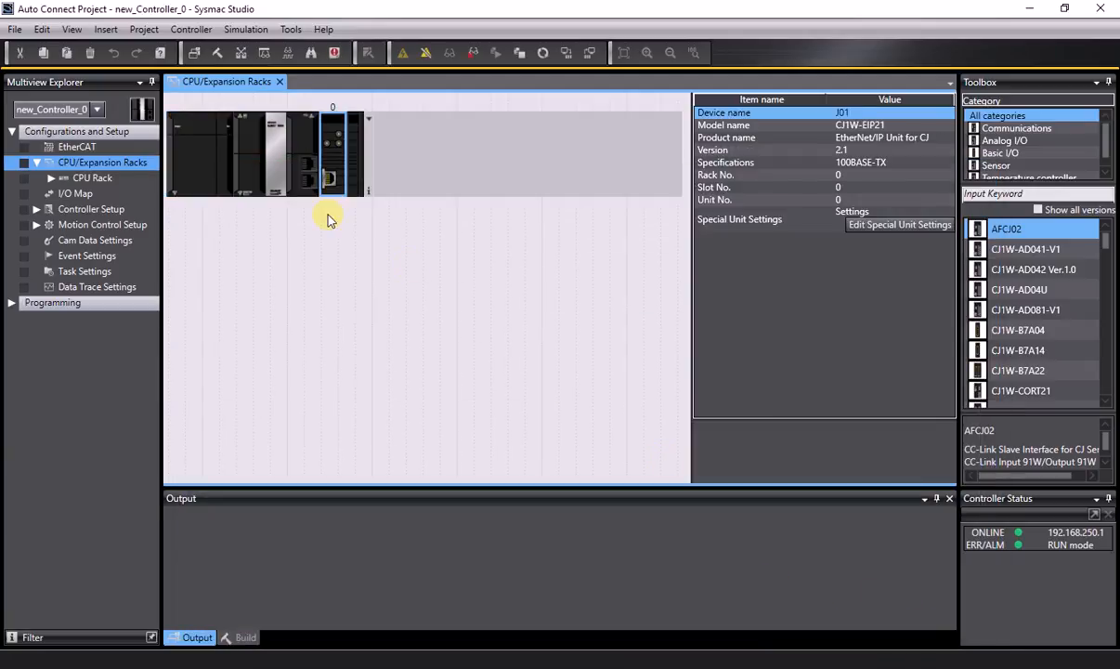
double_click(332, 177)
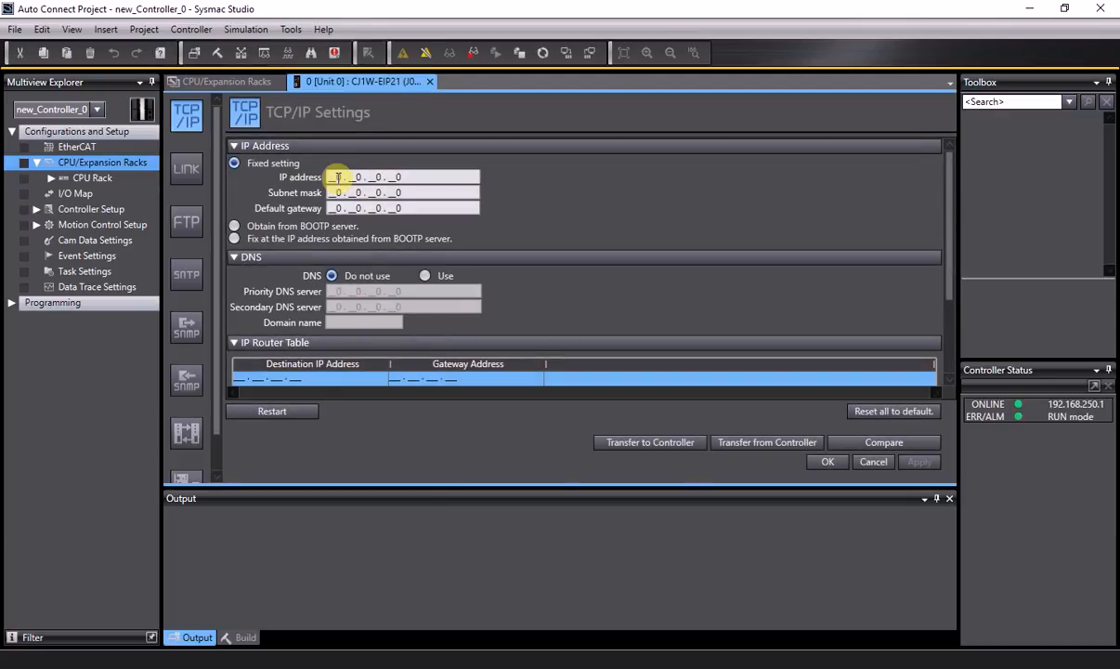
left_click(336, 176)
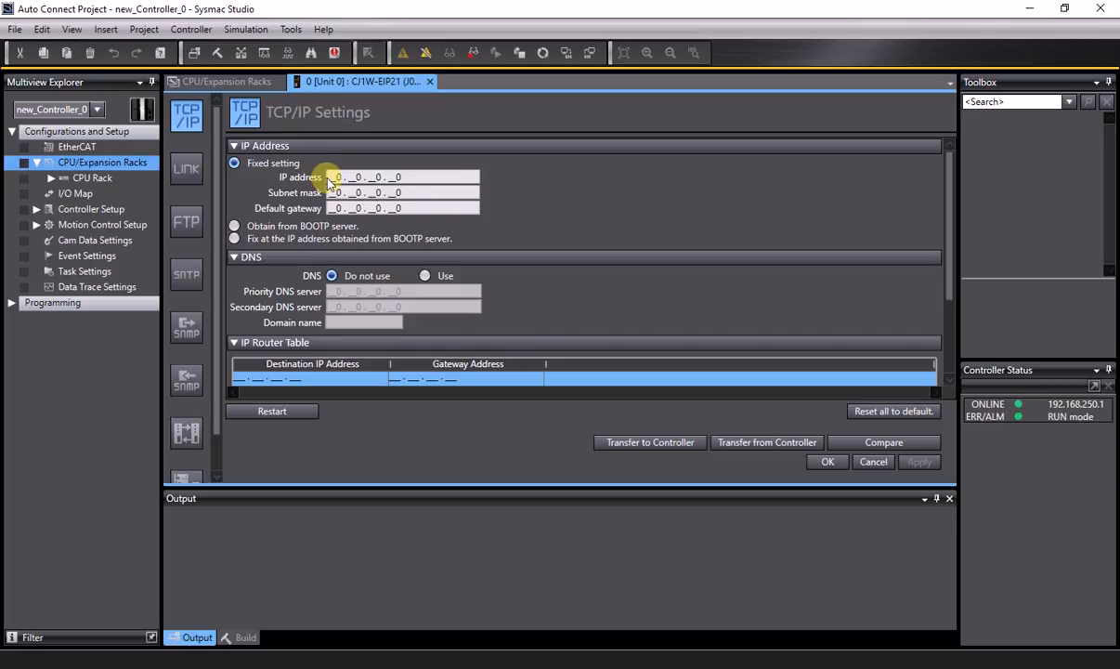
key("Delete")
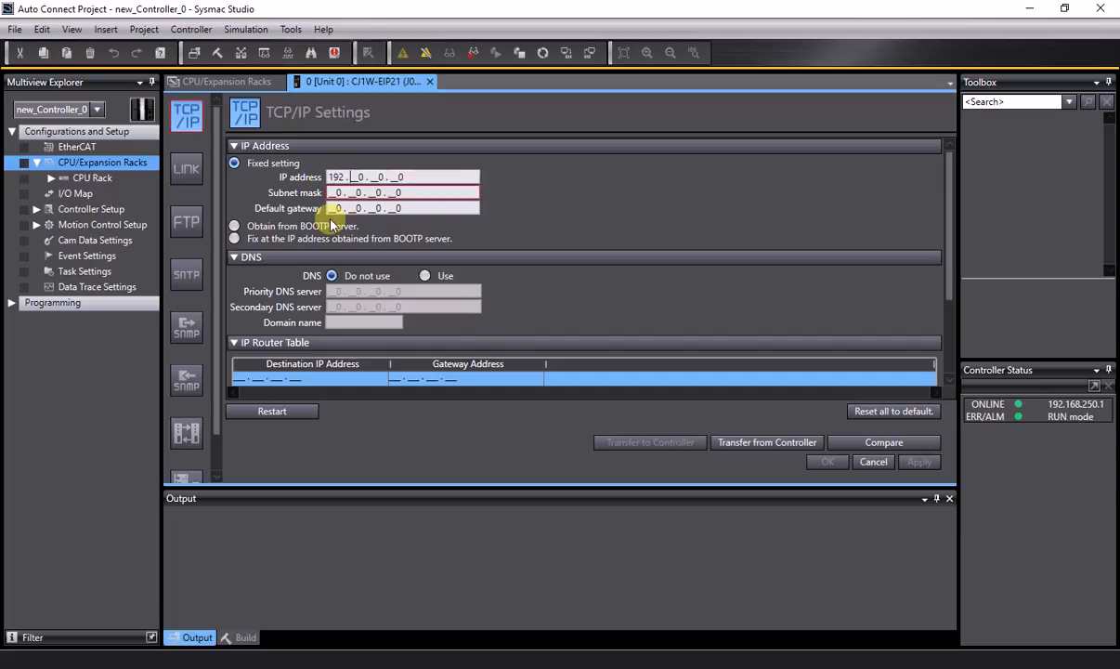
type("192")
key("Delete")
type("168")
key("Delete")
type("250")
key("Delete")
type("014")
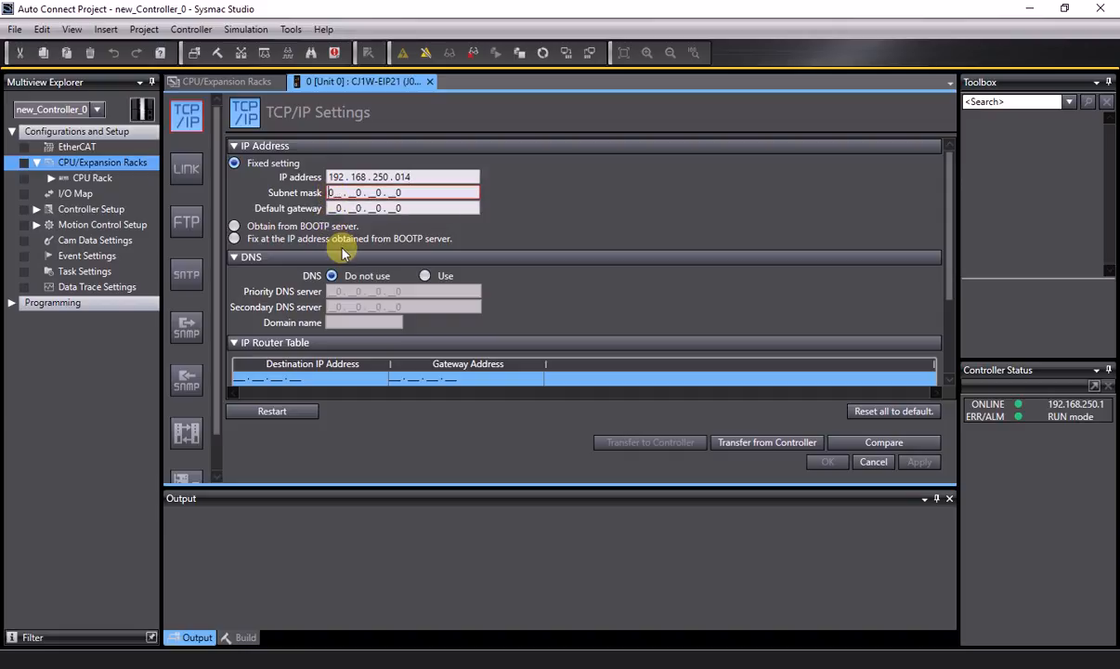
Set the CJ1W-EIP21 subnet mask to 255.255.255.0 and check its FINS and TCP/IP settings pages.
type("255")
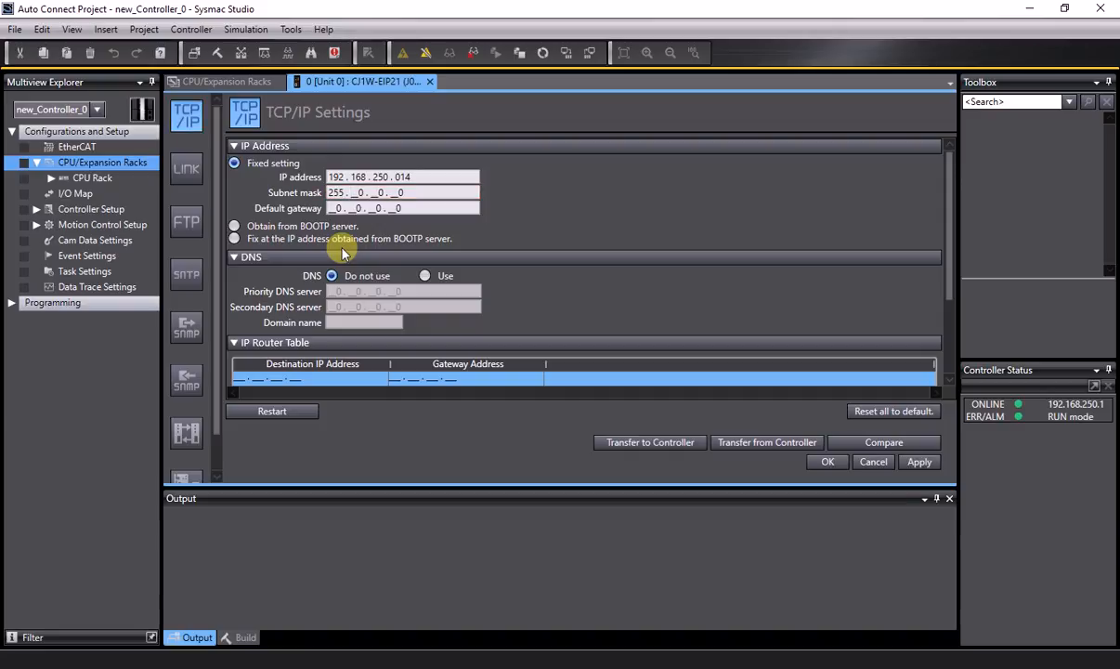
key("Delete")
key("Delete")
key("Delete")
type("255 . 255")
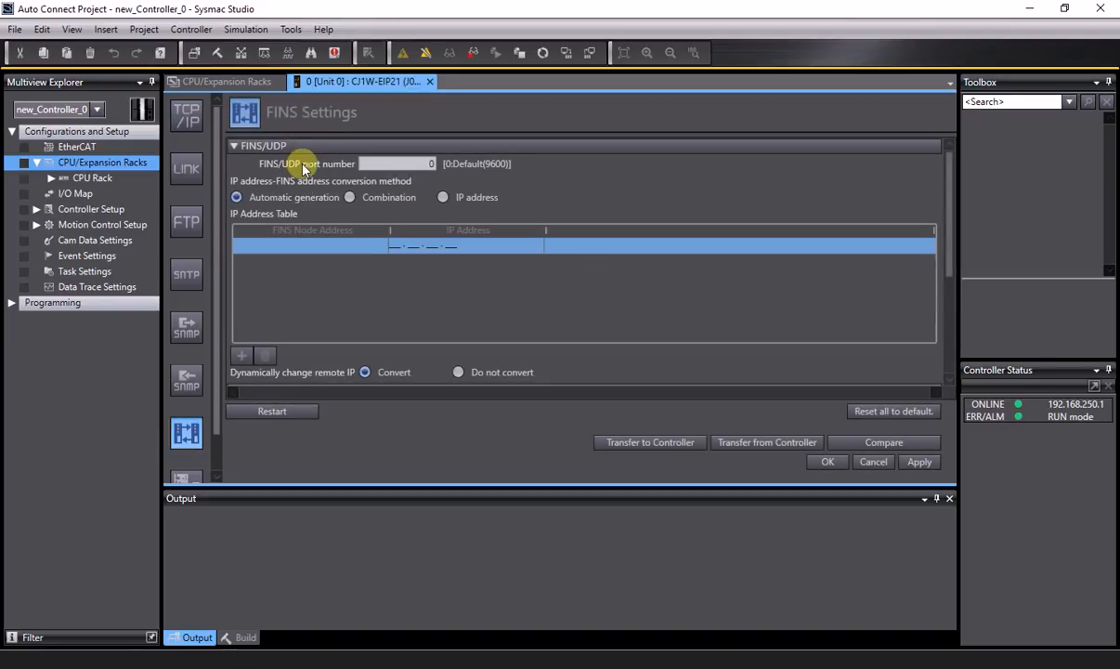
left_click(187, 124)
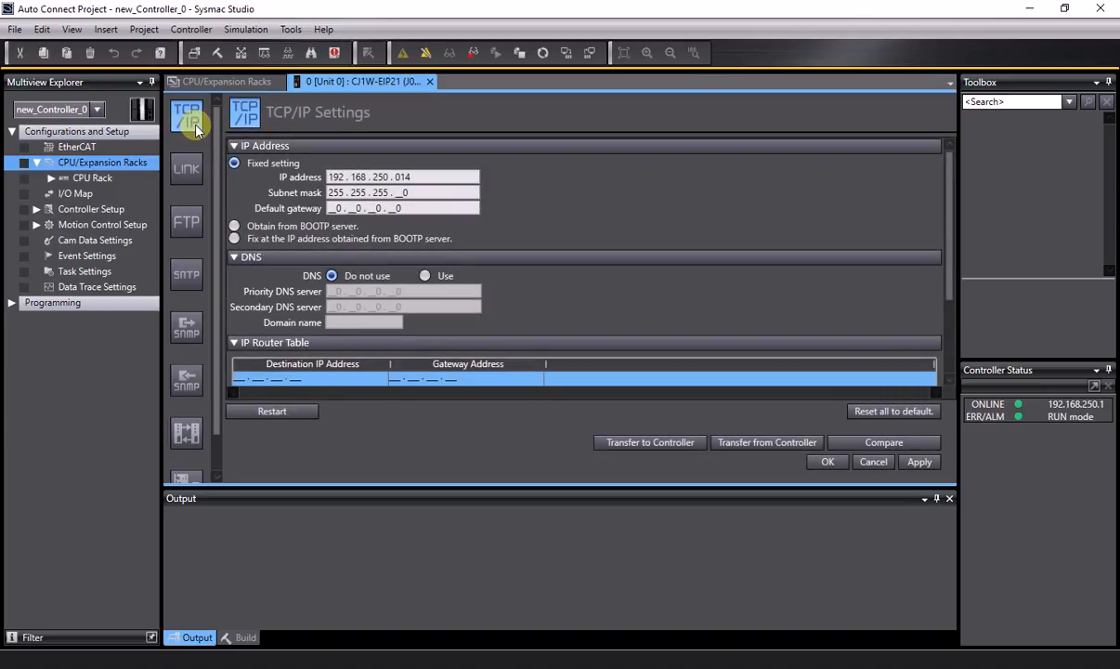
Open the FINS settings in the controller's Operation Settings and go offline to make them editable.
left_click(37, 213)
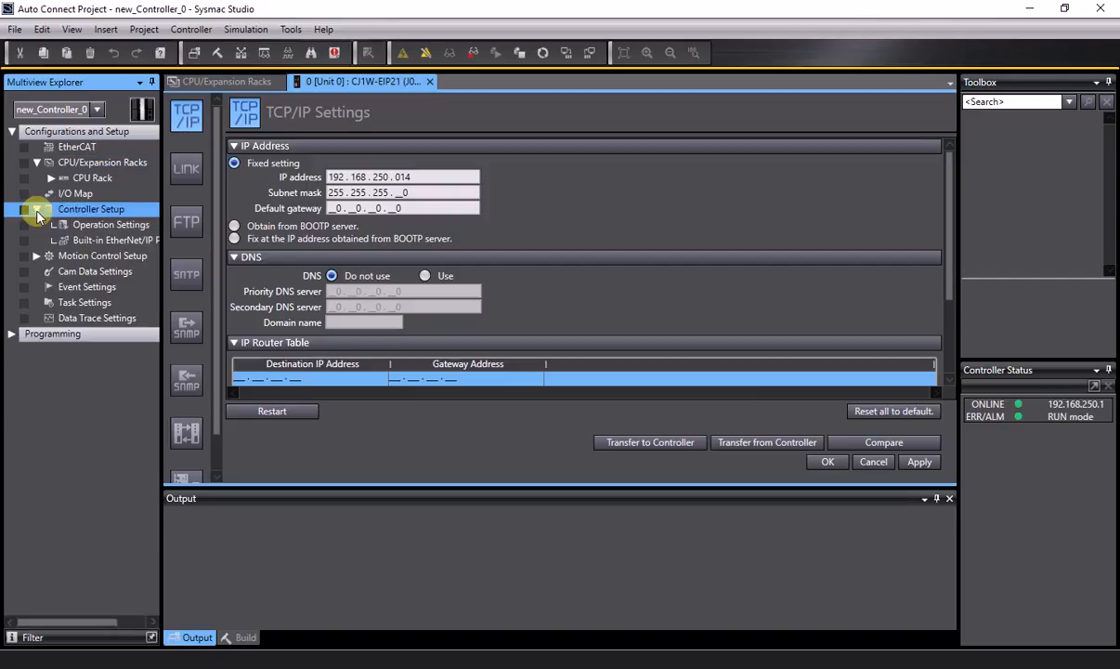
double_click(84, 229)
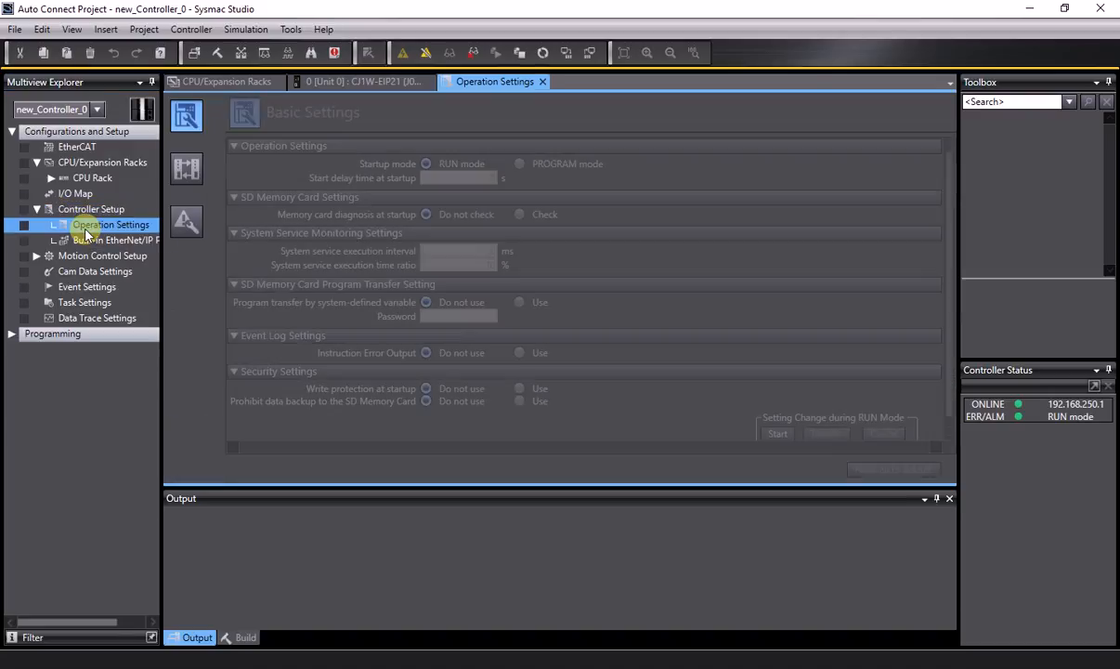
left_click(185, 171)
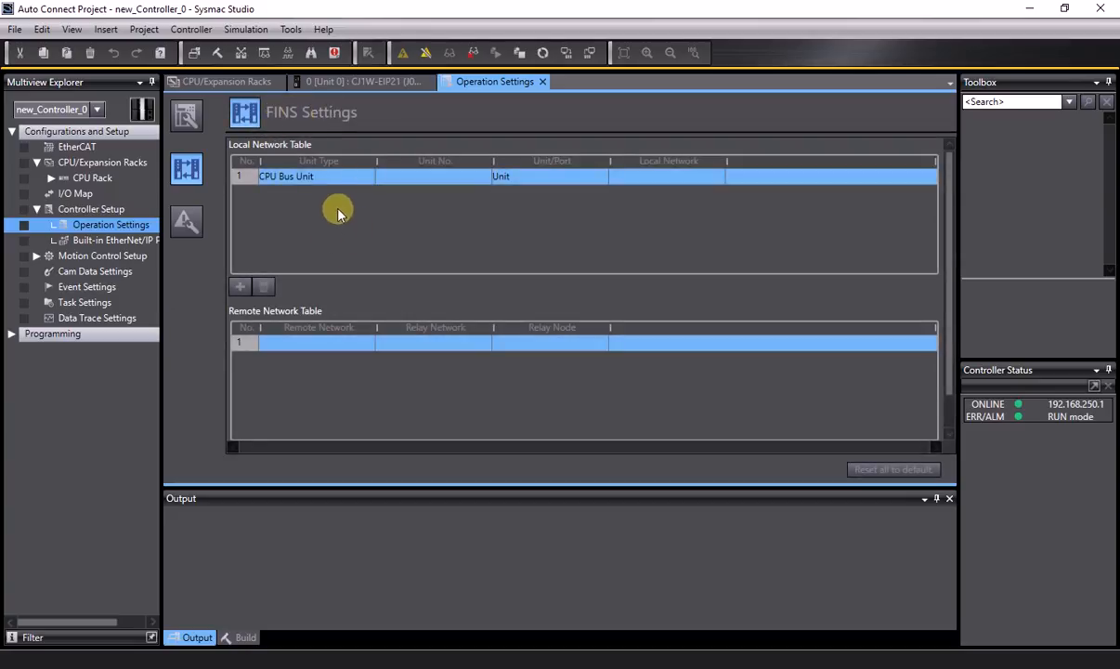
left_click(425, 53)
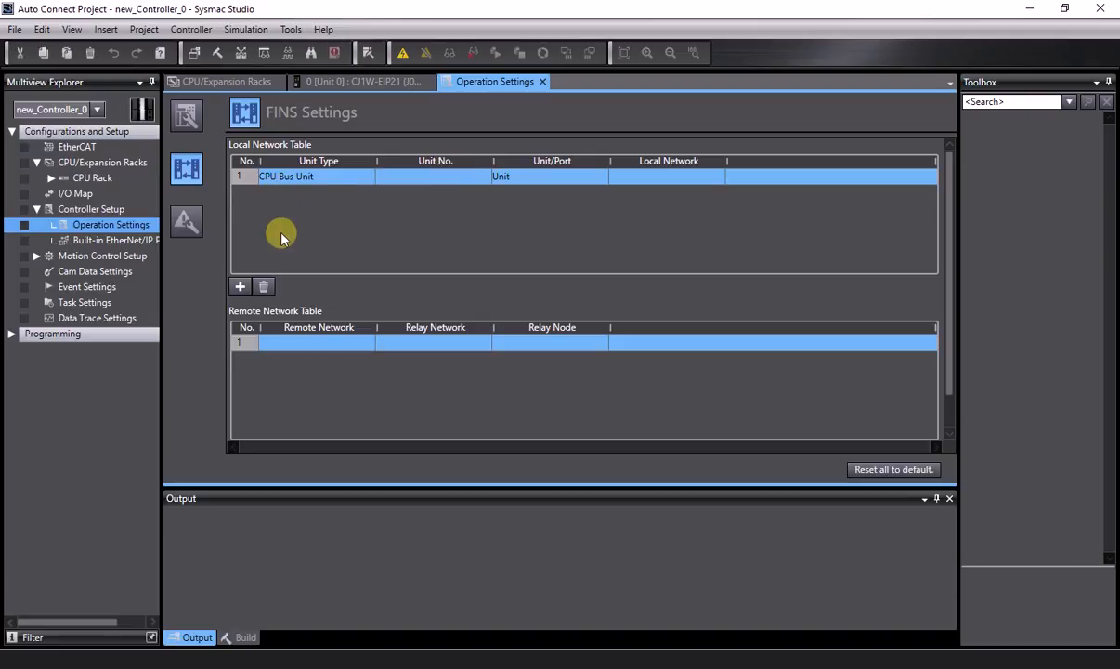
Add a second row to the Local Network Table and set row 1 to Built-in EtherNet/IP Port on local network 1.
left_click(240, 288)
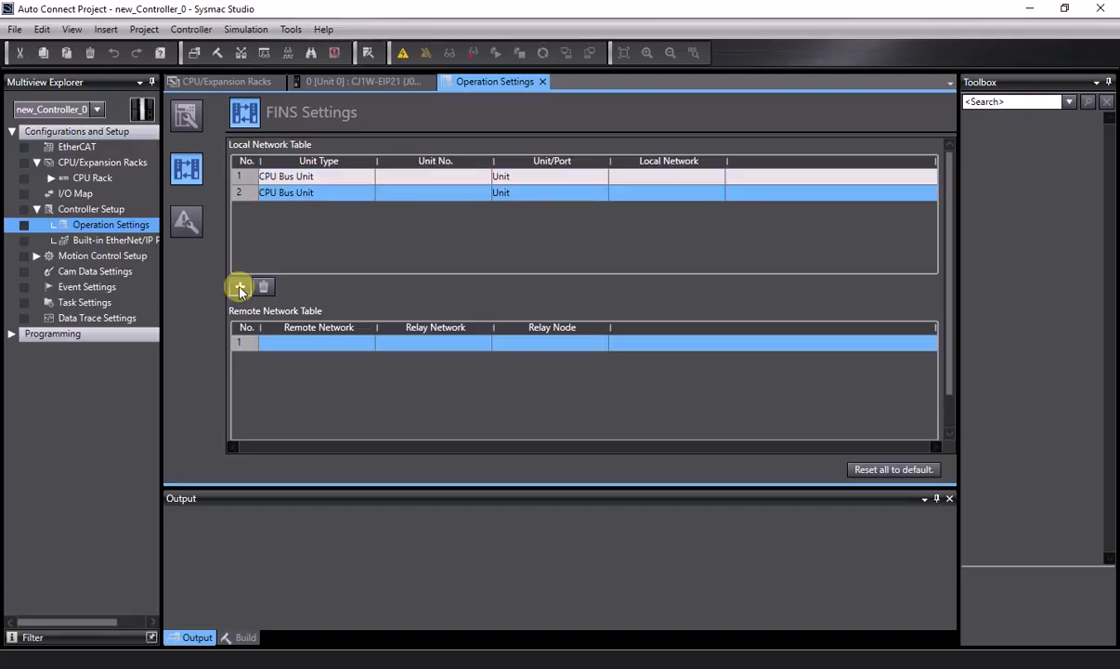
left_click(300, 177)
left_click(303, 177)
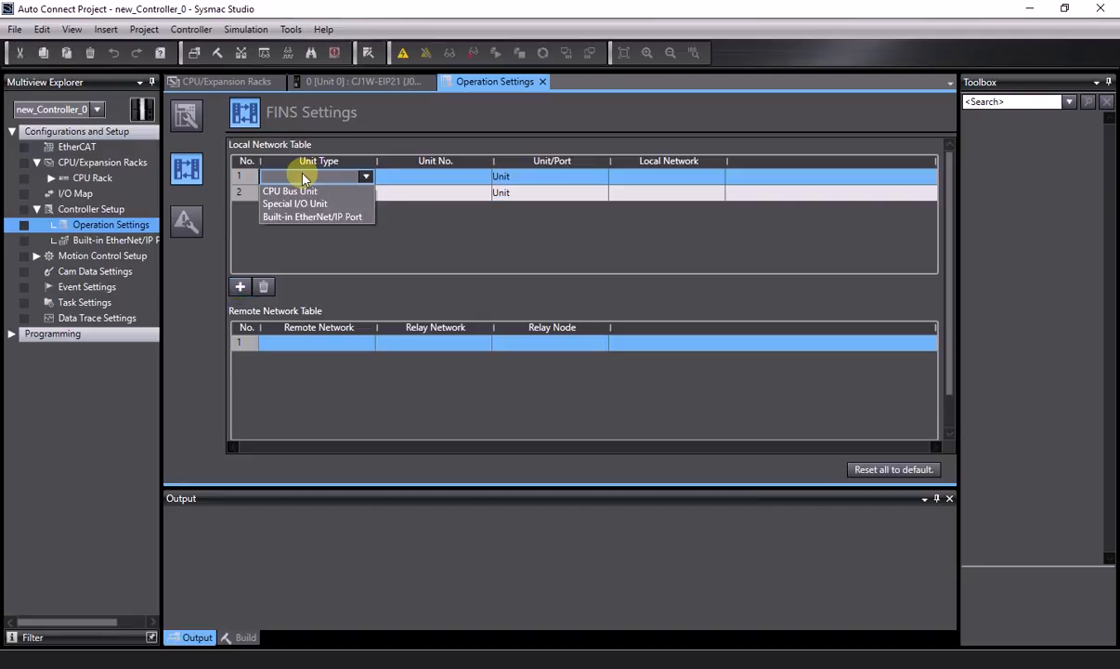
left_click(303, 217)
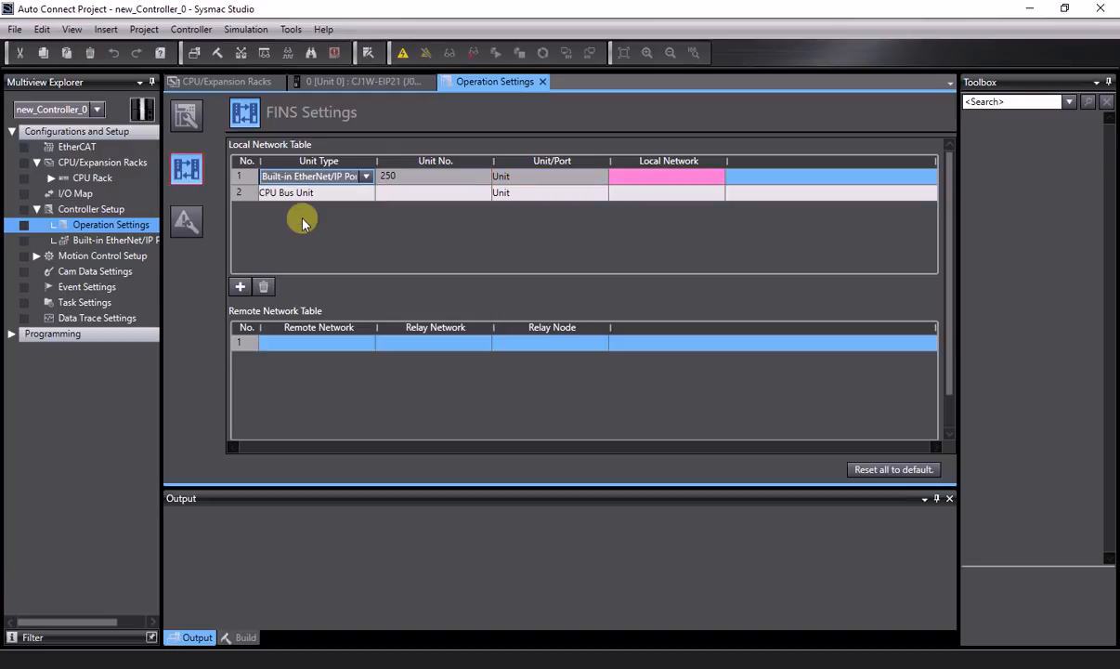
left_click(641, 176)
type("1")
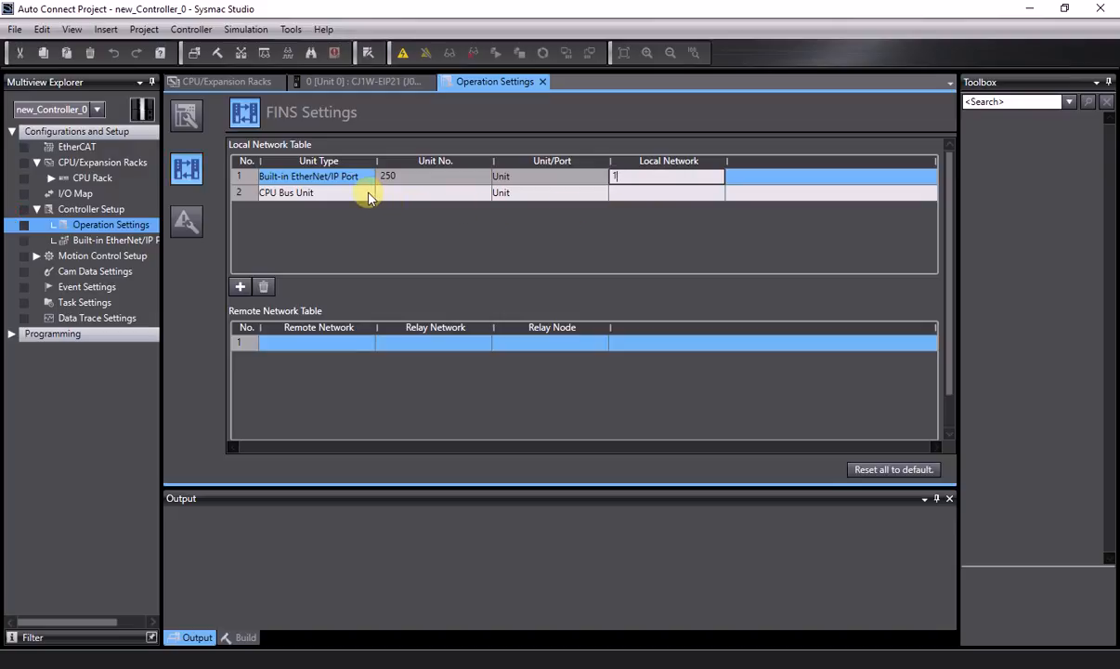
Set row 2 of the Local Network Table to CPU Bus Unit with unit number 0 and local network 2.
left_click(325, 197)
left_click(326, 198)
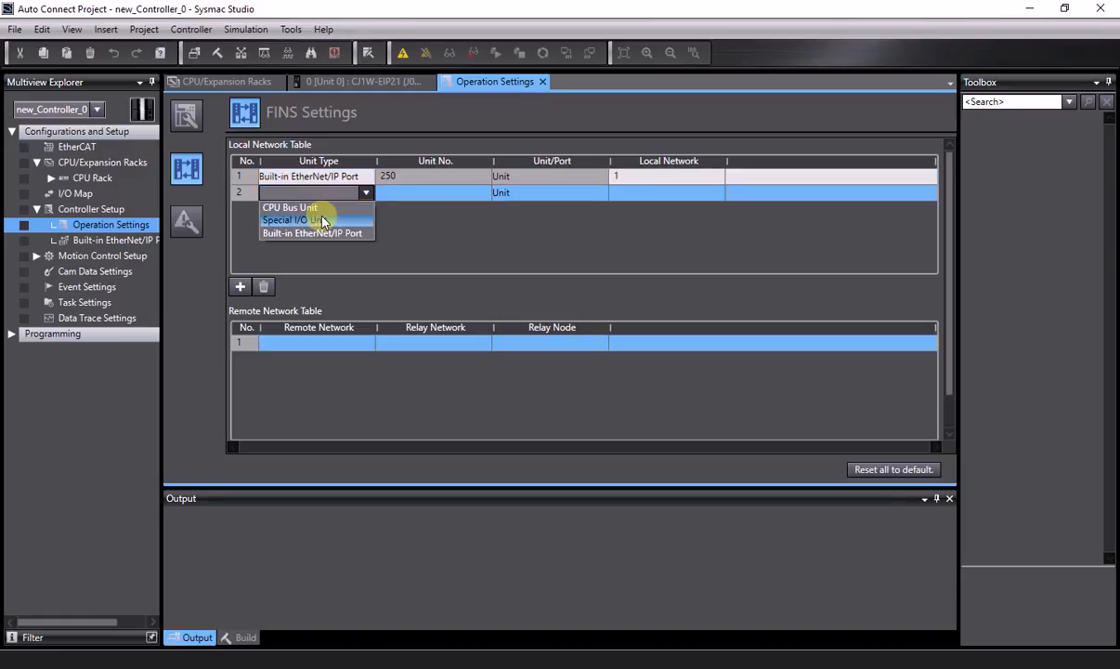
left_click(323, 209)
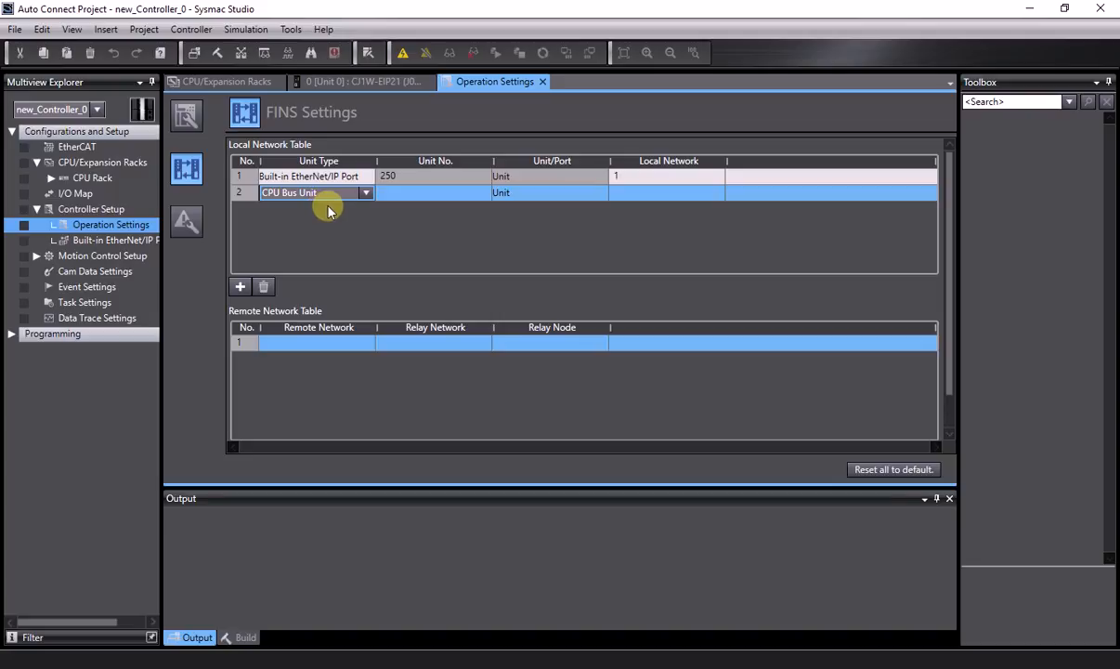
left_click(394, 191)
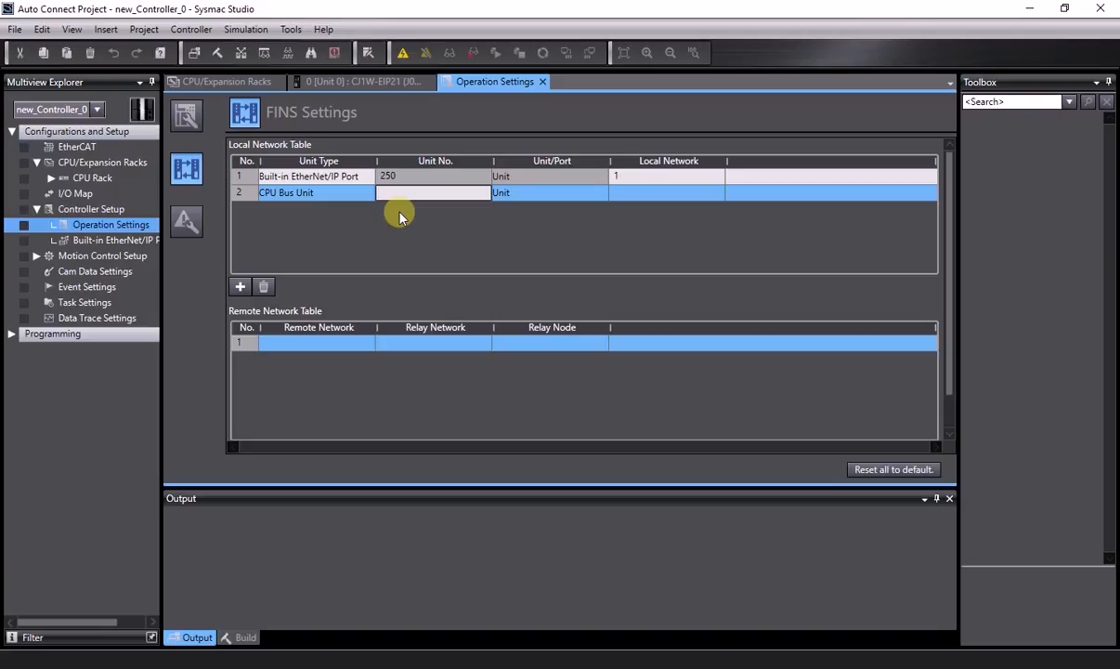
type("0")
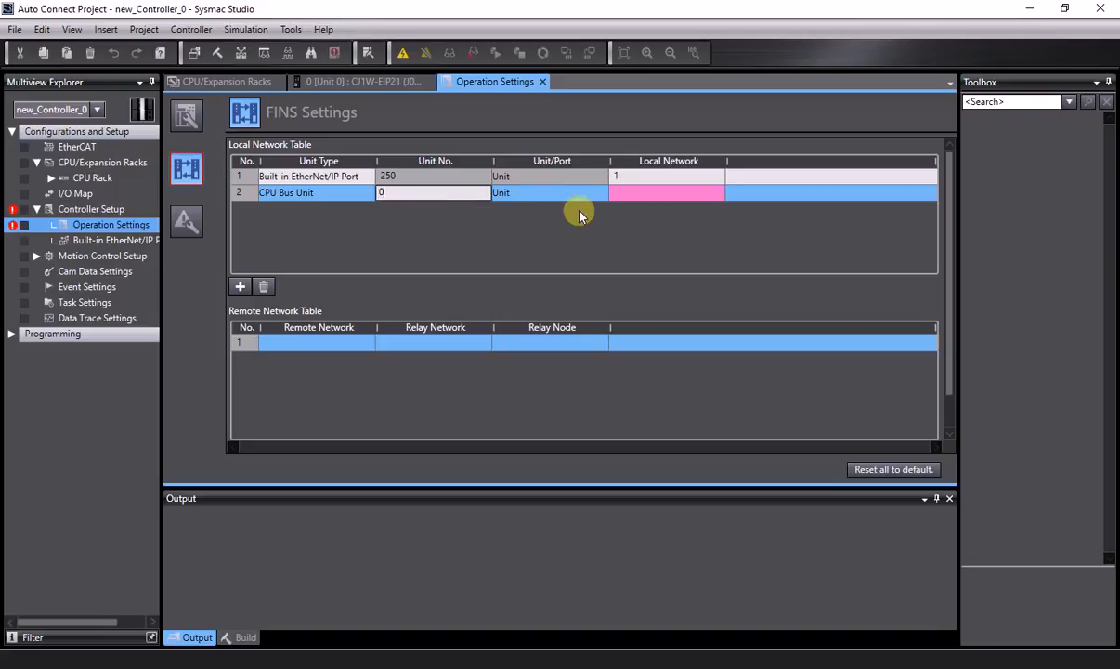
left_click(633, 193)
type("2")
key("Return")
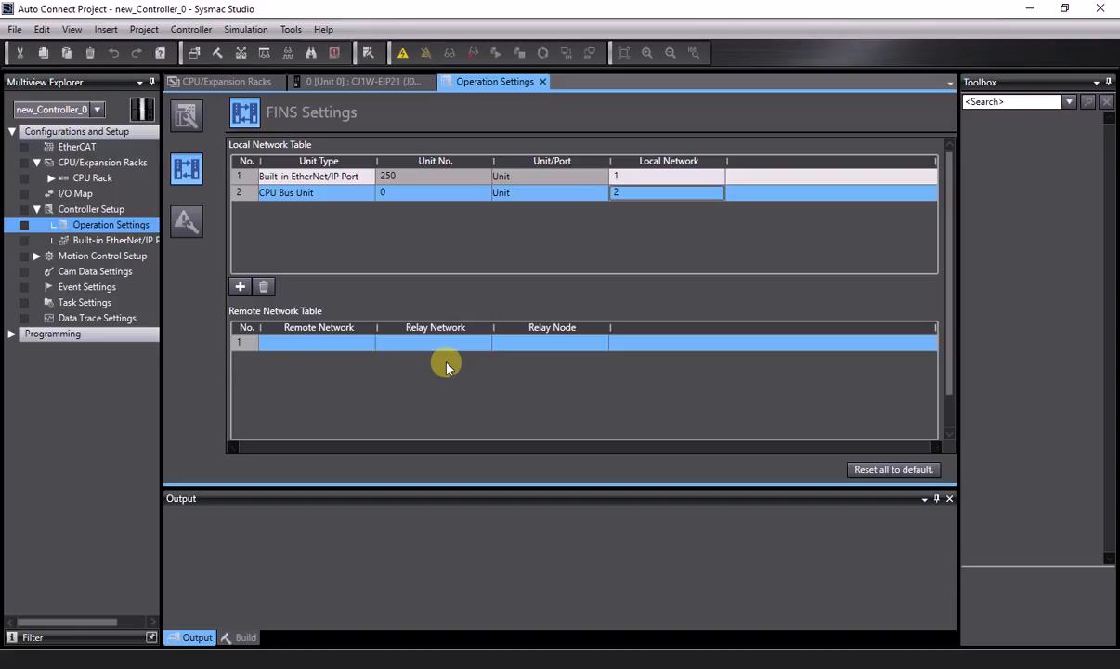
Go online and transfer the project to the controller, including the CJ-series Special Unit parameters and Slave Terminal Unit settings.
left_click(403, 54)
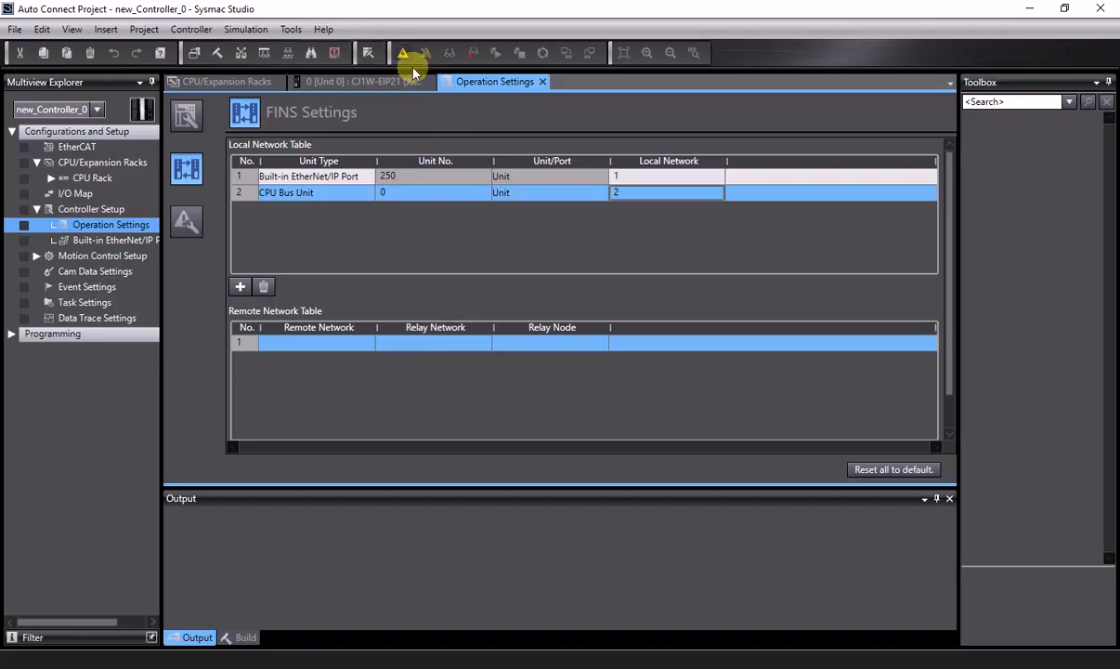
left_click(566, 53)
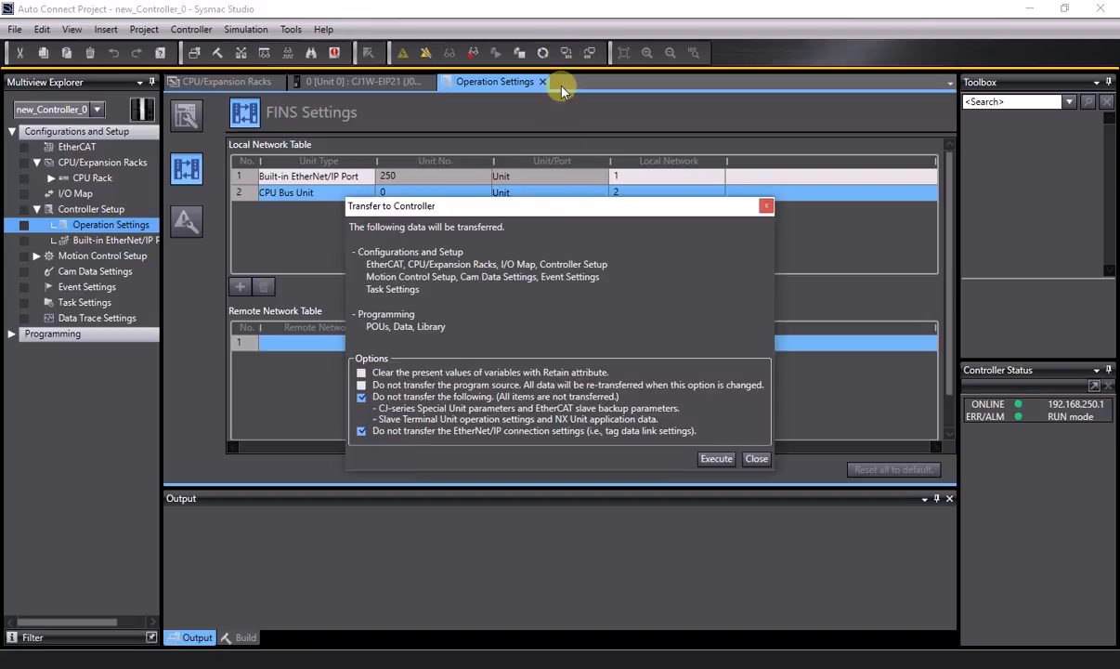
left_click(361, 396)
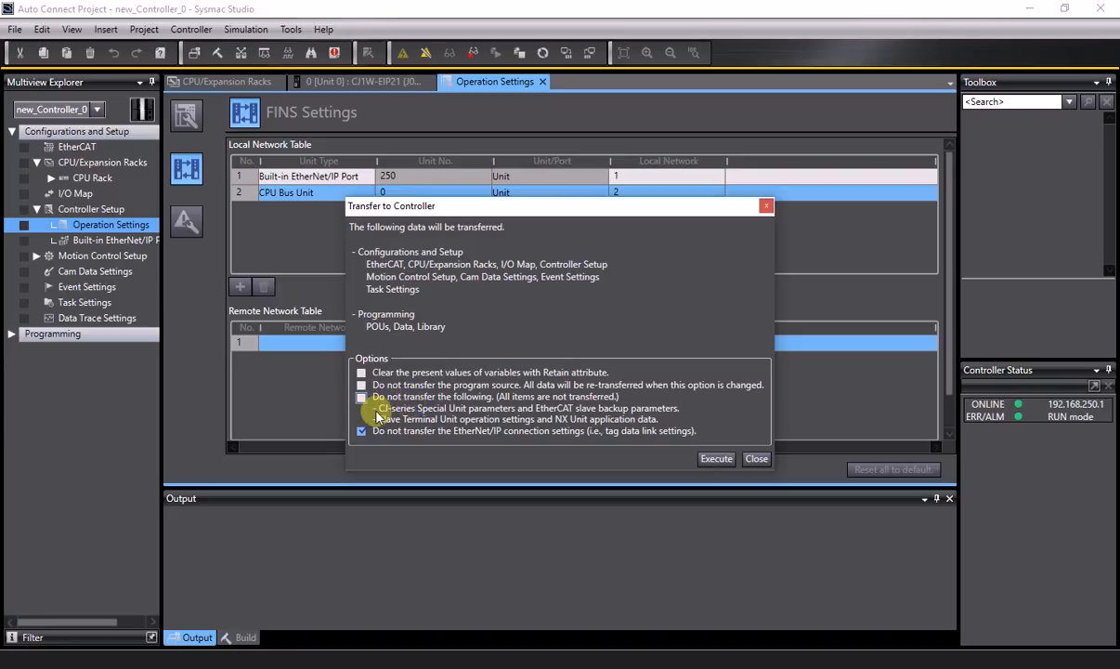
left_click(713, 461)
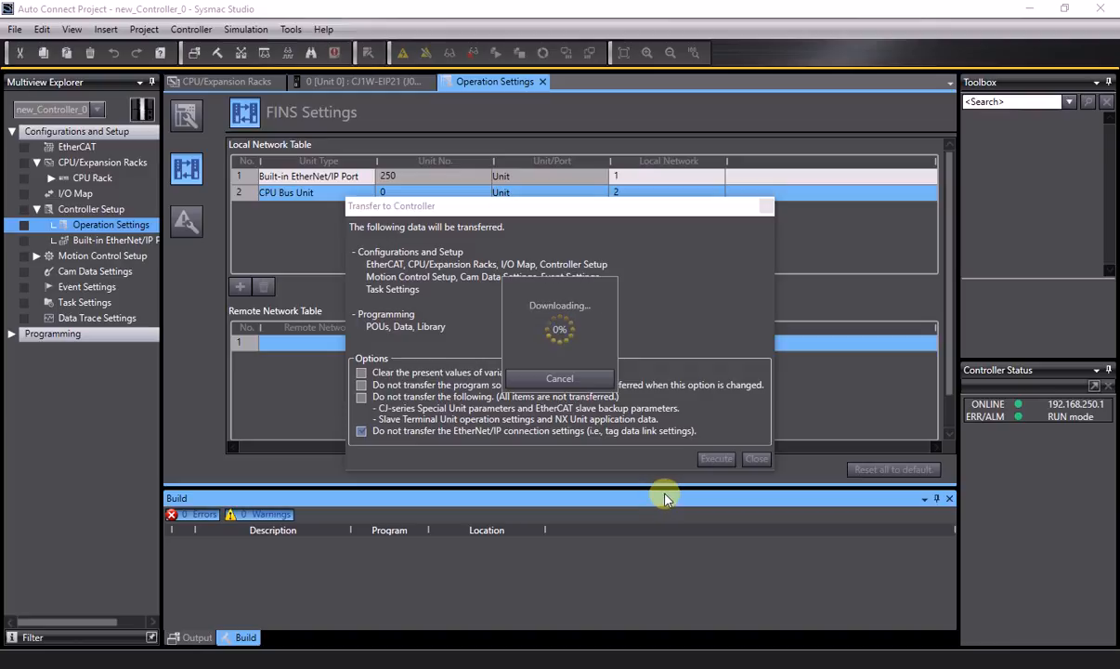
left_click(539, 382)
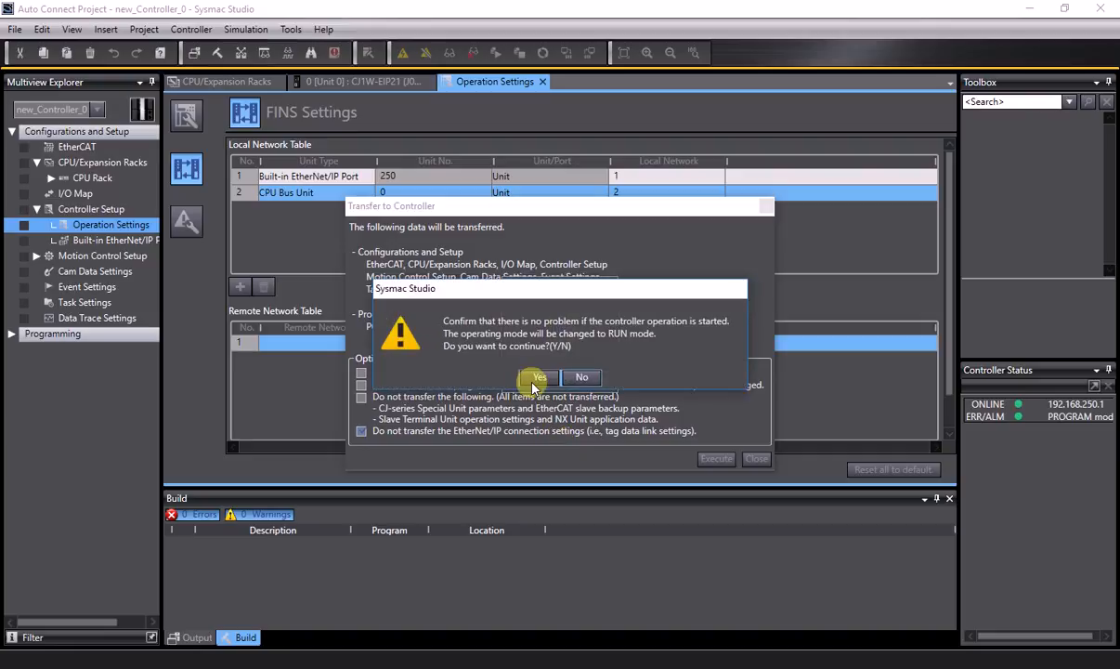
Allow the controller to change back to RUN mode and close the completed transfer.
left_click(538, 379)
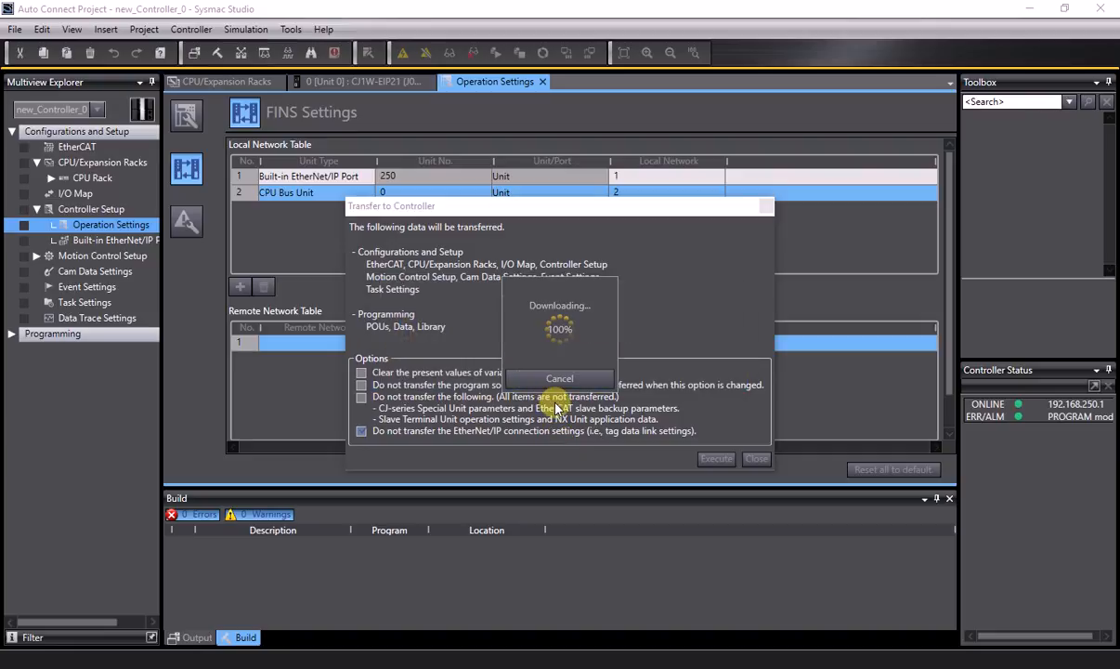
key("alt+Tab")
key("alt+Tab")
left_click(547, 372)
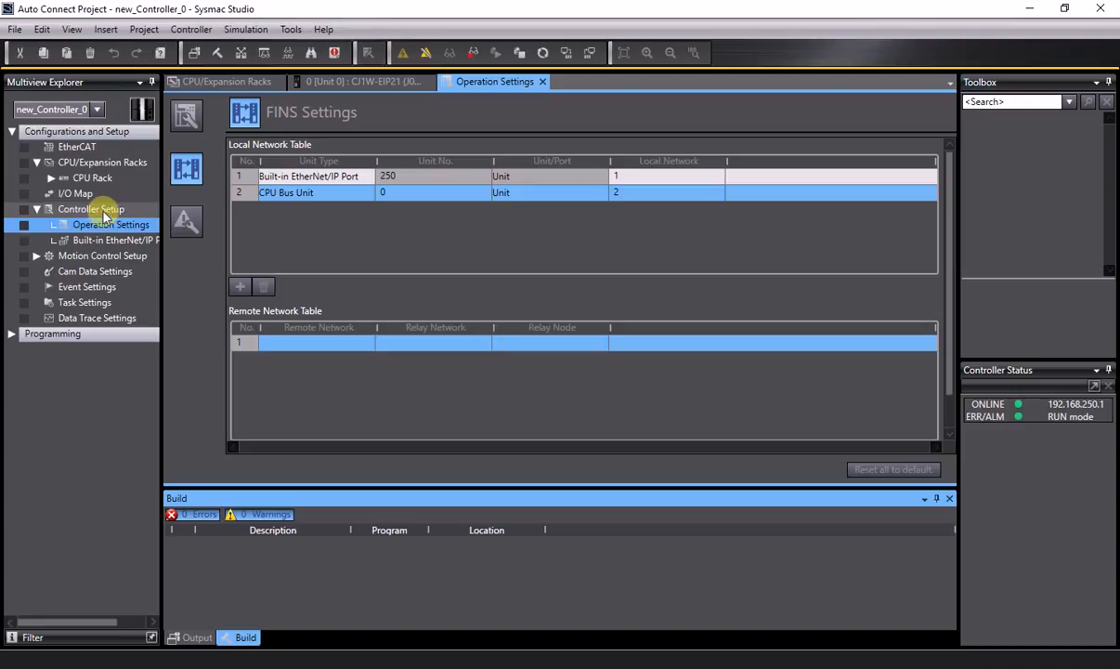
Open the CJ1W-EIP21 unit's TCP/IP settings from the CPU/Expansion Racks and try to restart the unit in RUN mode.
left_click(94, 165)
double_click(94, 164)
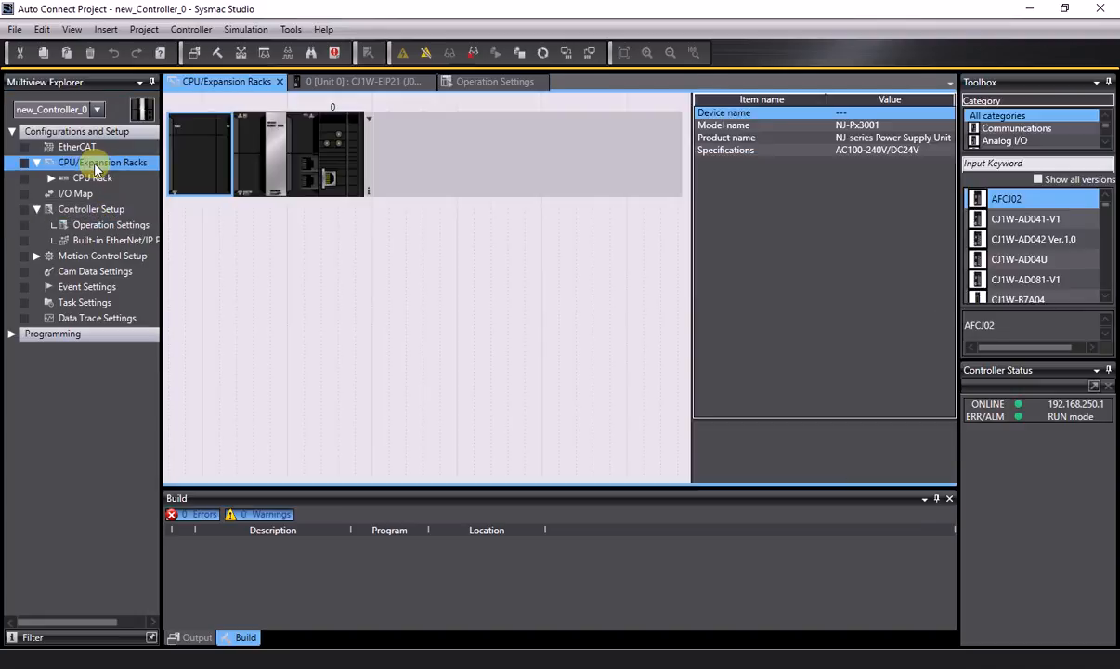
double_click(321, 163)
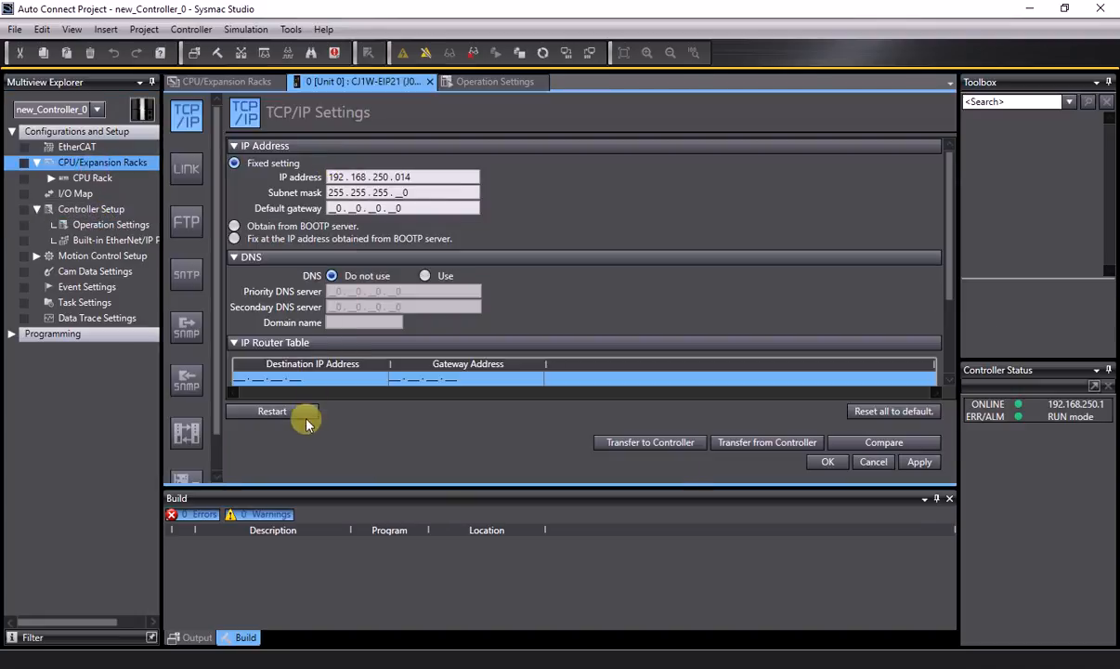
left_click(271, 411)
left_click(536, 384)
left_click(555, 381)
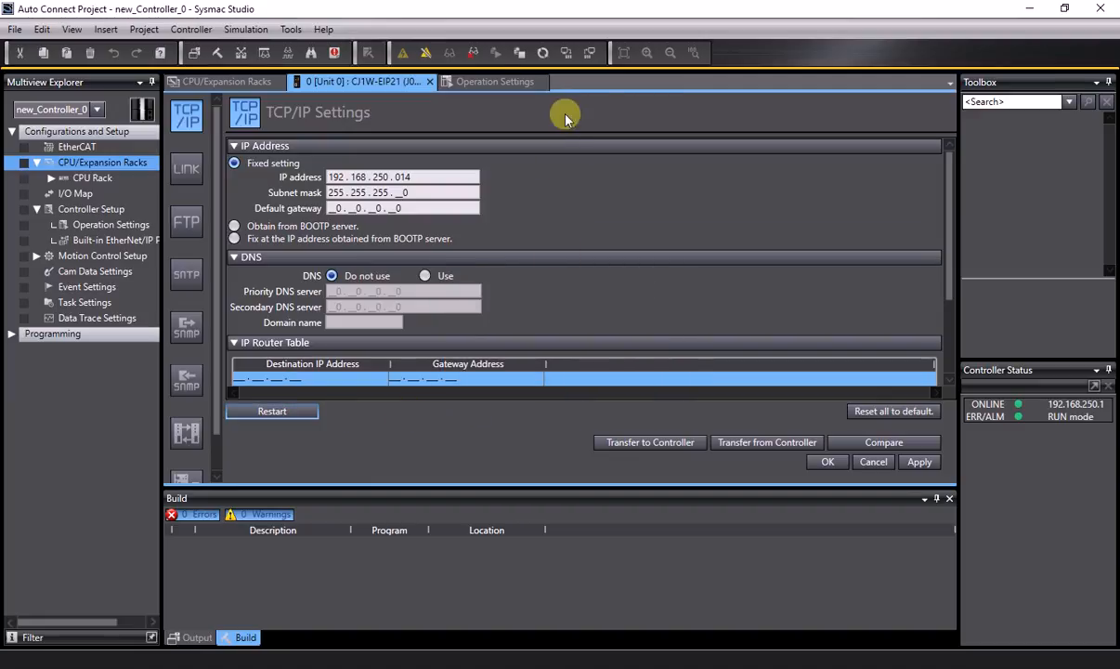
Change the controller to PROGRAM mode and restart the CJ1W-EIP21 unit.
left_click(530, 61)
left_click(532, 370)
left_click(262, 411)
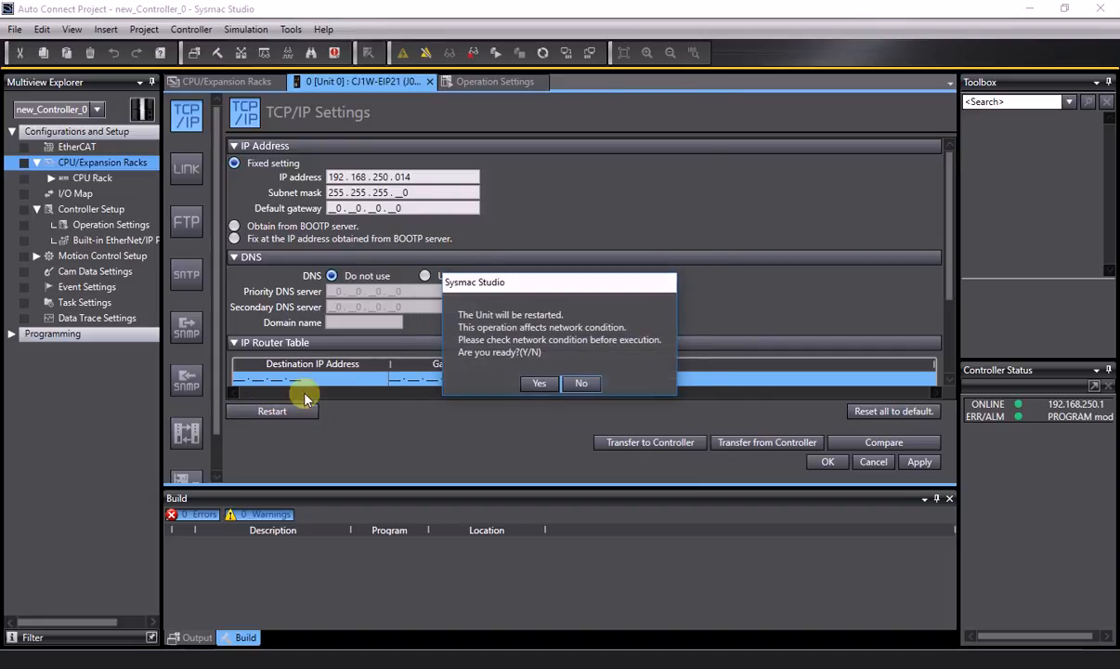
left_click(542, 384)
left_click(522, 379)
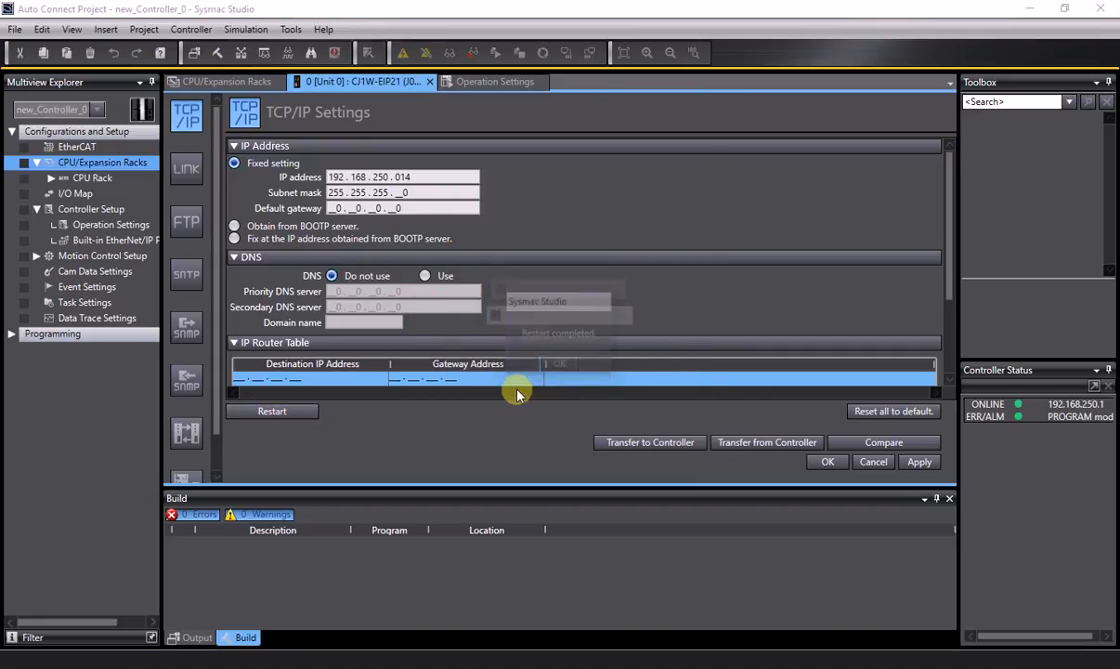
left_click(552, 363)
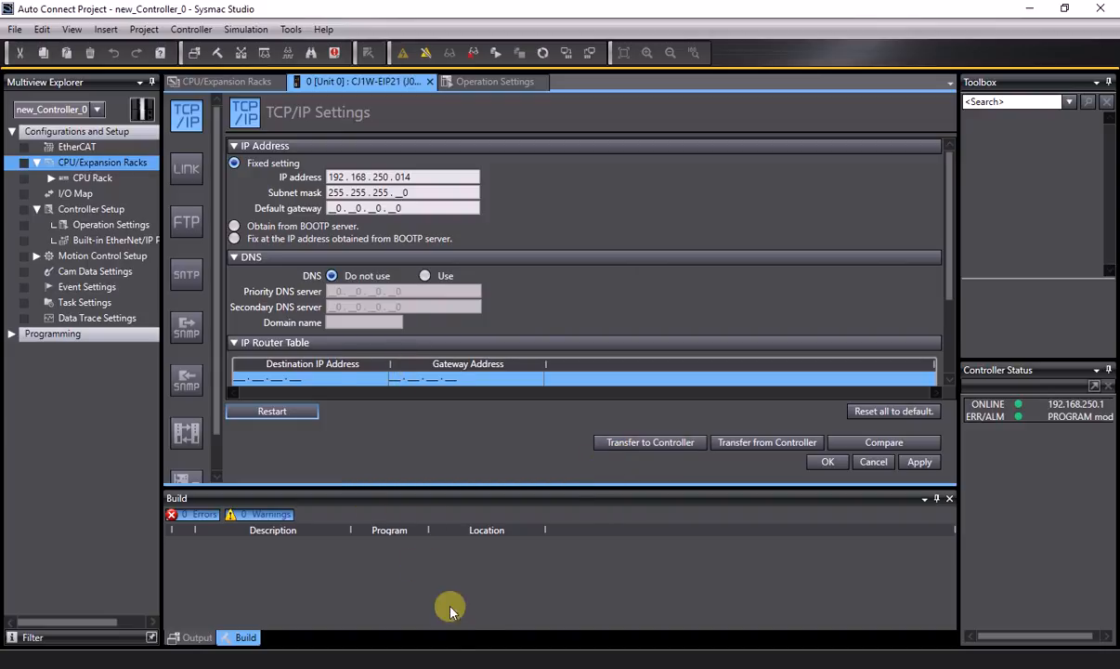
Switch to Multiway, set the FINS protocol to ETH. UDP with remote node 192.168.250.14, and test that address.
left_click(464, 655)
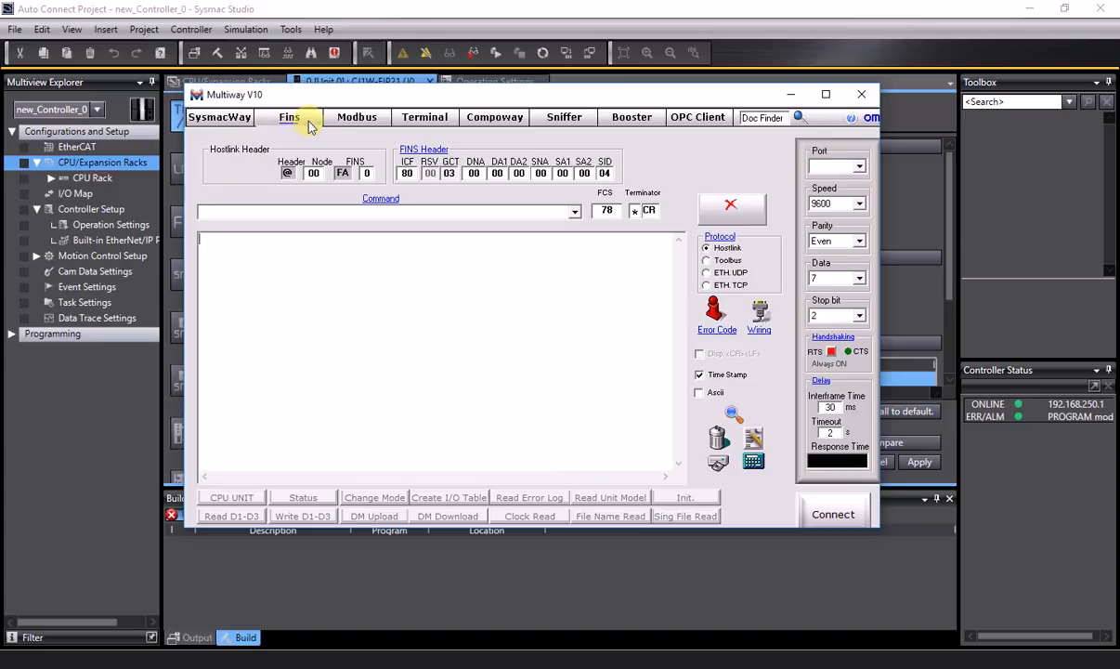
left_click(707, 273)
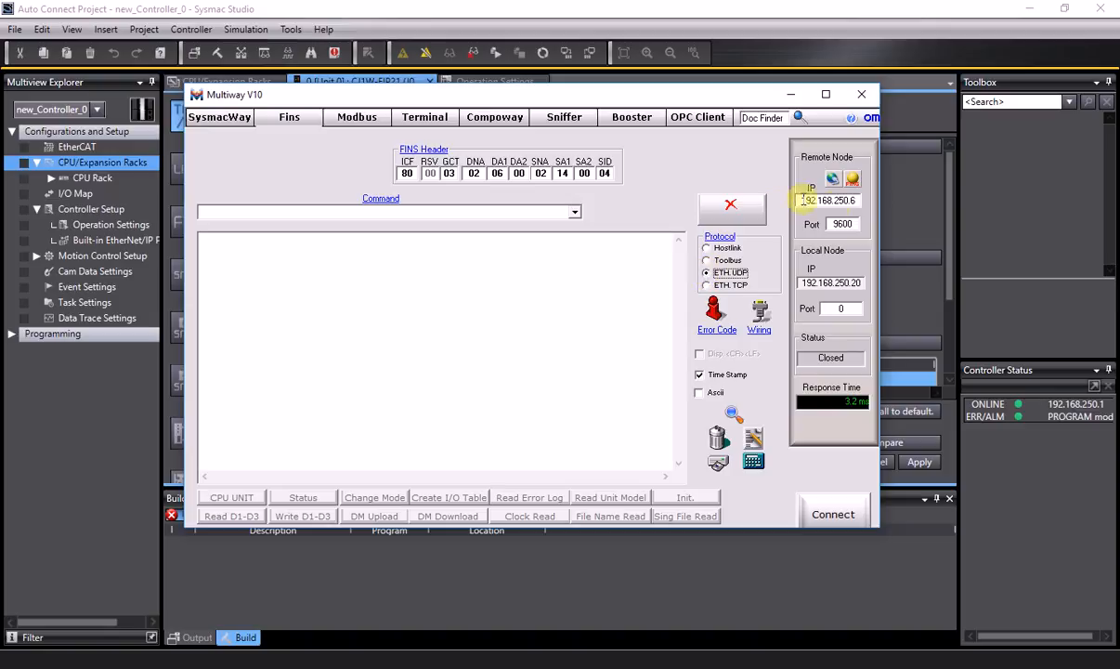
left_click(852, 202)
left_click_drag(855, 204, 849, 203)
type("14")
left_click(853, 180)
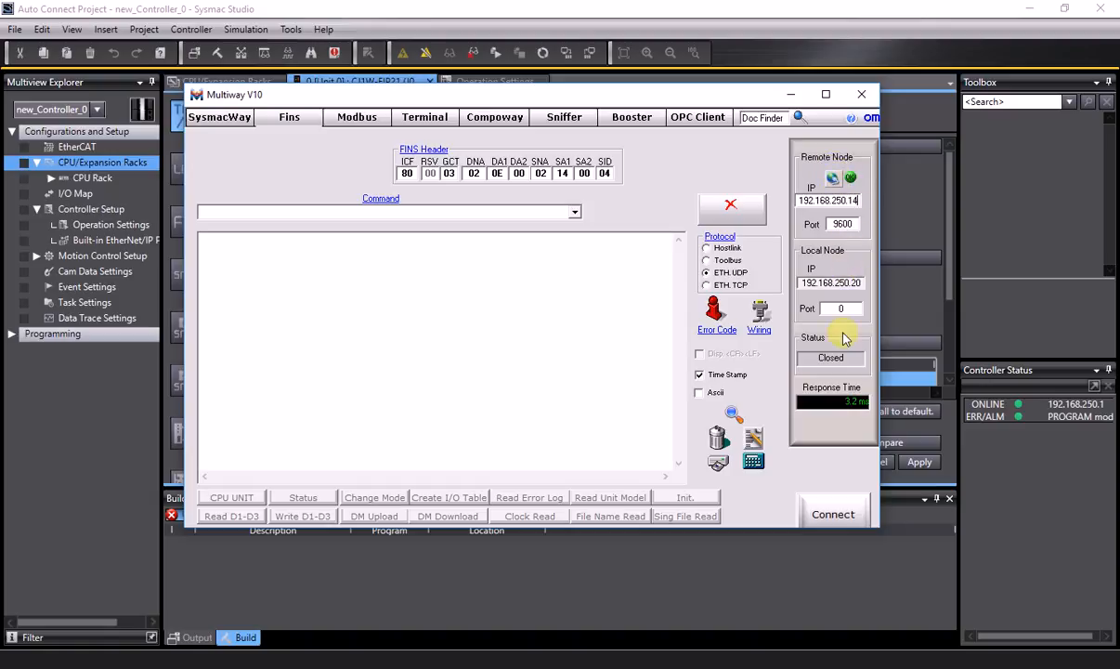
Connect to the remote node, disconnect, and reconnect with 192.168.250.20 as the local node address.
left_click(832, 517)
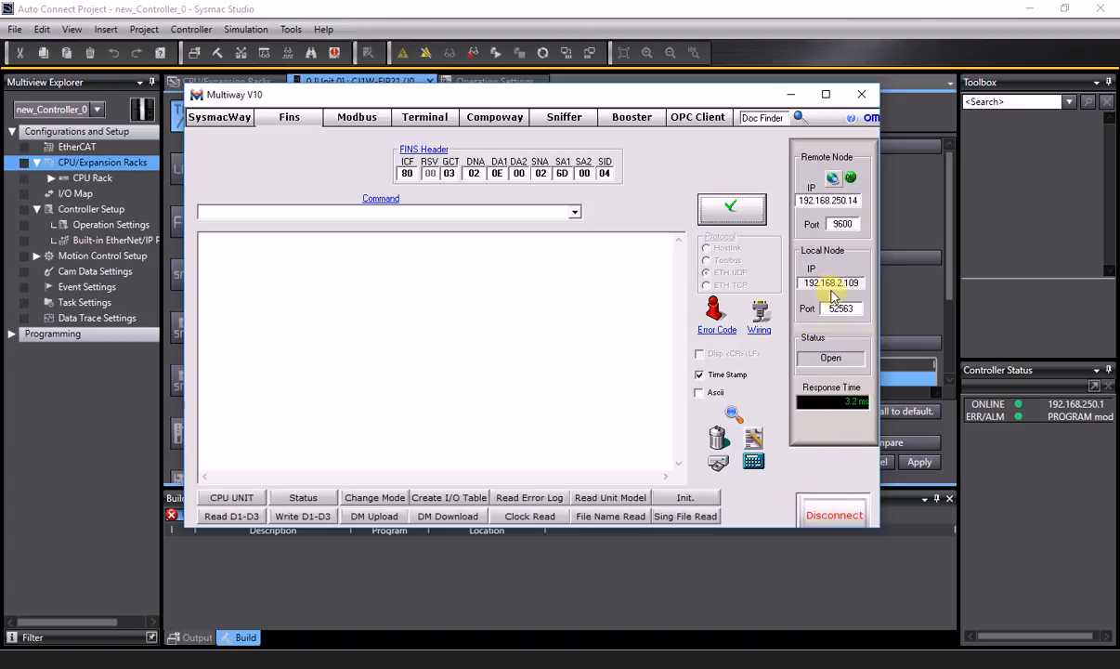
left_click(839, 514)
left_click(841, 516)
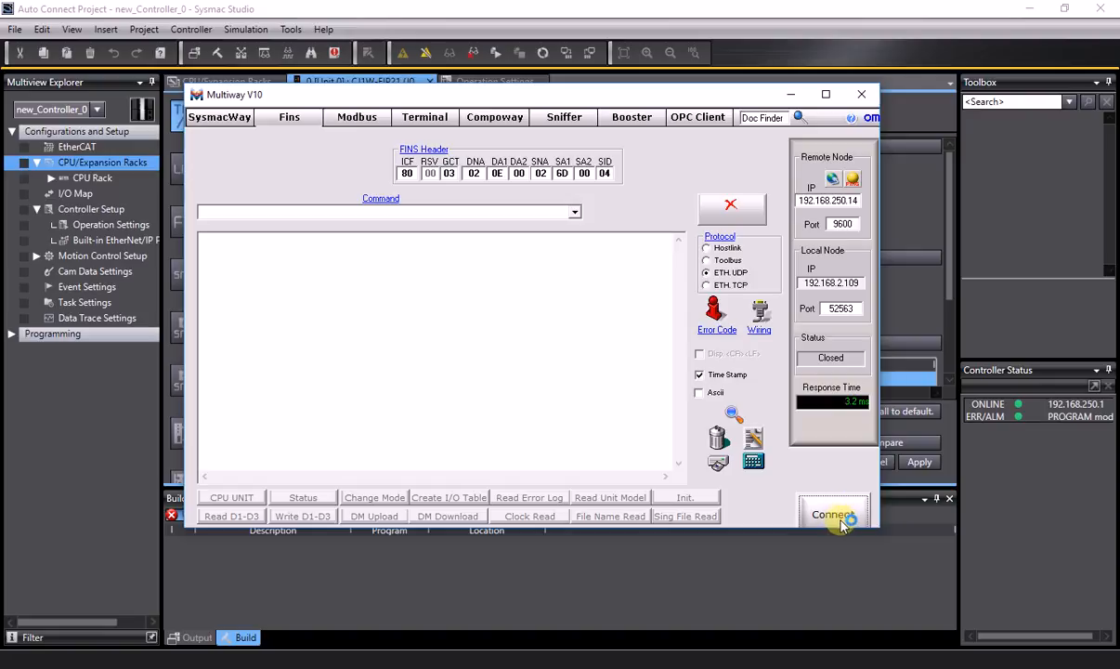
left_click(839, 517)
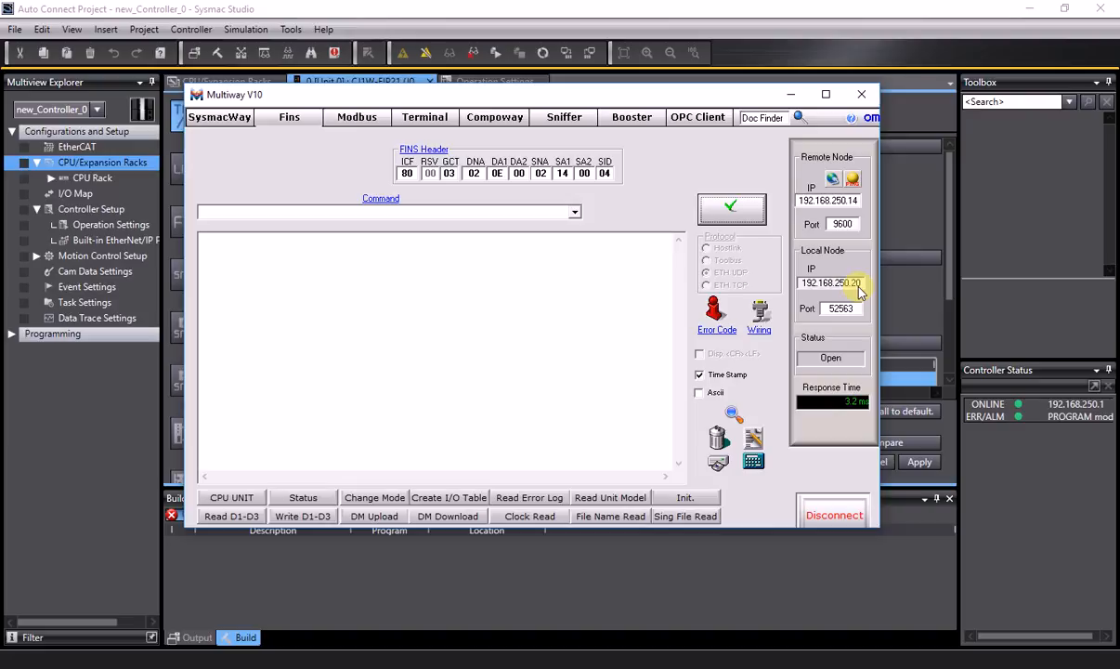
Review the FINS header addresses and their help, and read D1-D3 with destination and source network 02.
double_click(499, 173)
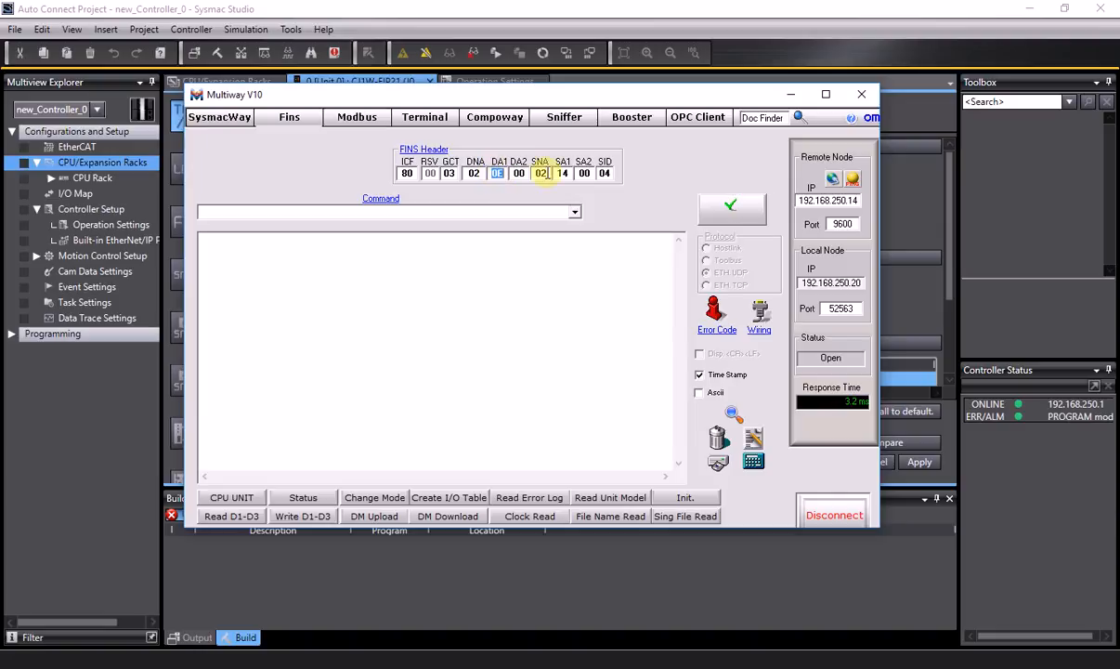
left_click_drag(562, 174, 569, 173)
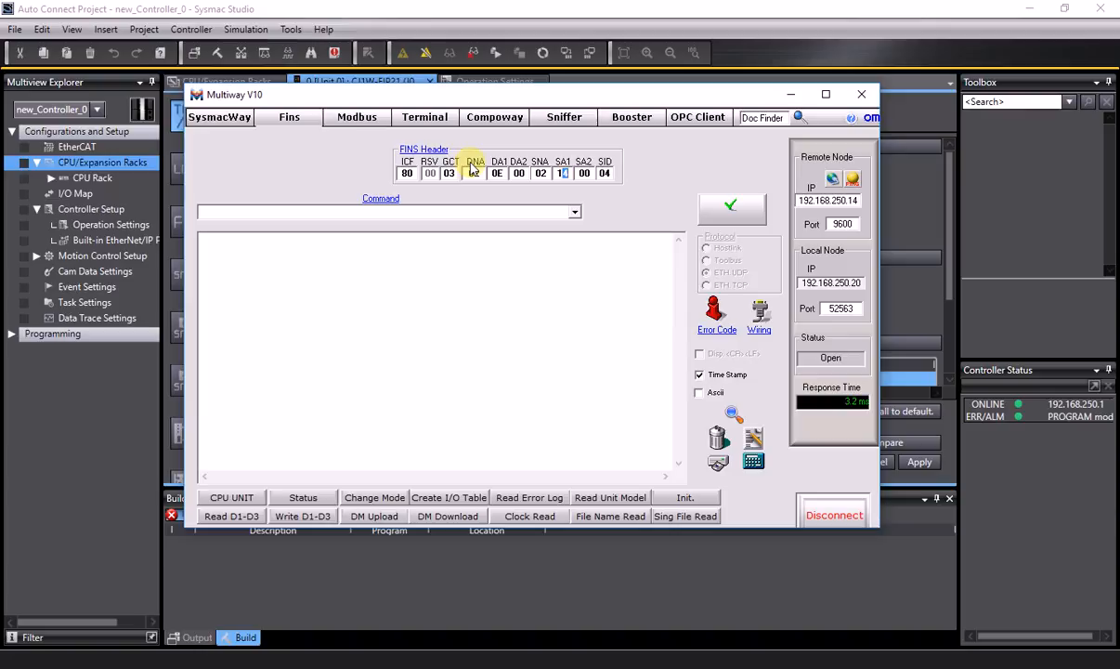
left_click(428, 150)
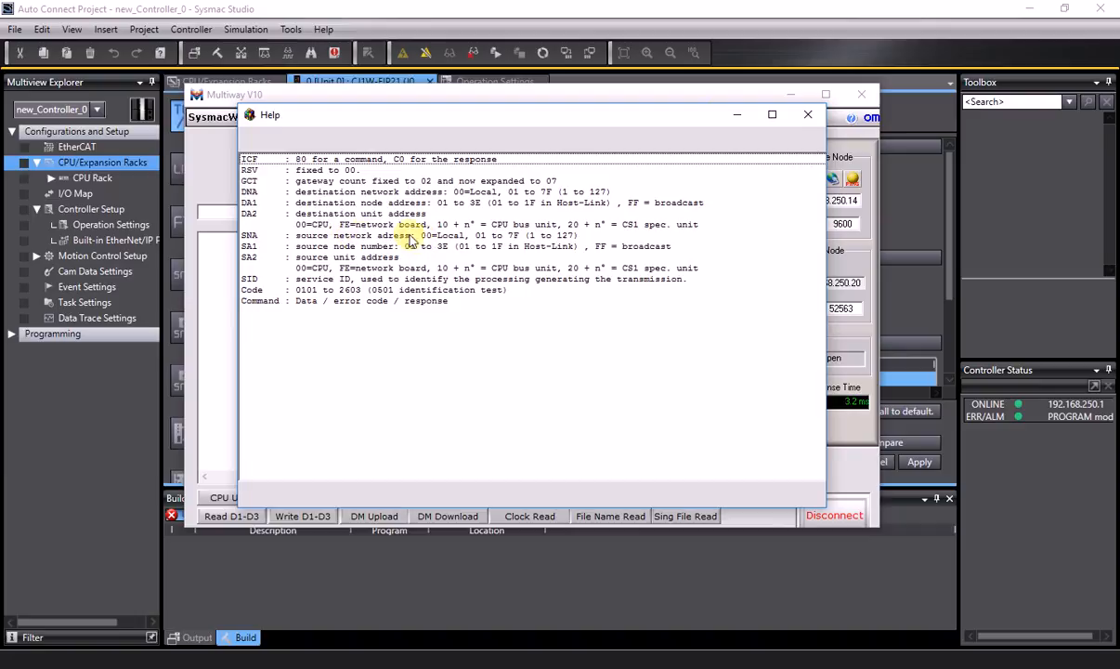
left_click(807, 115)
left_click(475, 173)
left_click(539, 172)
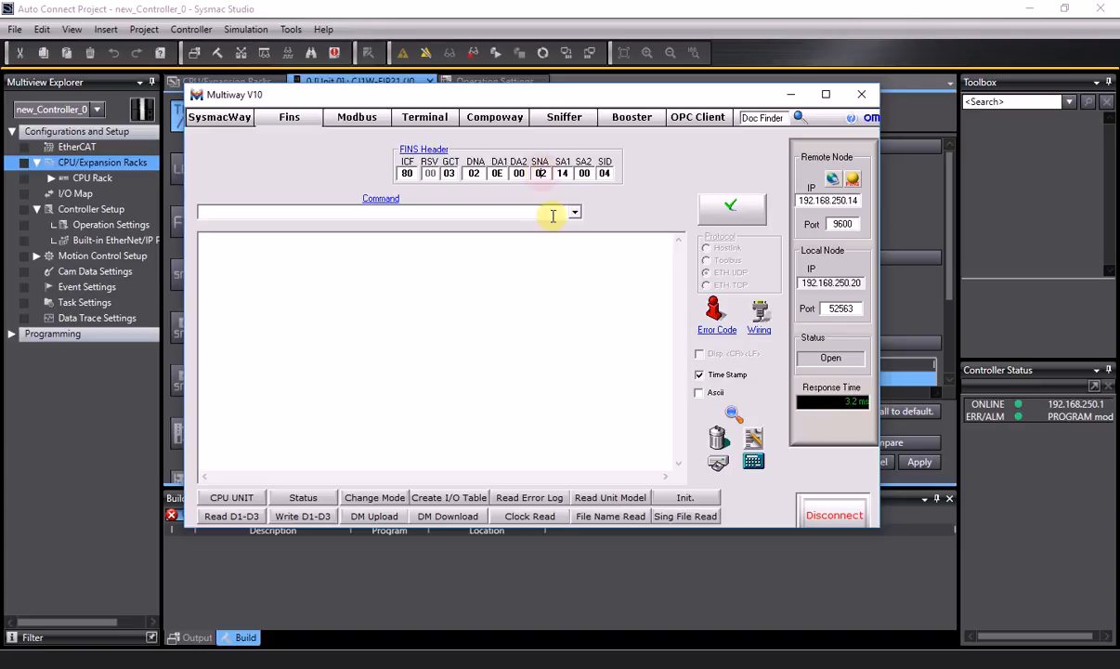
left_click(223, 520)
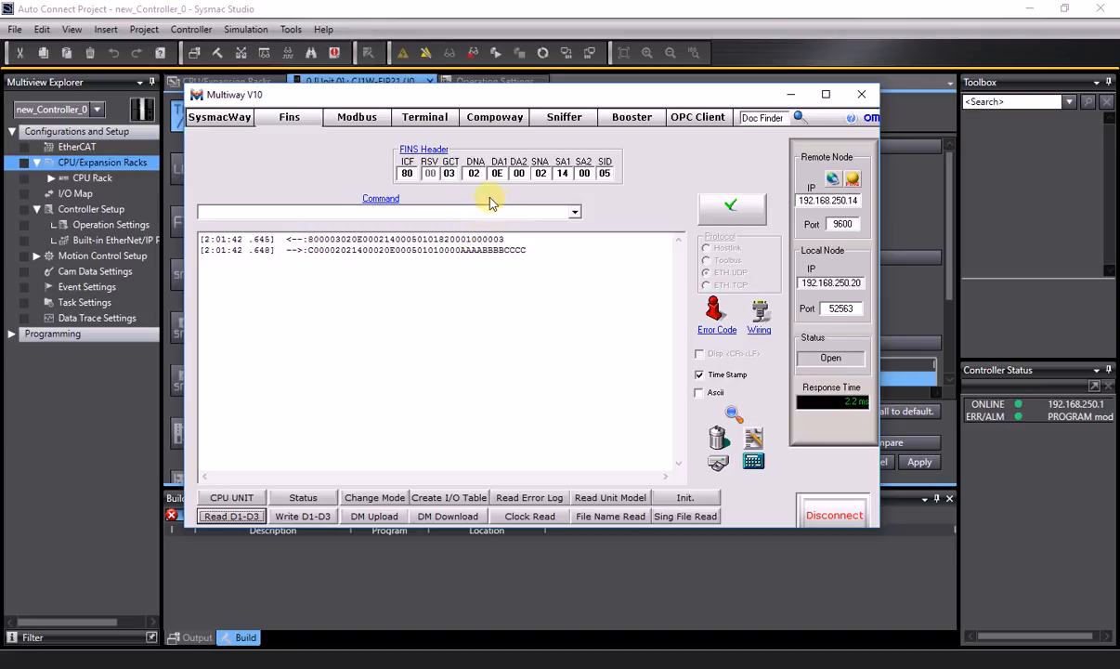
Try to read D1-D3 with the FINS destination and source network addresses (DNA and SNA) set to 03, and examine the response.
left_click(475, 172)
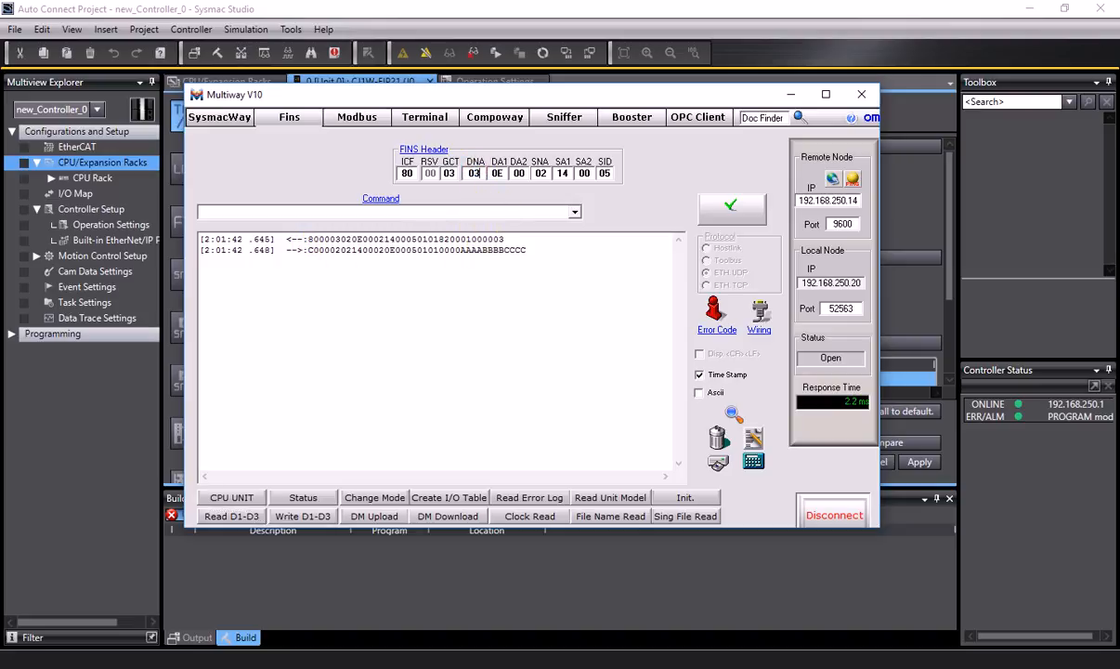
type("03")
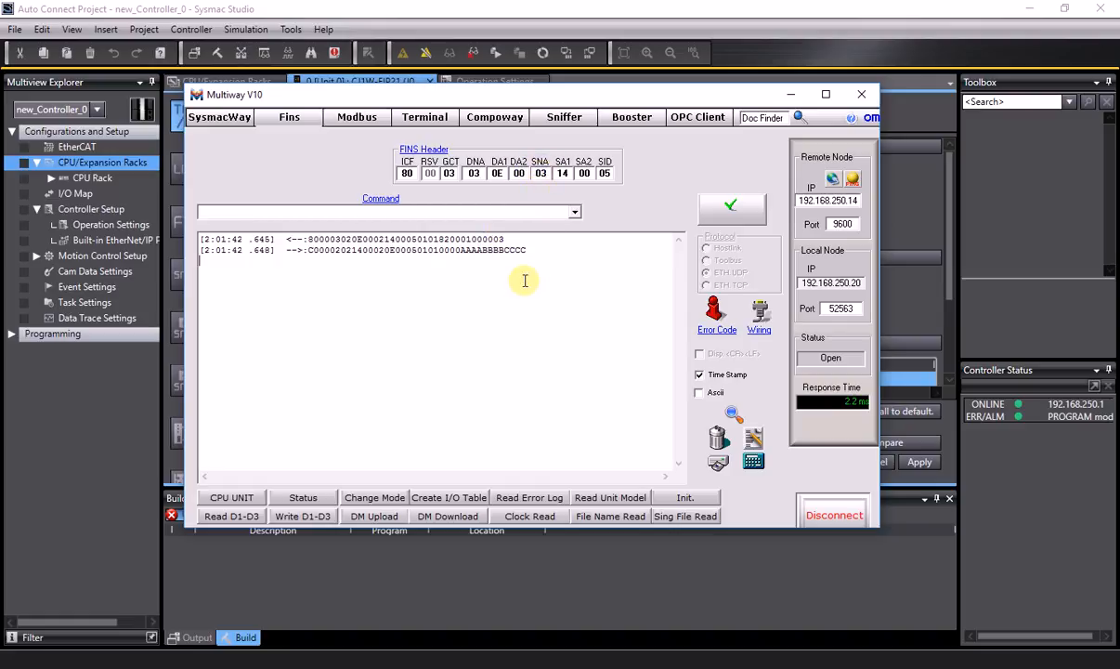
left_click(206, 519)
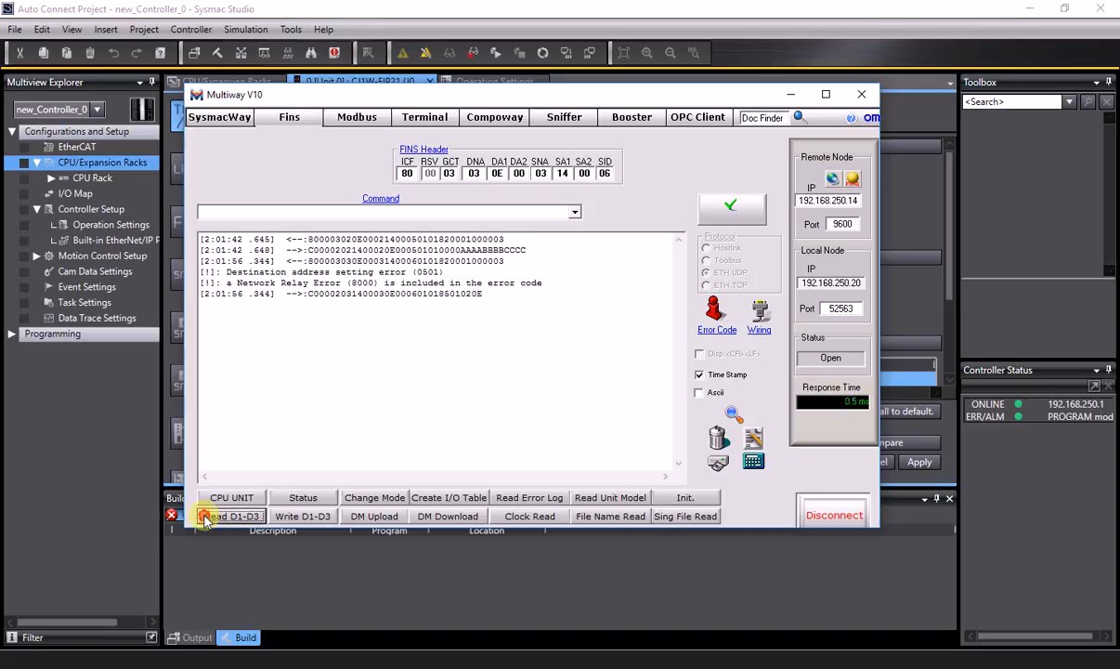
left_click_drag(309, 295, 341, 295)
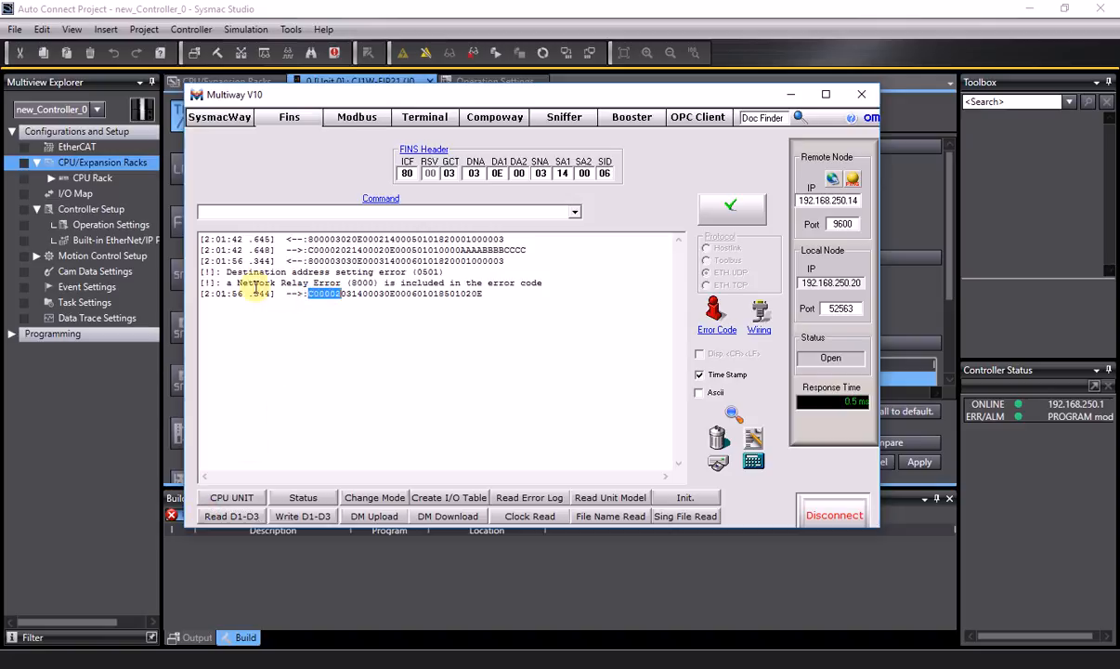
left_click_drag(234, 283, 487, 291)
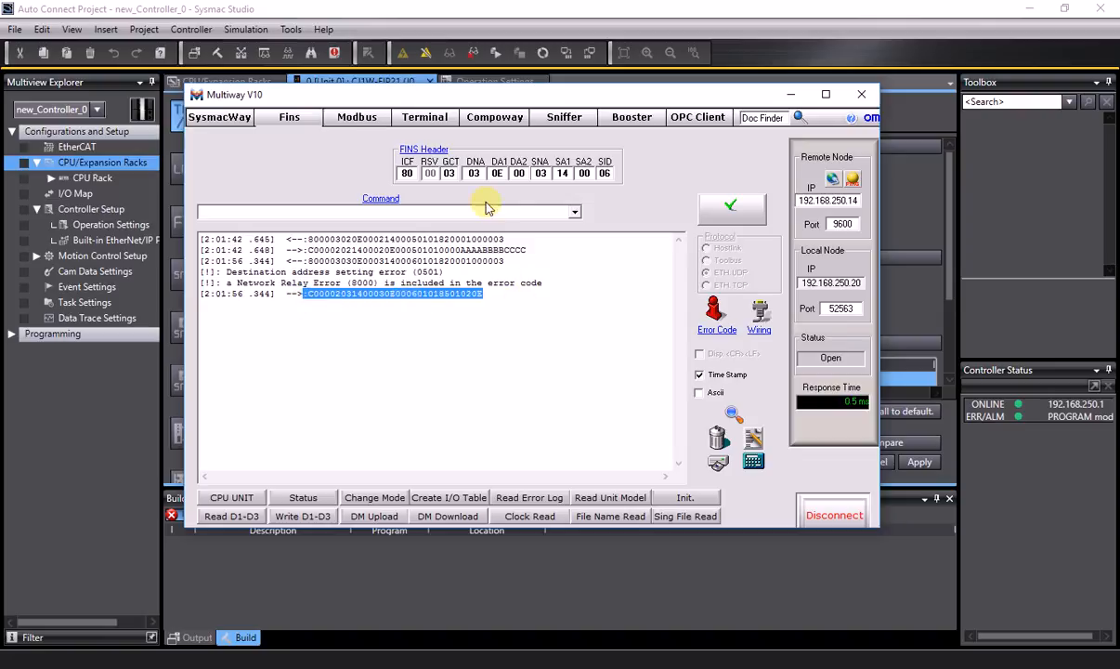
Set the FINS destination and source network addresses (DNA and SNA) to 02 and read D1-D3 again.
left_click(475, 175)
type("02")
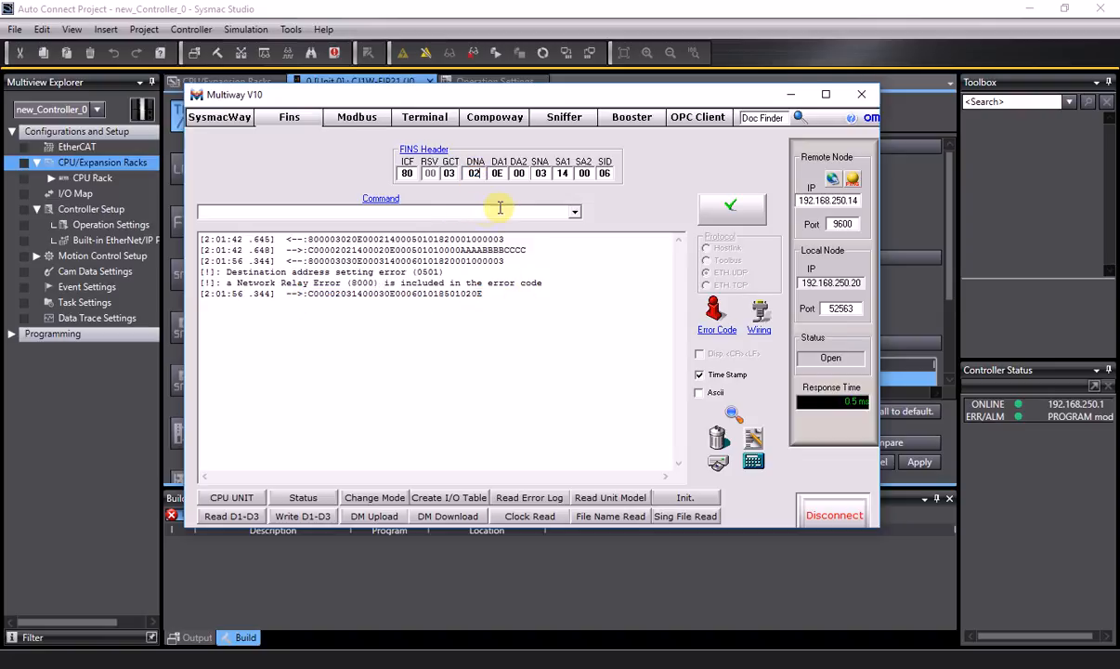
left_click(541, 173)
type("02")
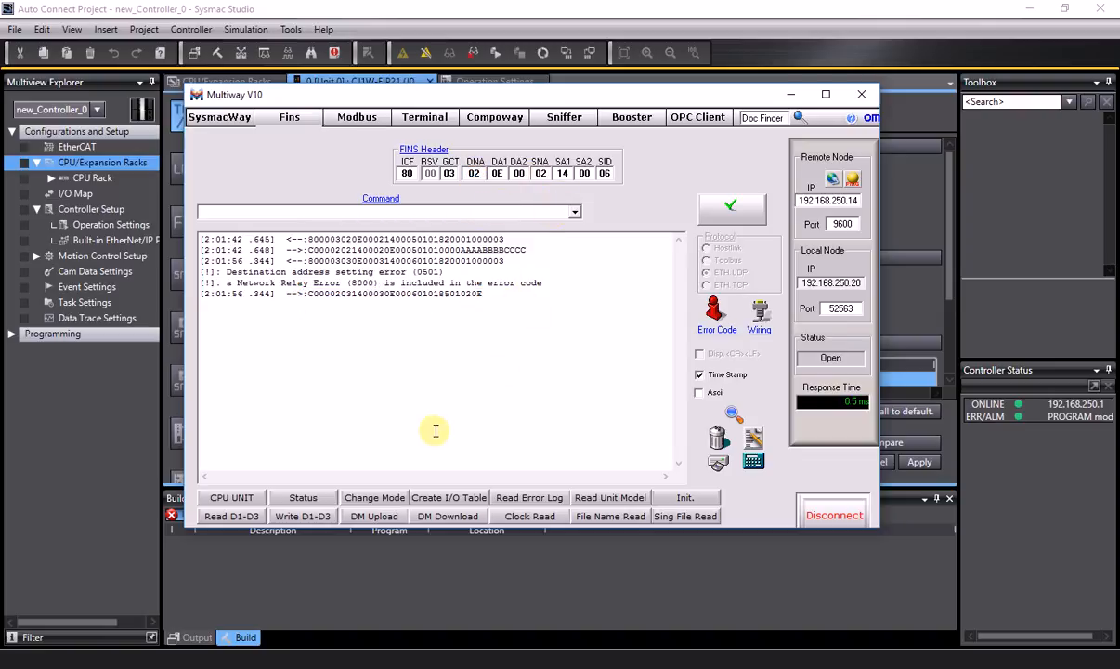
left_click(232, 516)
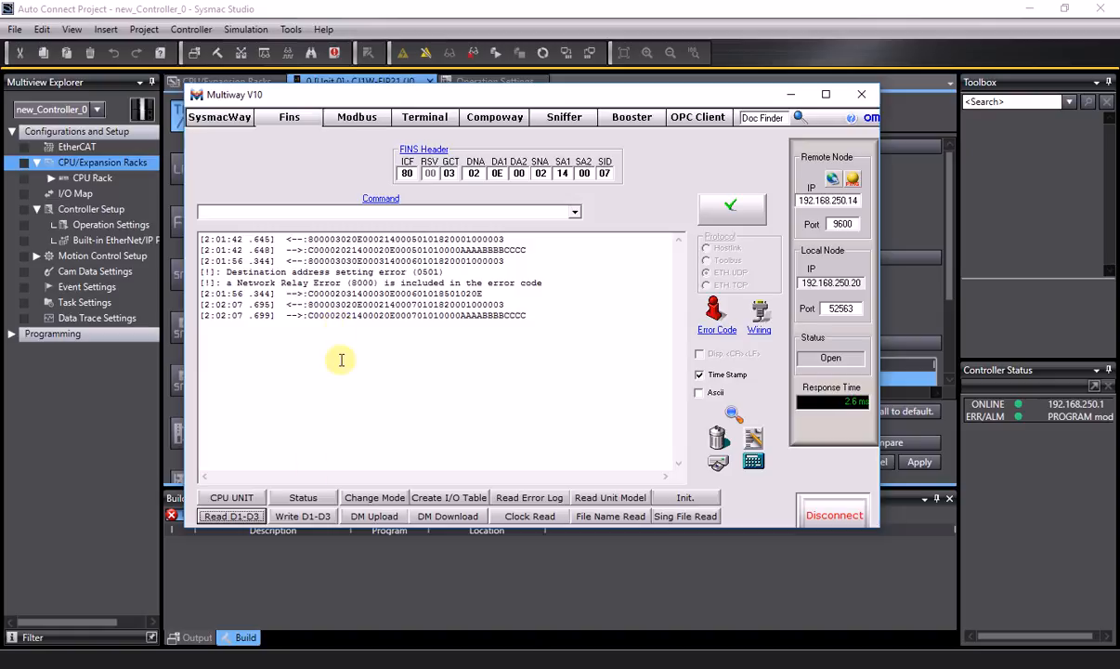
Switch to CX-Programmer and start a new project with CJ2M as the device type.
left_click(227, 664)
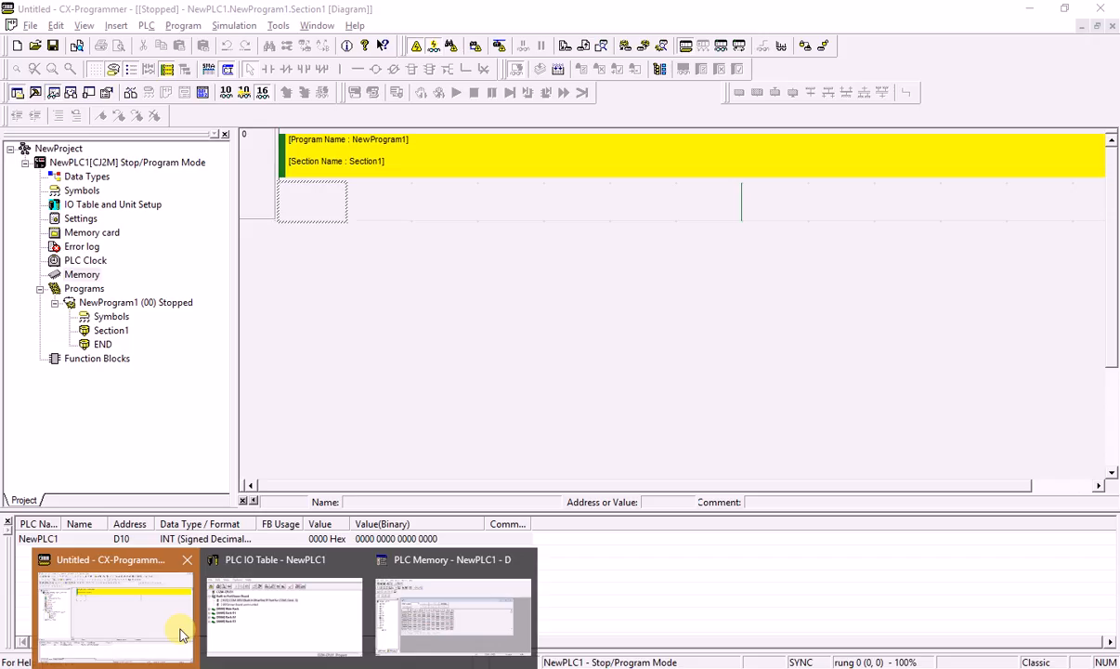
left_click(179, 620)
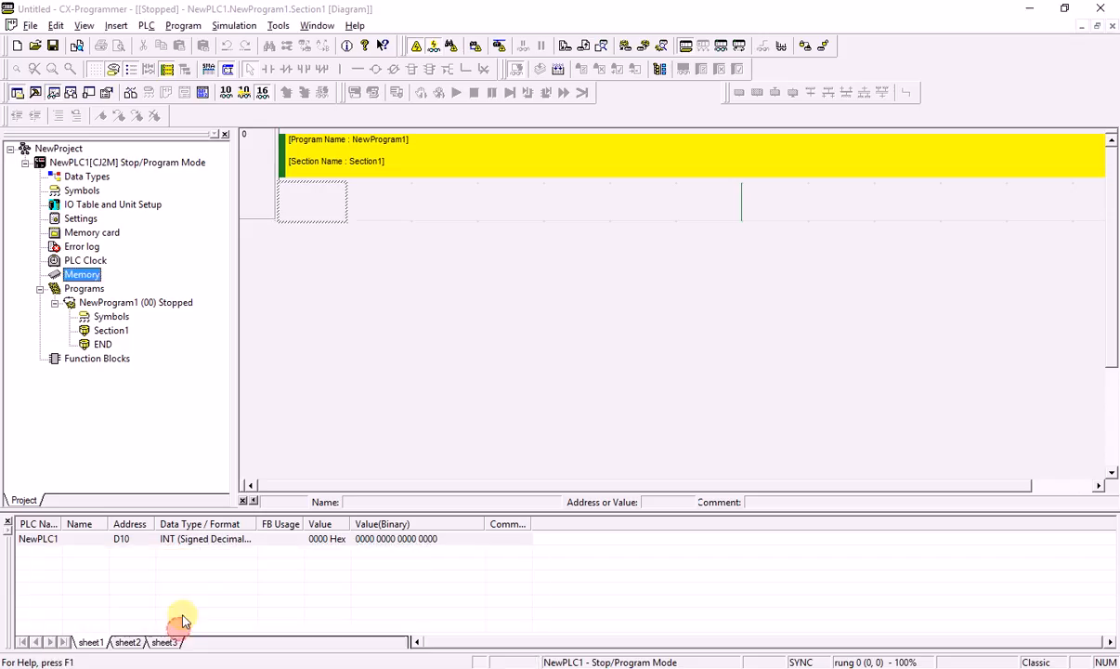
left_click(17, 46)
left_click(570, 378)
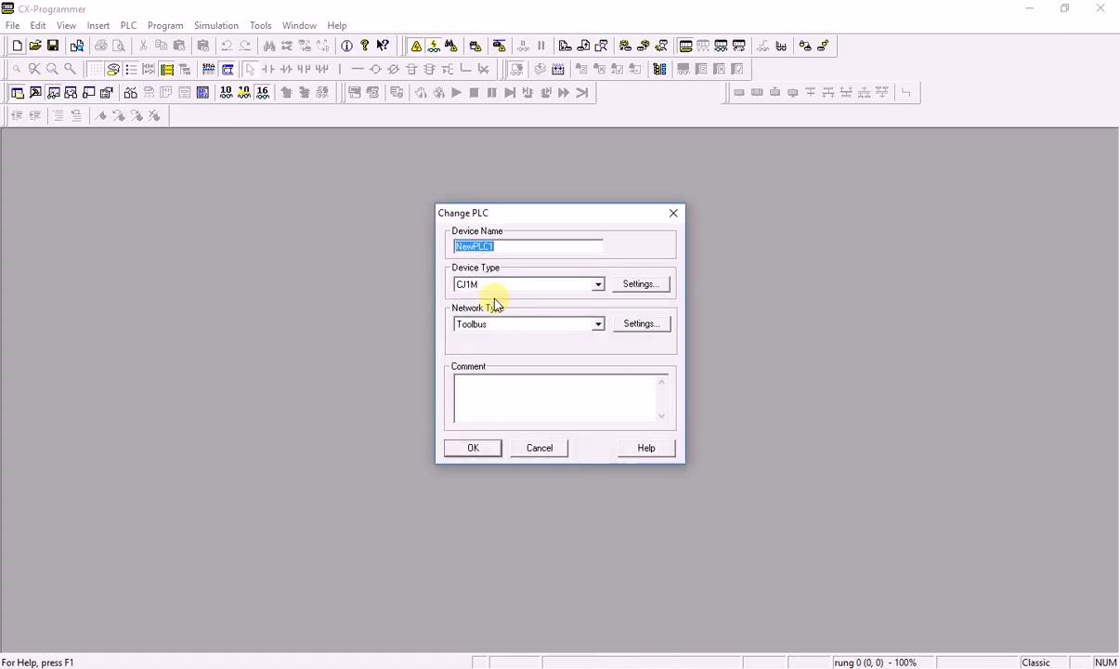
left_click(495, 286)
left_click(500, 318)
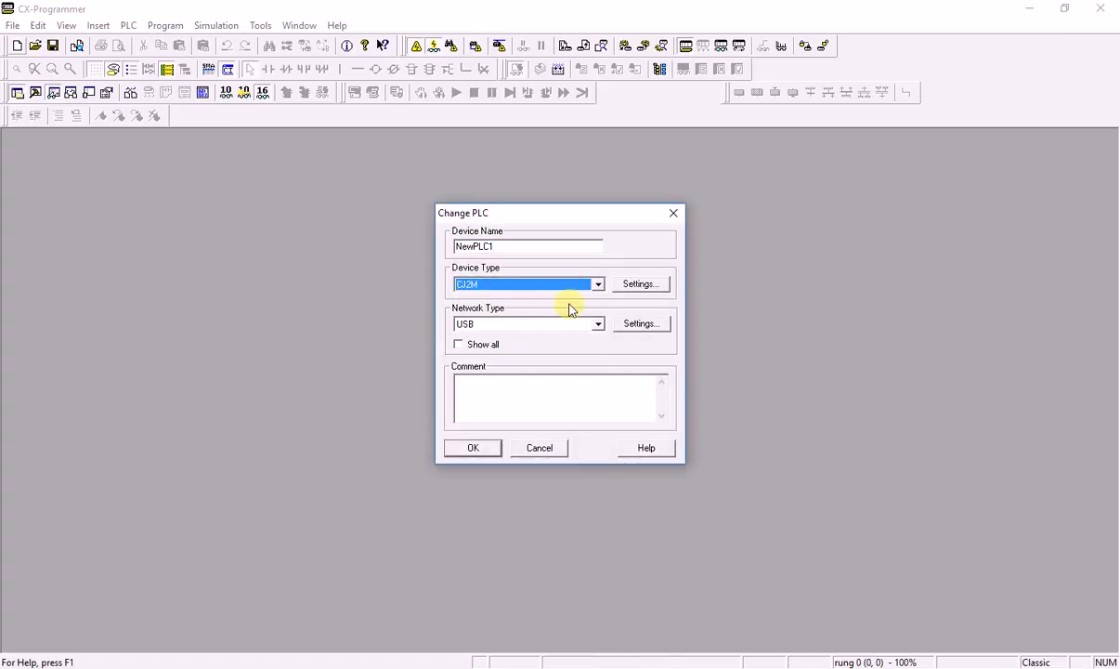
Set the CPU type to CPU31 and create the PLC with the USB network type.
left_click(640, 284)
left_click(558, 296)
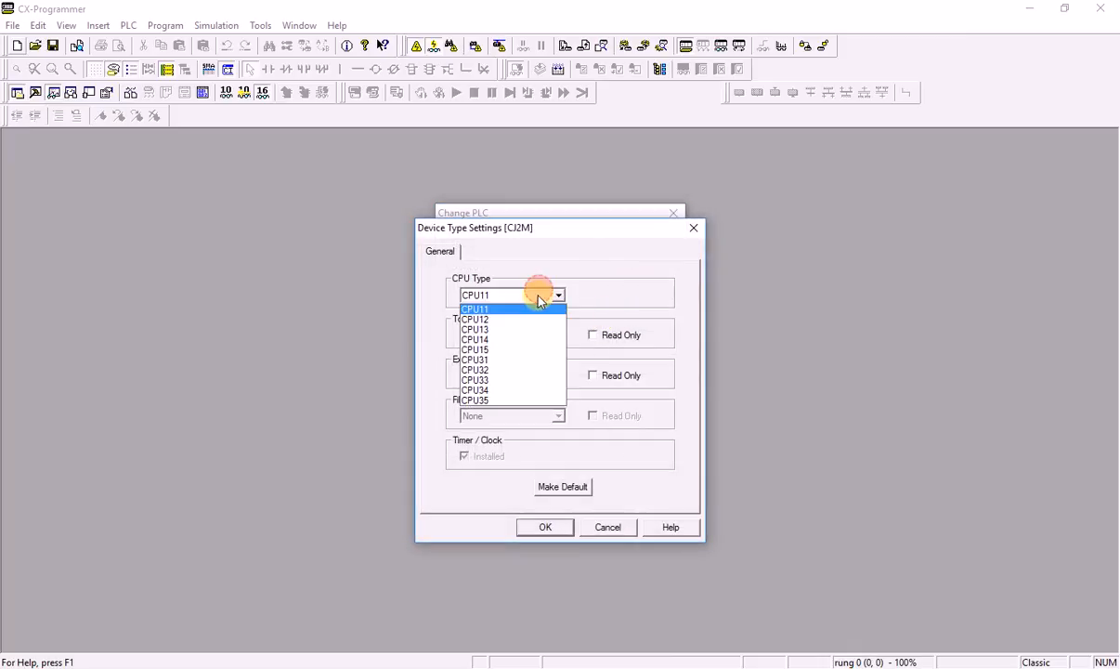
left_click(522, 358)
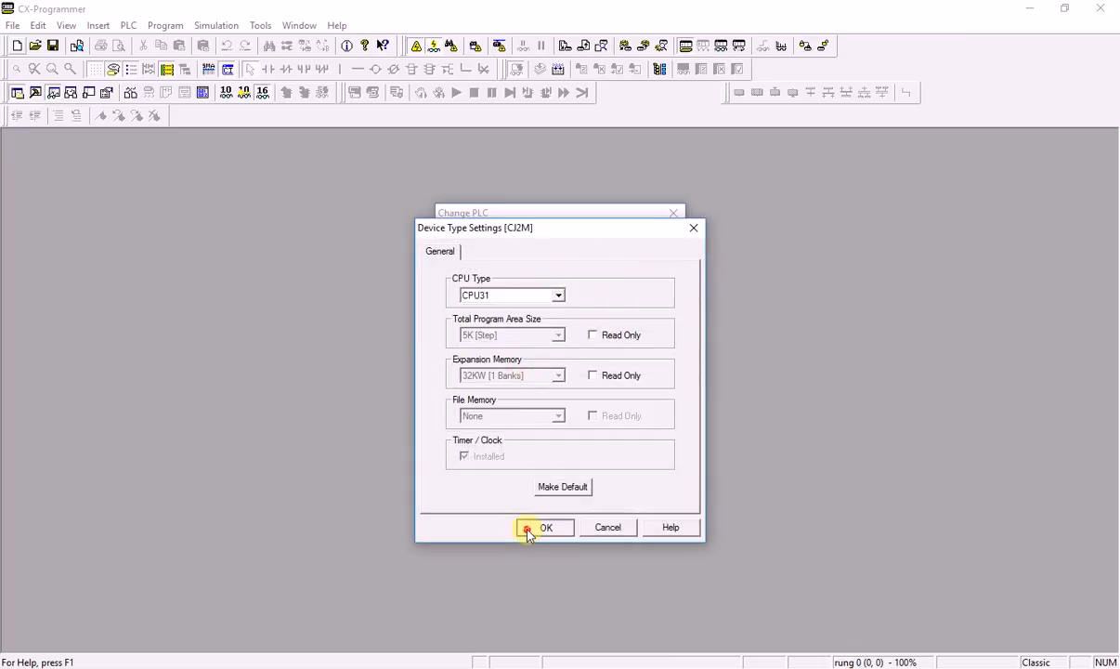
left_click(527, 534)
left_click(469, 446)
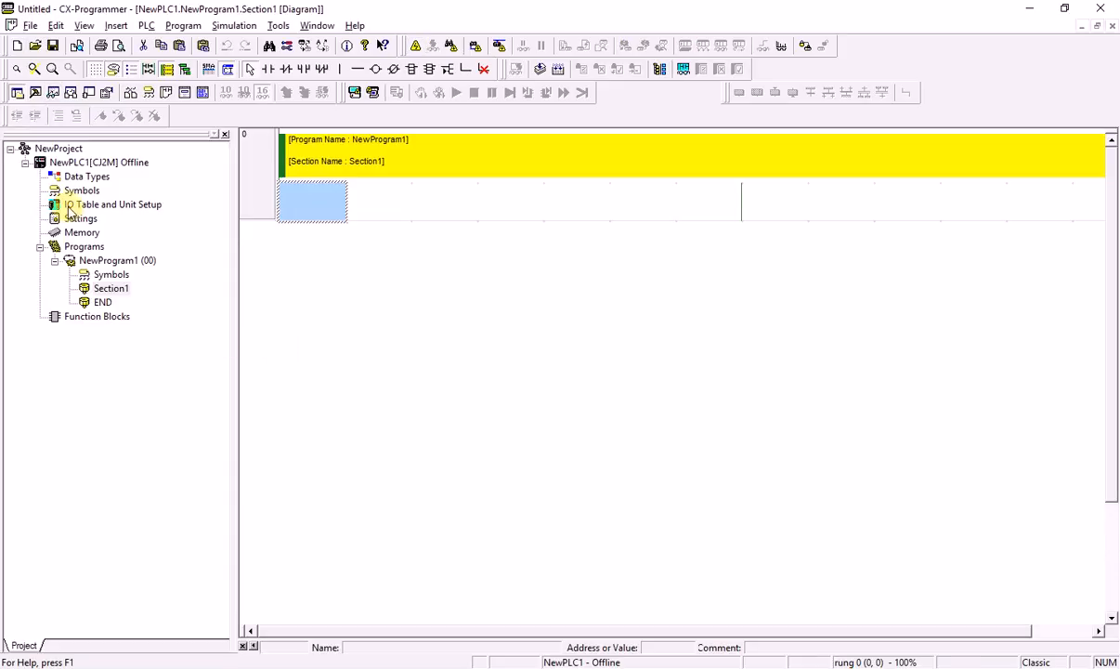
left_click(67, 204)
double_click(67, 205)
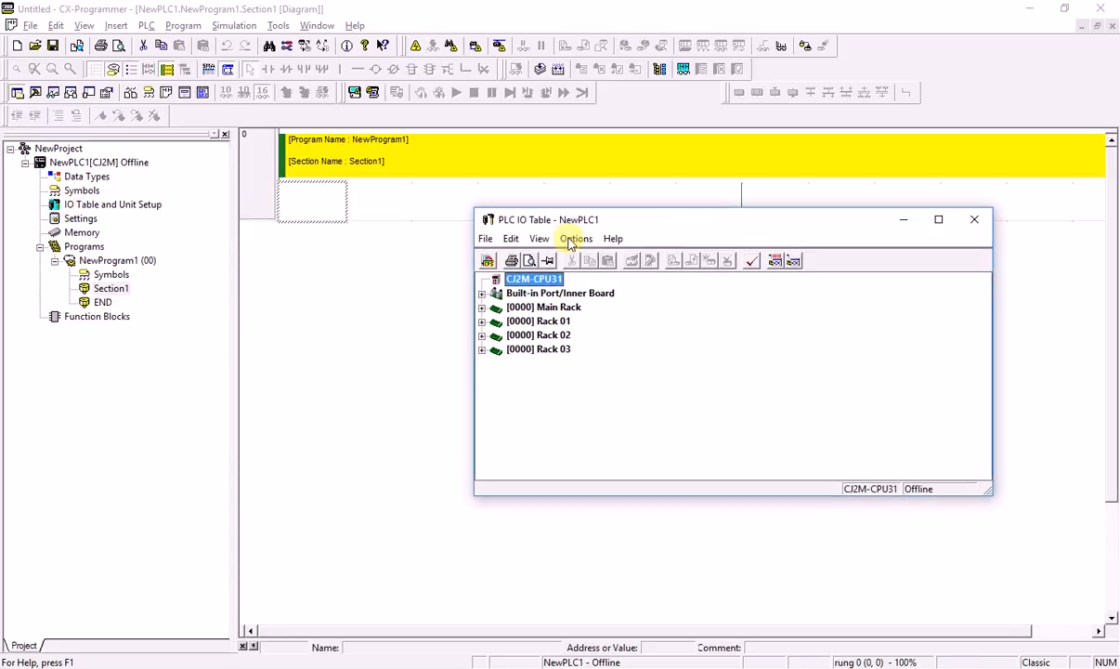
left_click(975, 219)
Go online with the CJ2M over USB, continuing despite the differing PLC name.
left_click(433, 46)
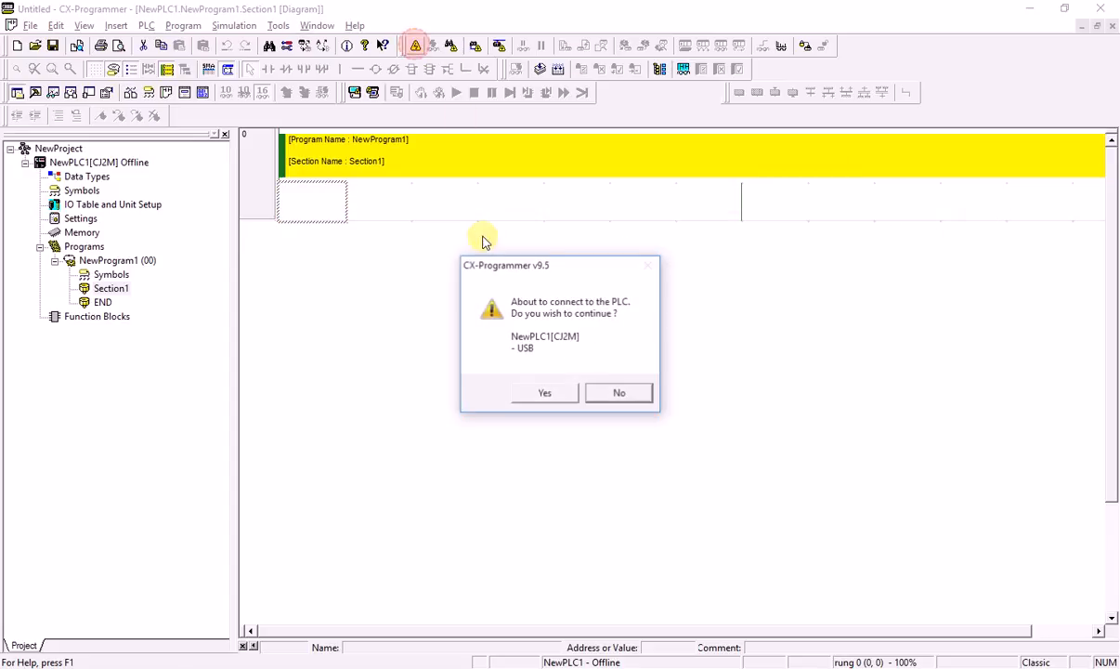
left_click(558, 393)
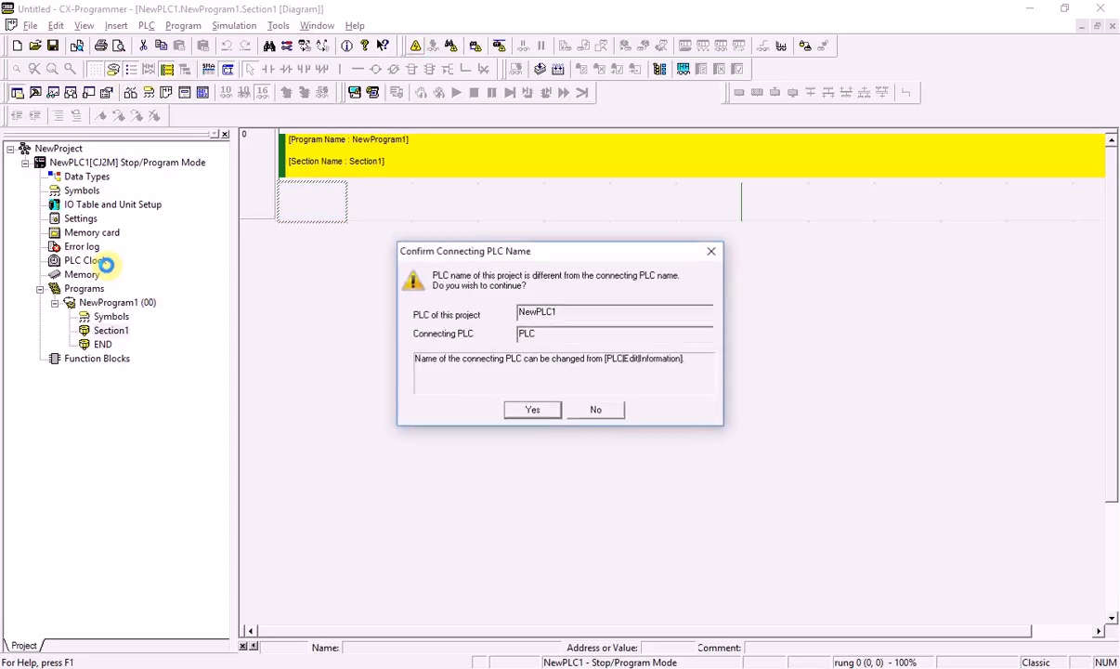
left_click(532, 409)
Create the IO table on the connected CJ2M and transfer the IO table and SIO unit parameters from the PLC.
double_click(107, 203)
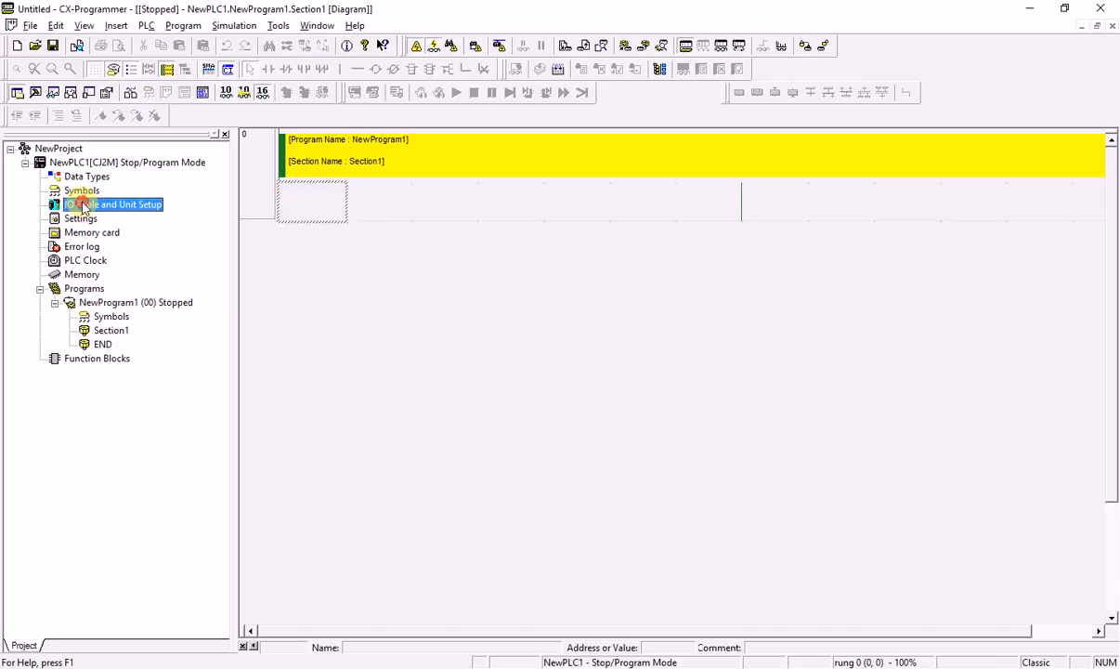
left_click(674, 260)
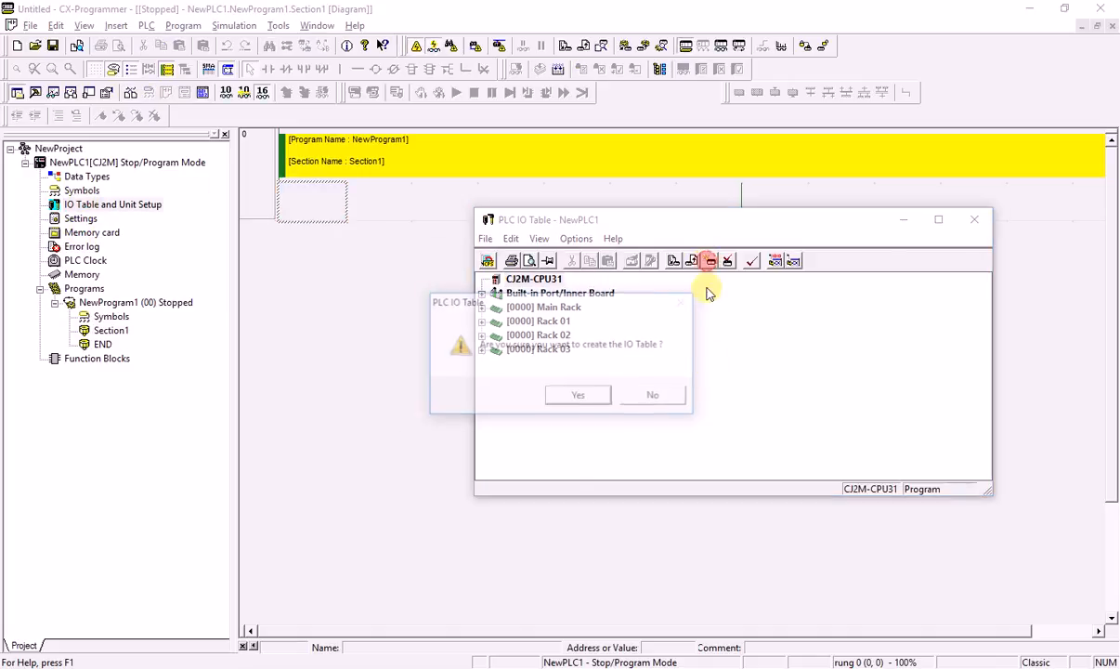
left_click(584, 398)
left_click(535, 397)
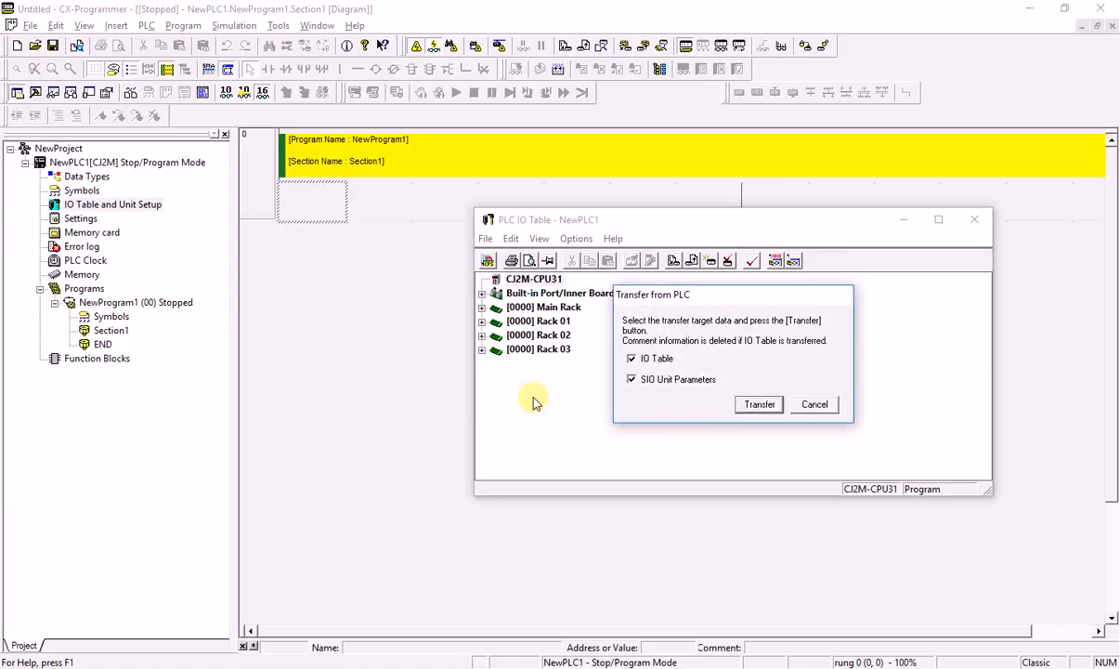
left_click(756, 402)
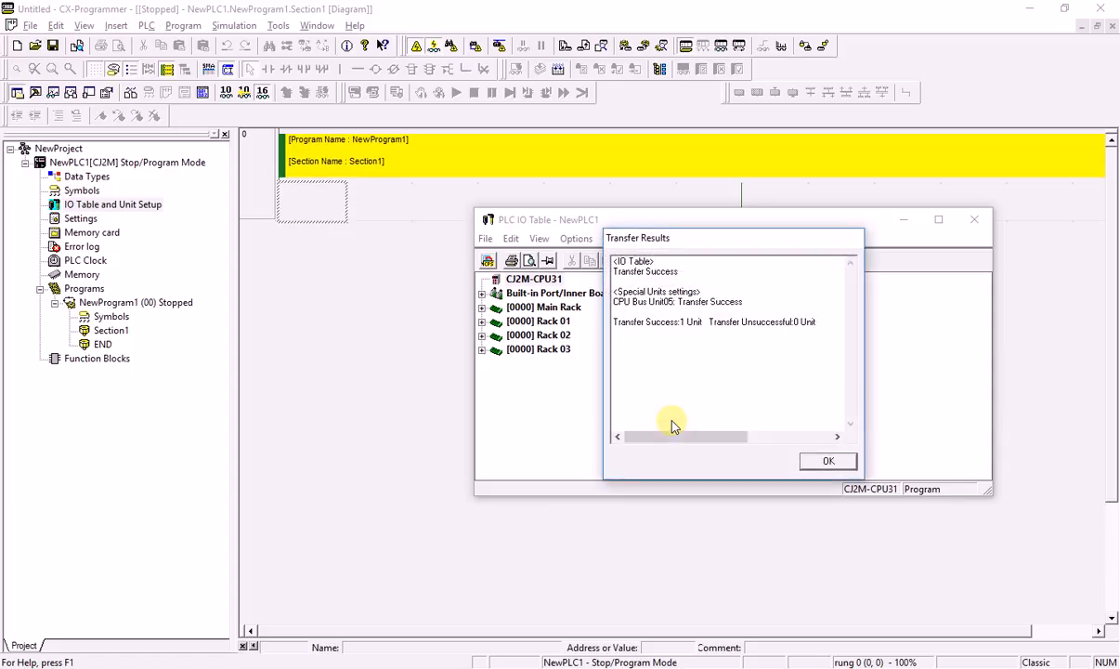
left_click(811, 461)
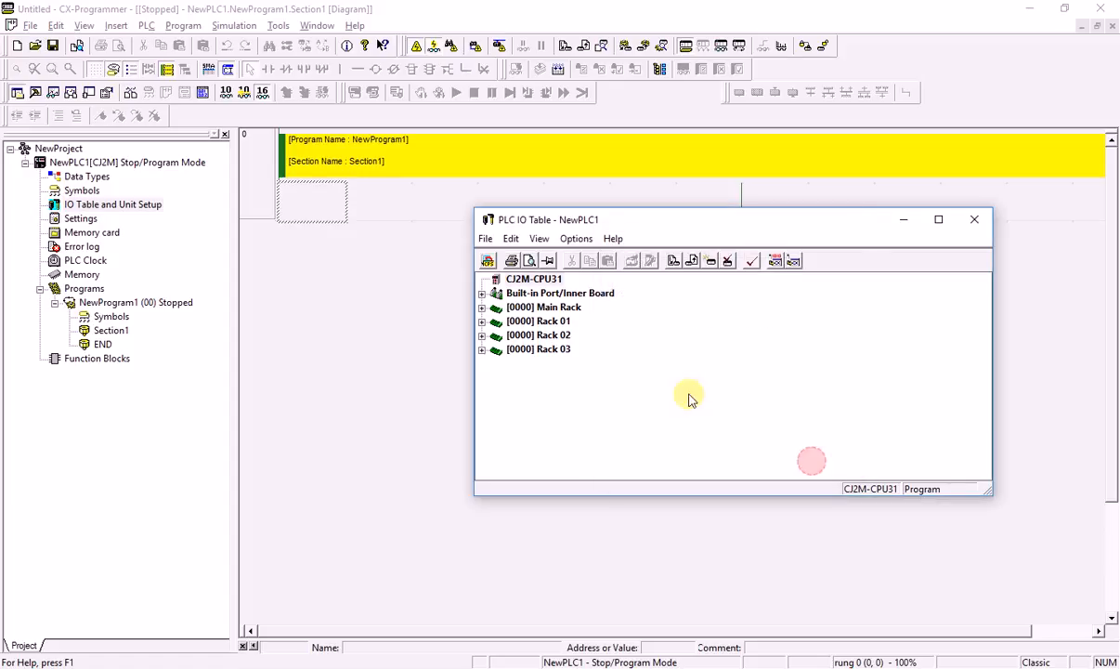
Open the parameters of the built-in CJ2M-EIP21 port and transfer them from the unit to the PC.
left_click(481, 292)
double_click(534, 307)
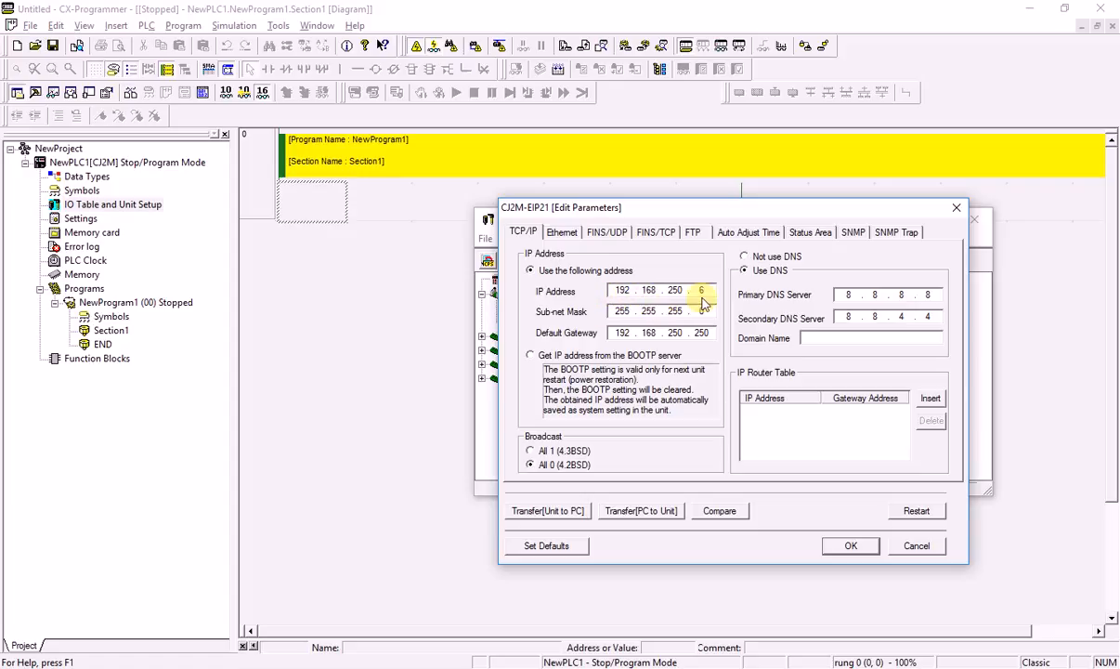
left_click(551, 514)
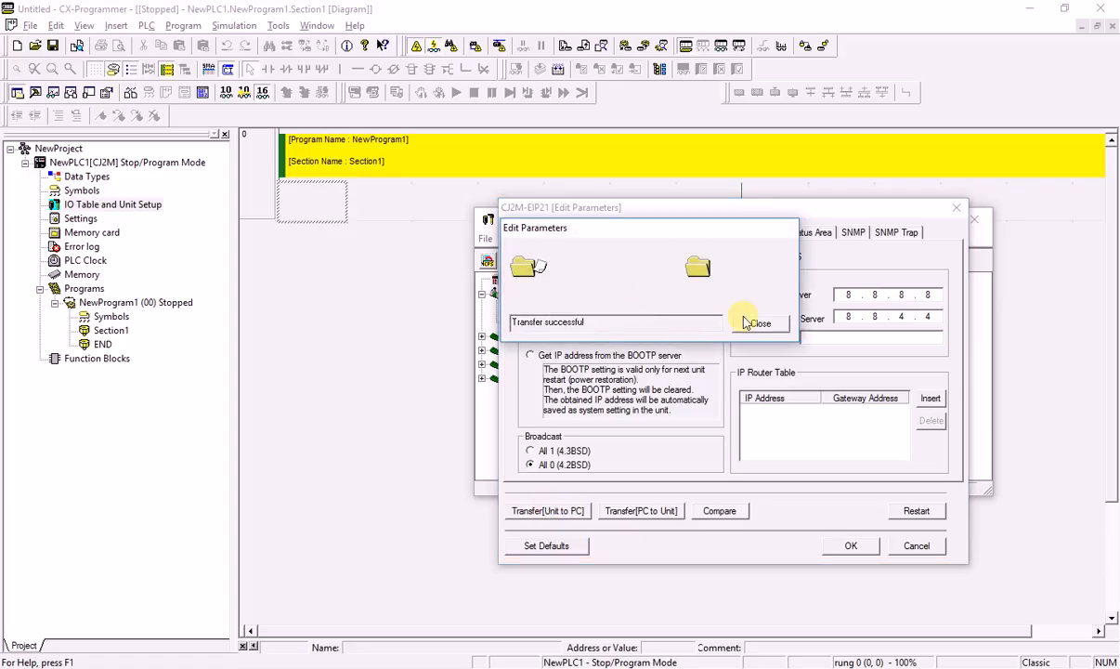
left_click(760, 325)
Transfer the CJ2M-EIP21 parameters from the PC to the unit and restart the unit.
left_click(641, 510)
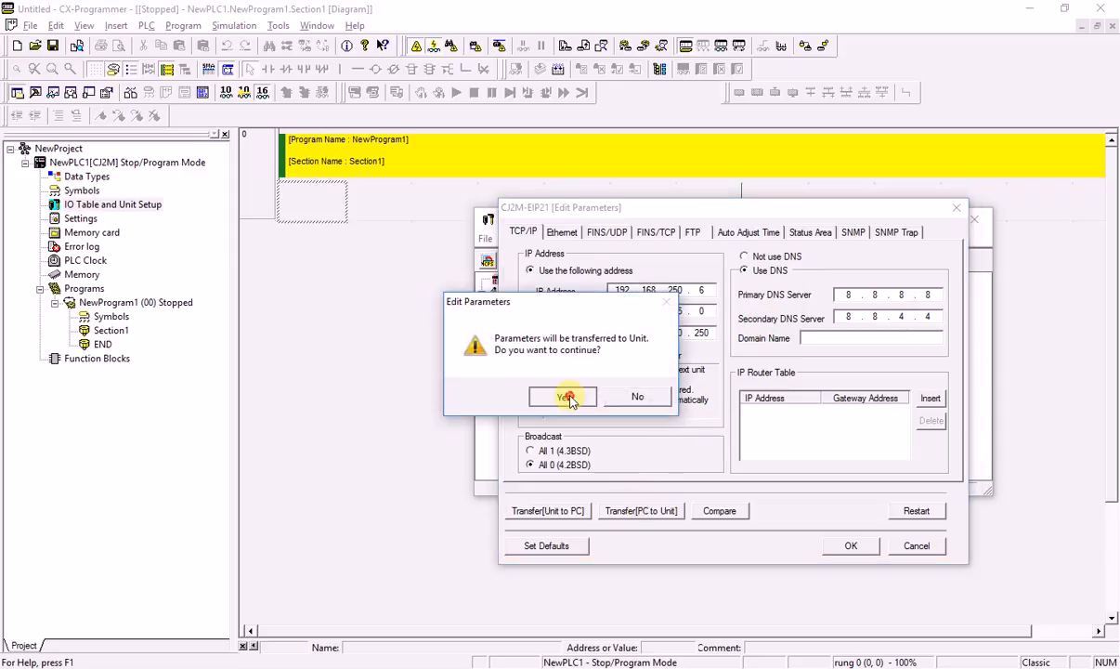
left_click(564, 393)
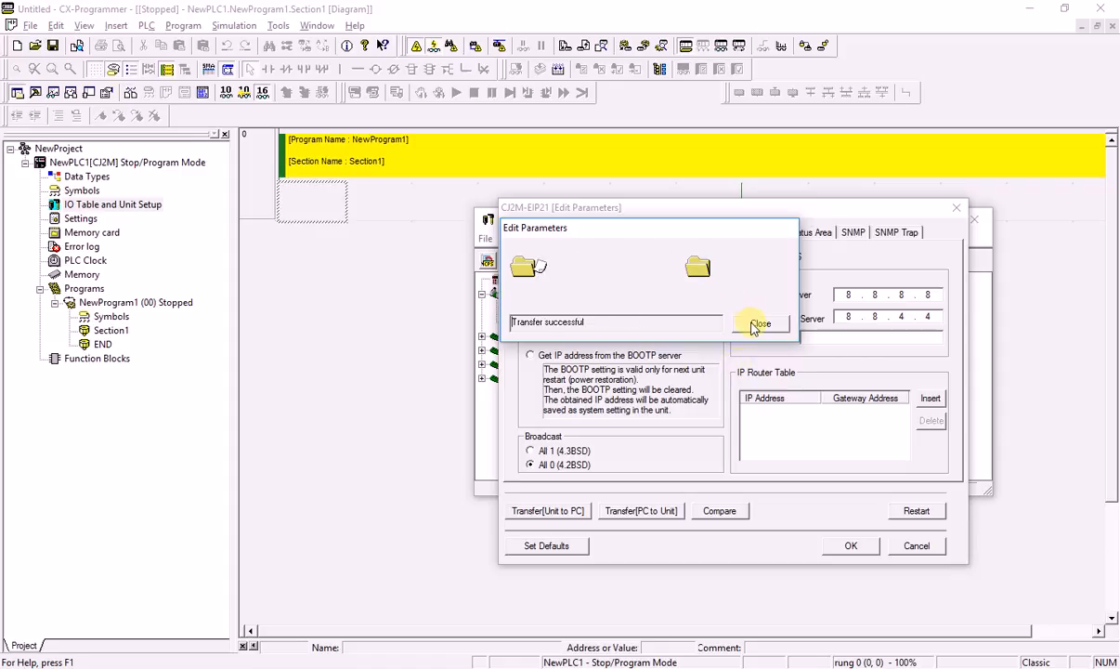
left_click(752, 323)
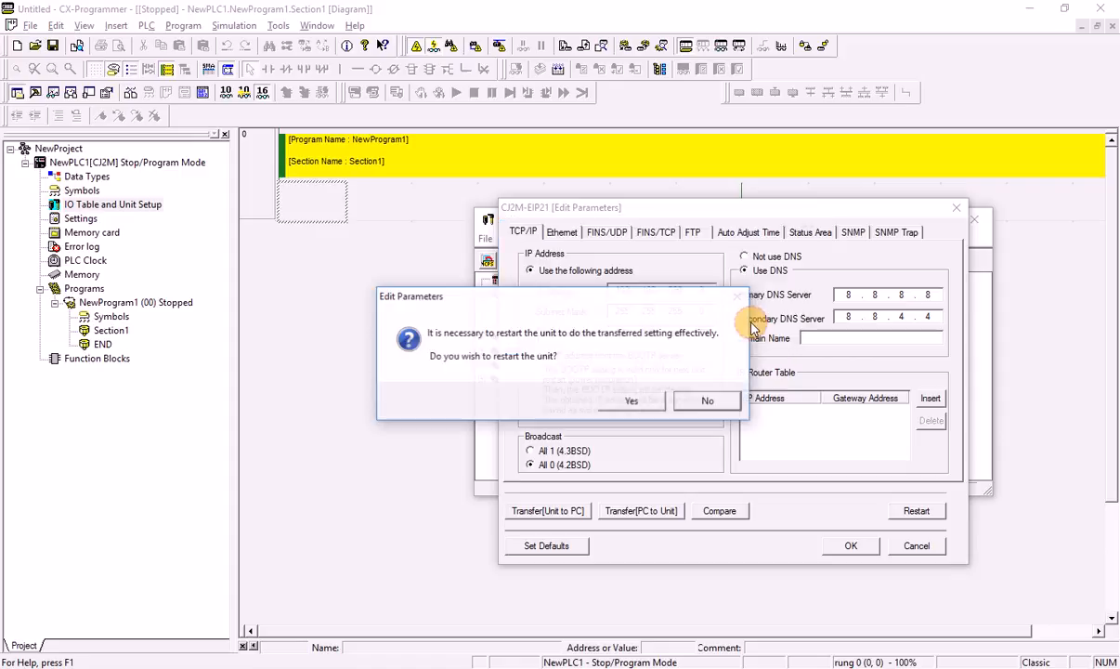
left_click(651, 408)
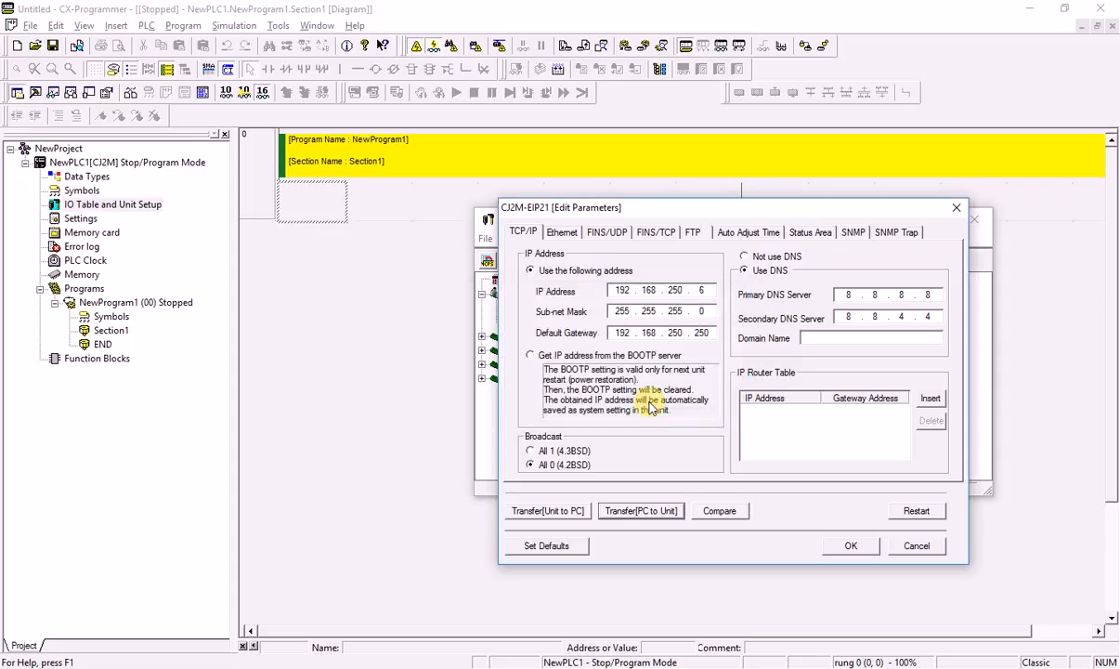
left_click(611, 401)
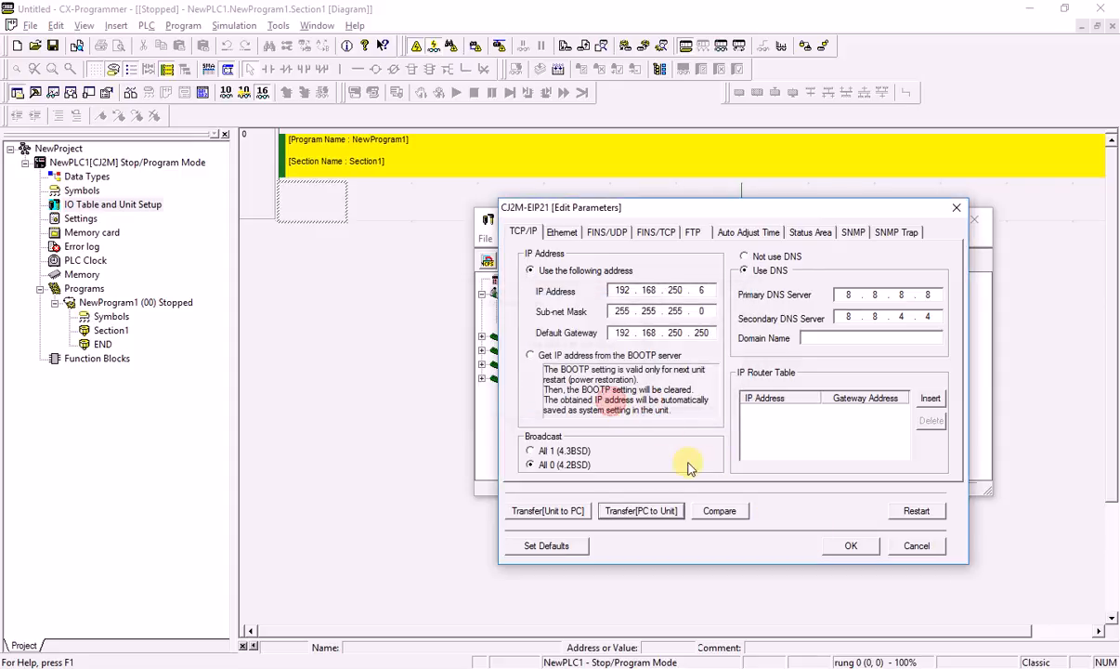
Accept the CJ2M-EIP21 parameters, close the IO table and take the PLC offline.
left_click(845, 543)
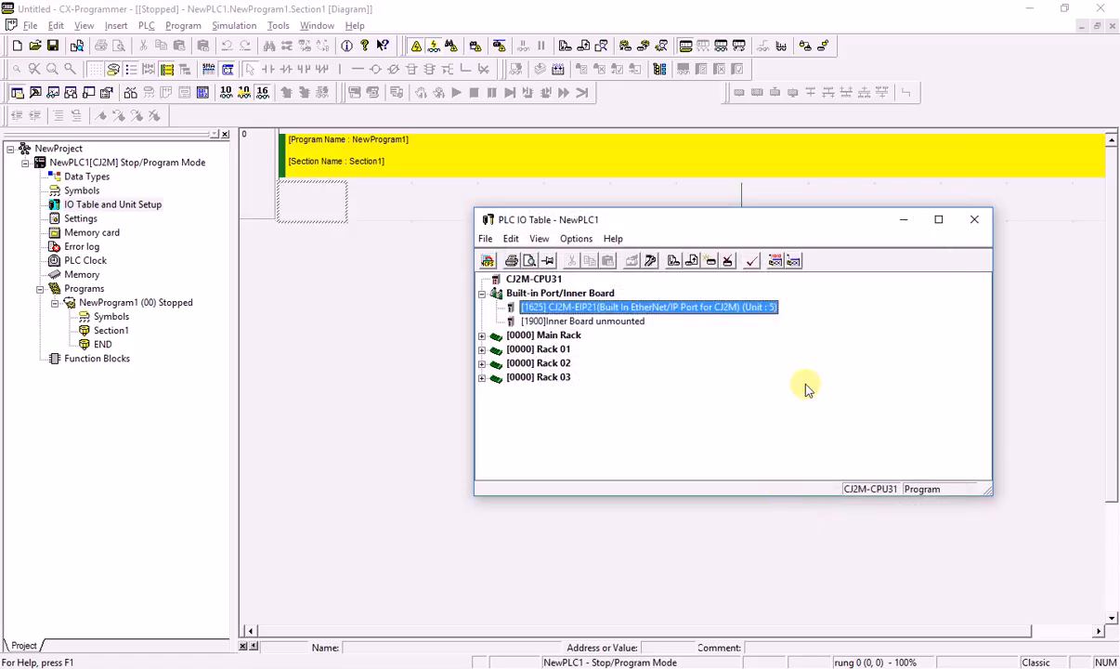
left_click(977, 219)
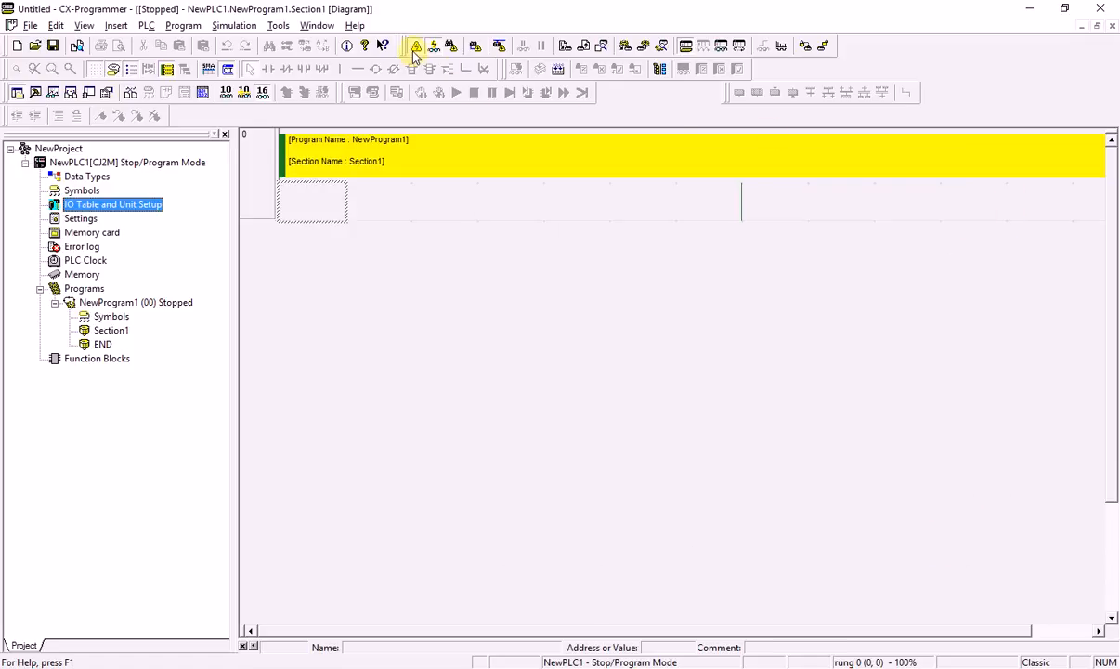
left_click(415, 48)
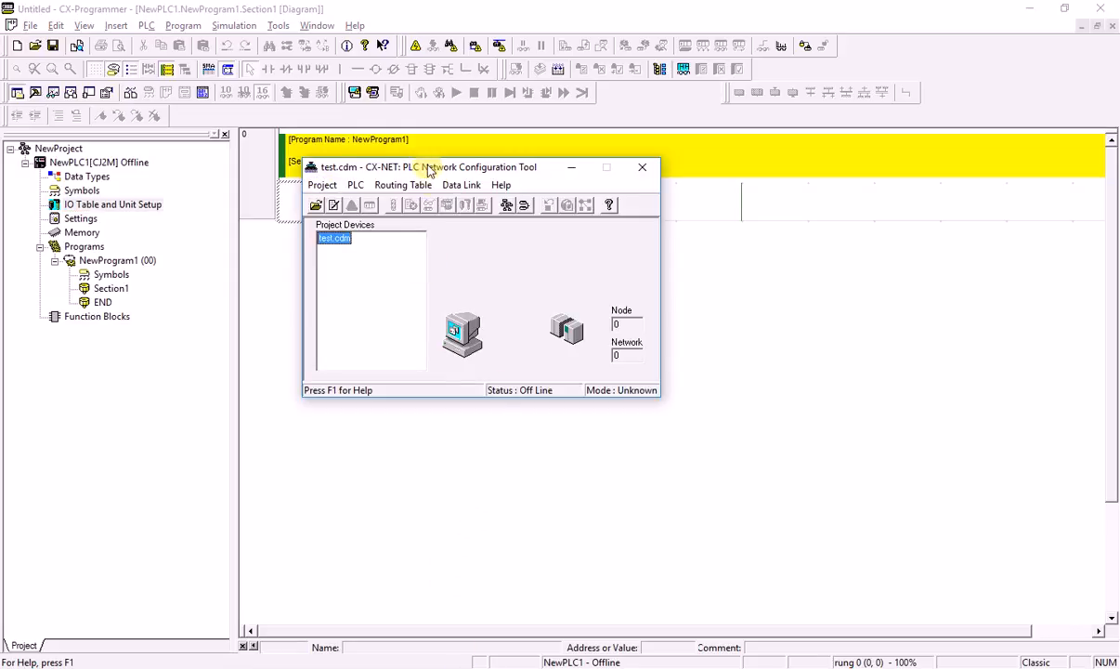
In the CX-NET network configuration tool, add a device of type CJ2M with CPU type CPU31.
left_click(331, 206)
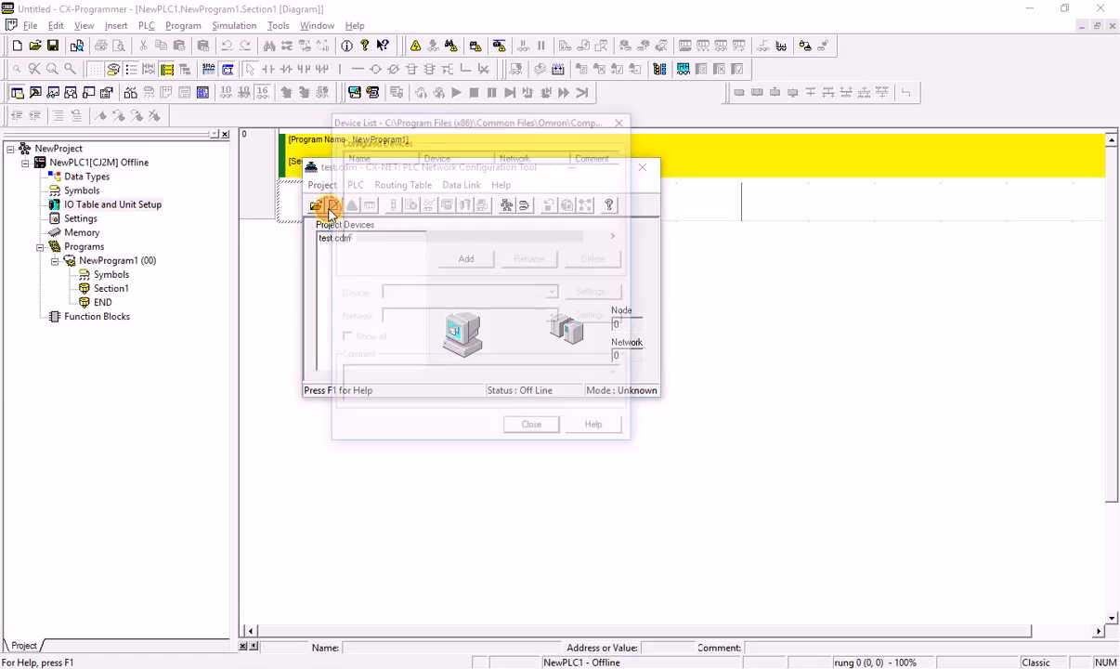
left_click(464, 261)
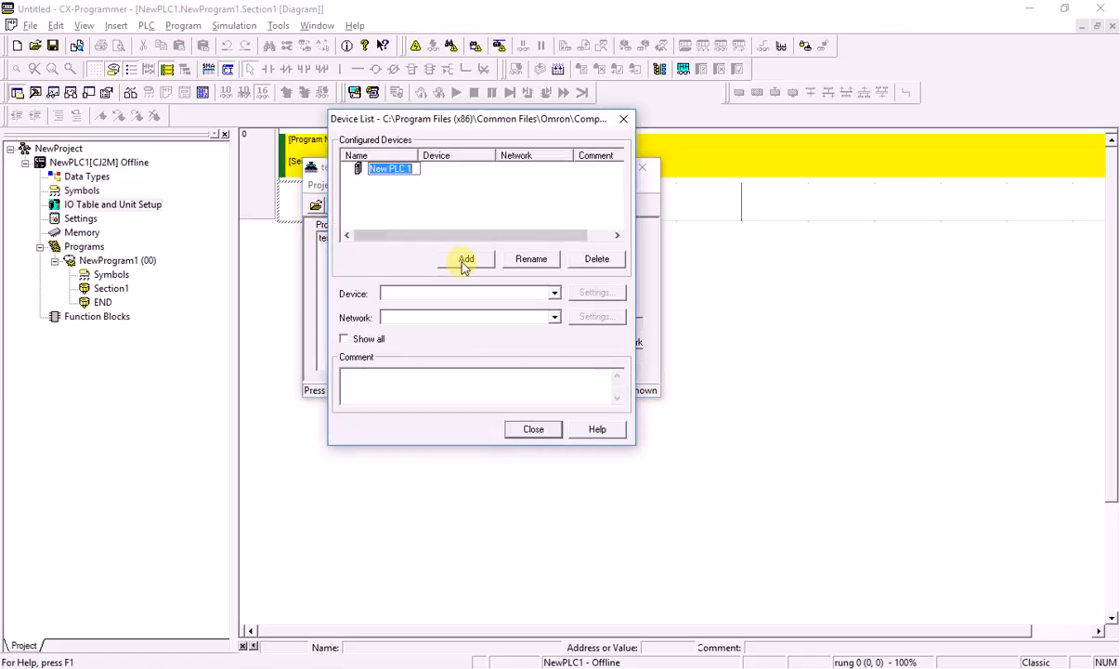
left_click(528, 293)
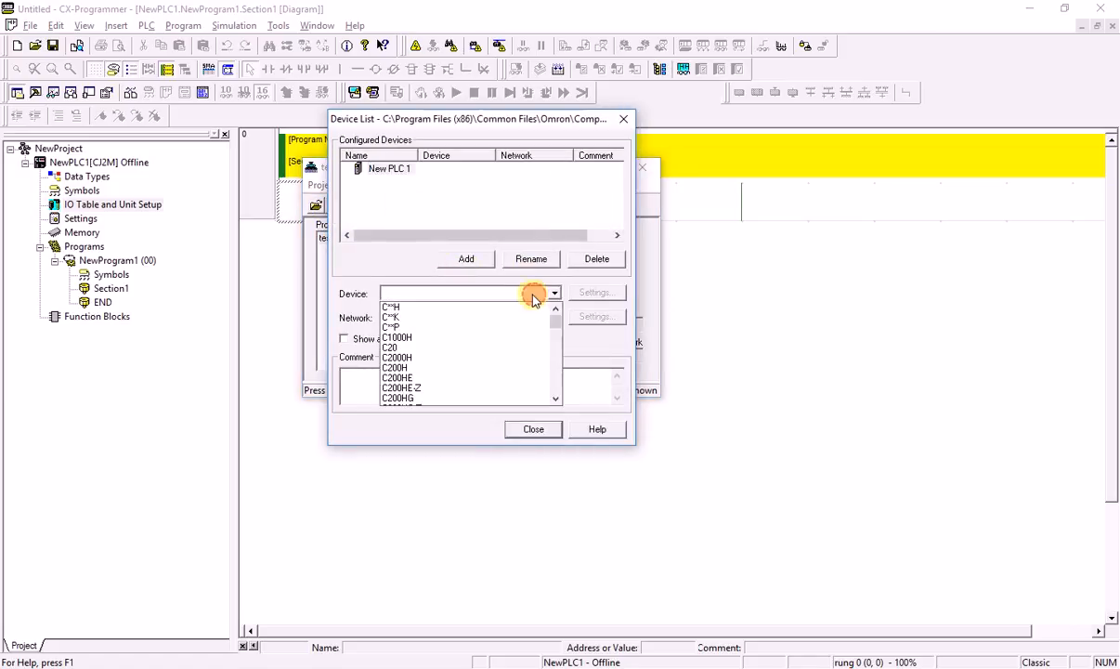
scroll(514, 332, "down", 5)
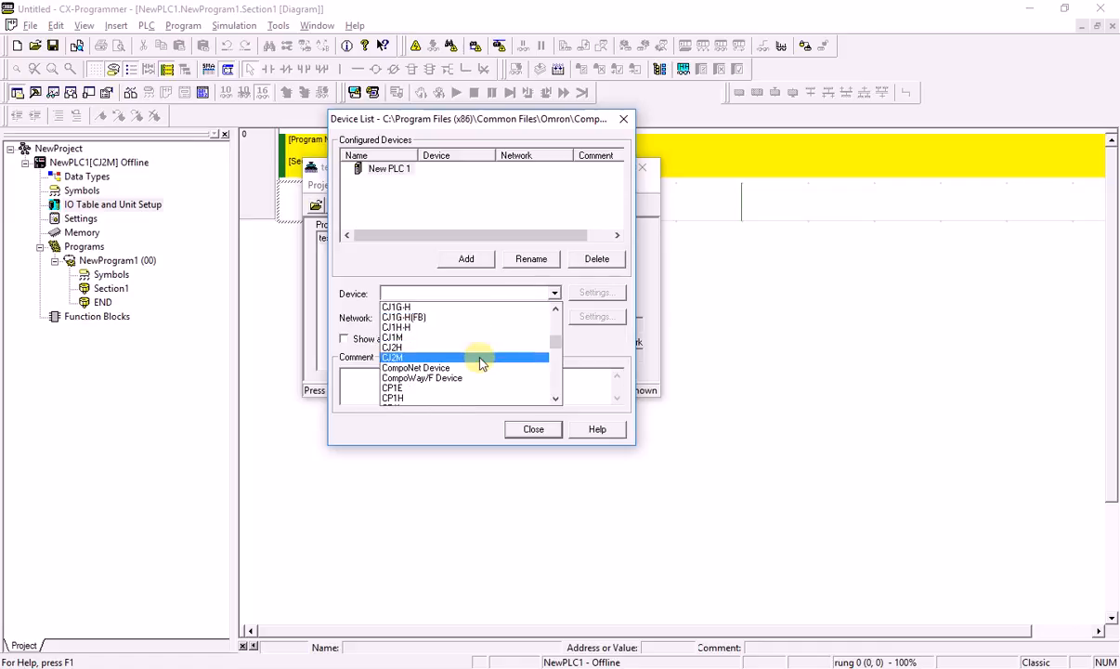
left_click(480, 357)
left_click(581, 293)
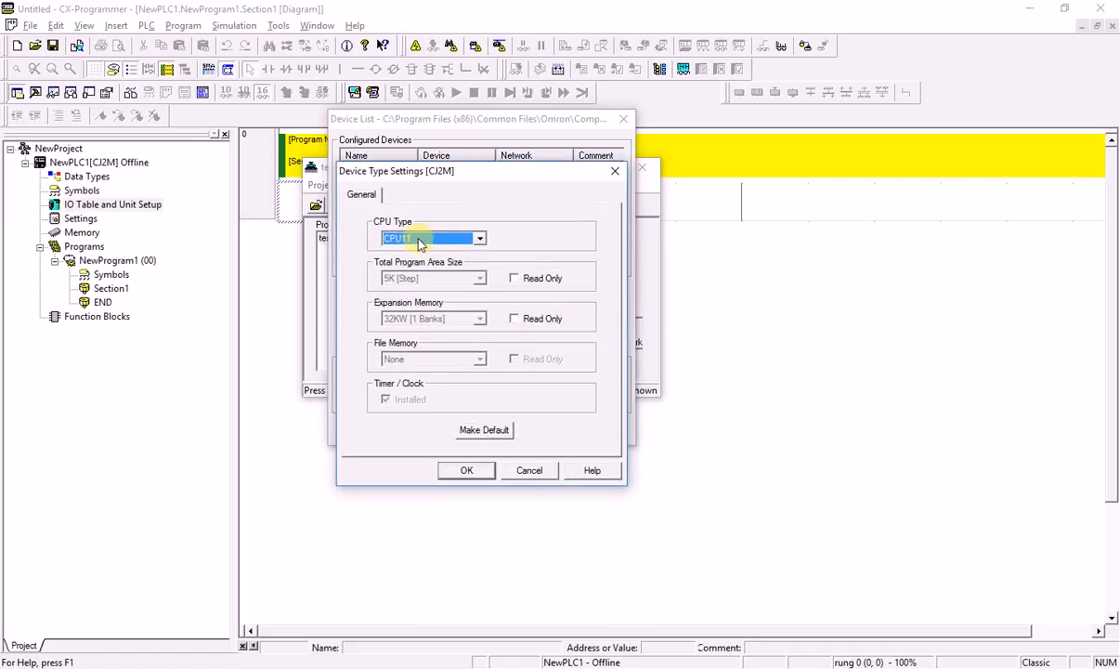
left_click(463, 470)
Set the new device's network to Toolbus (USB port) and save it to the device list.
left_click(452, 317)
scroll(453, 362, "down", 2)
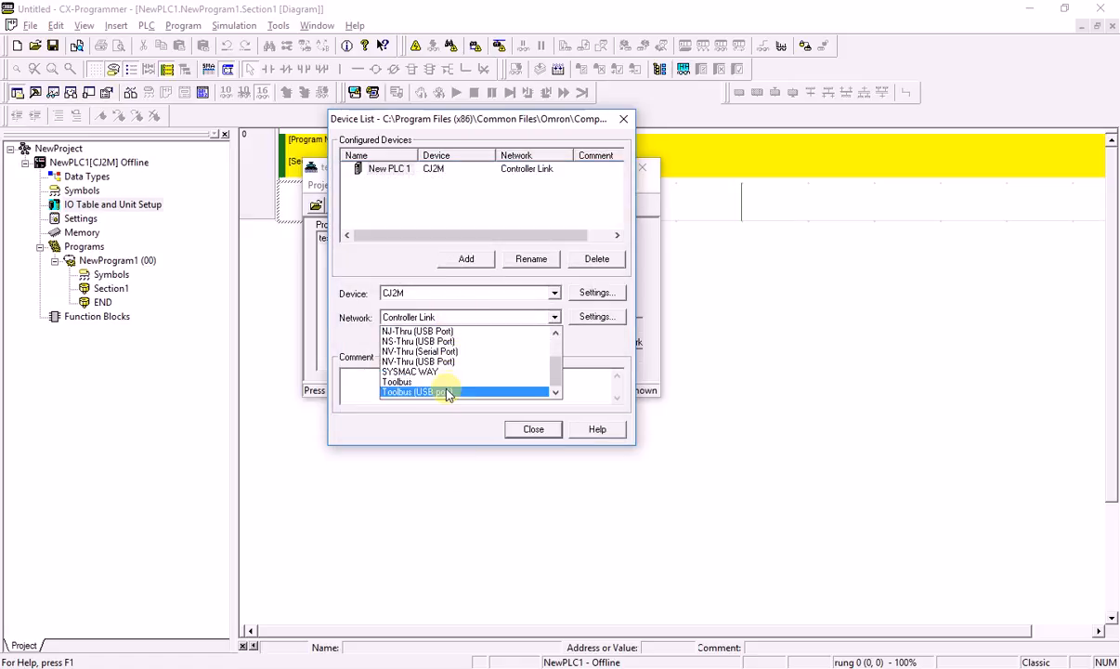
left_click(447, 394)
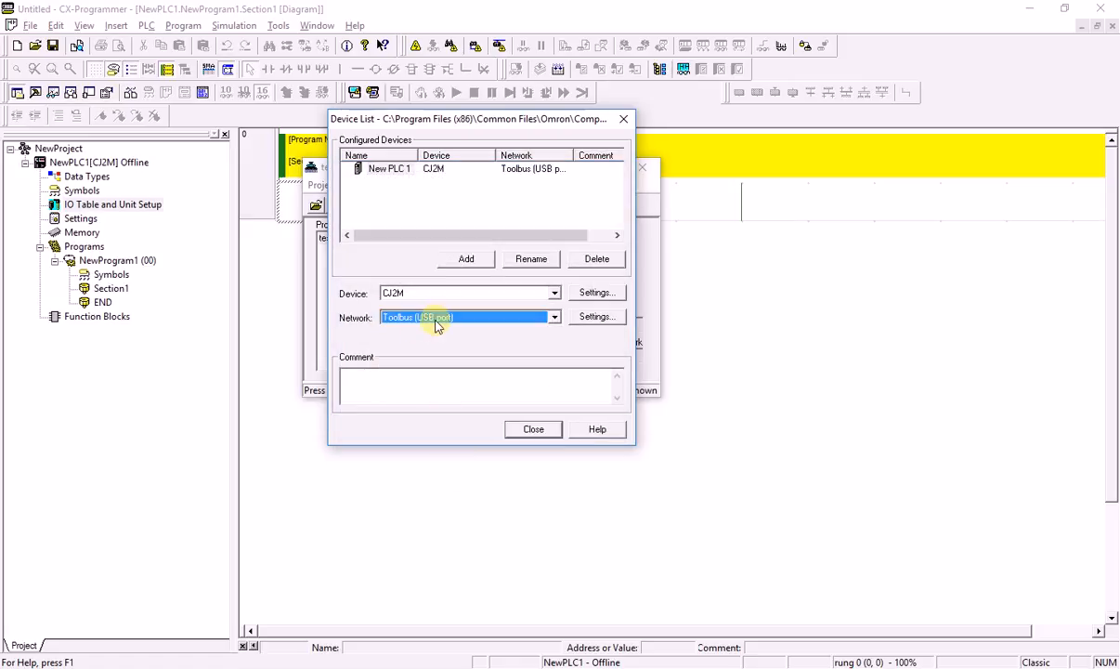
left_click(511, 428)
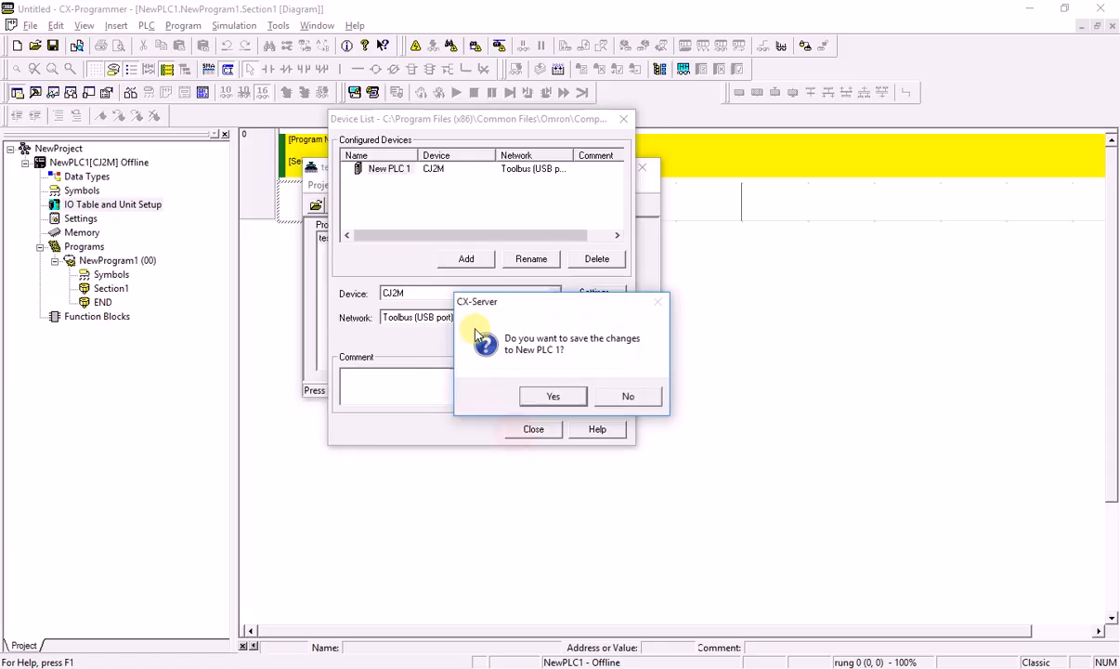
left_click(553, 397)
Connect to New PLC 1 and open its FINS local routing table.
left_click(352, 251)
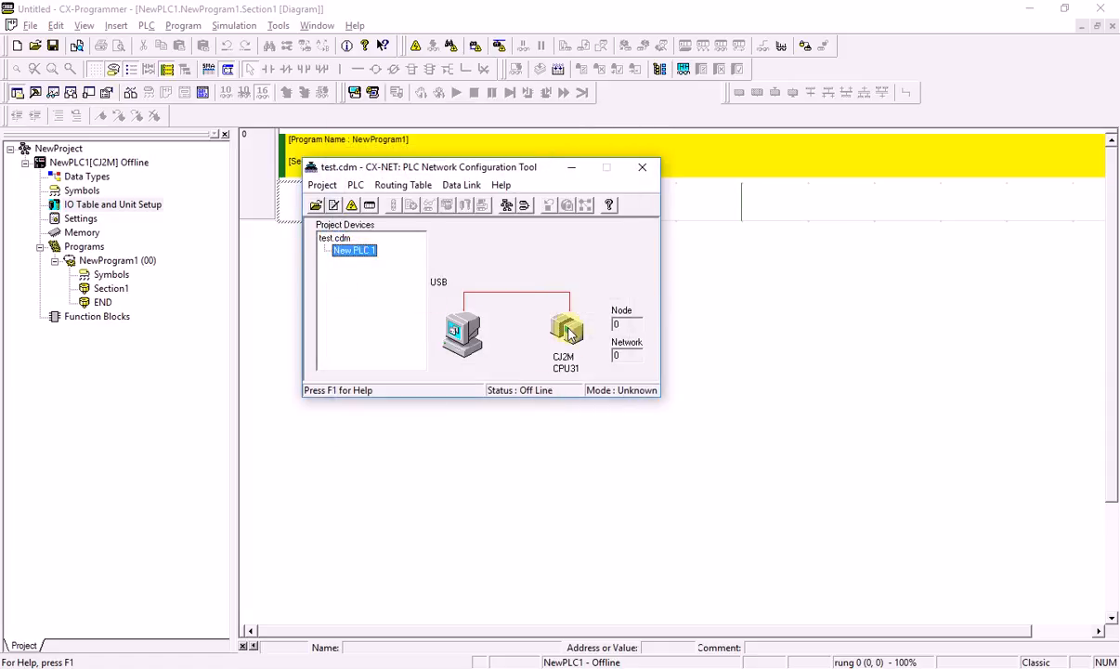
left_click(352, 205)
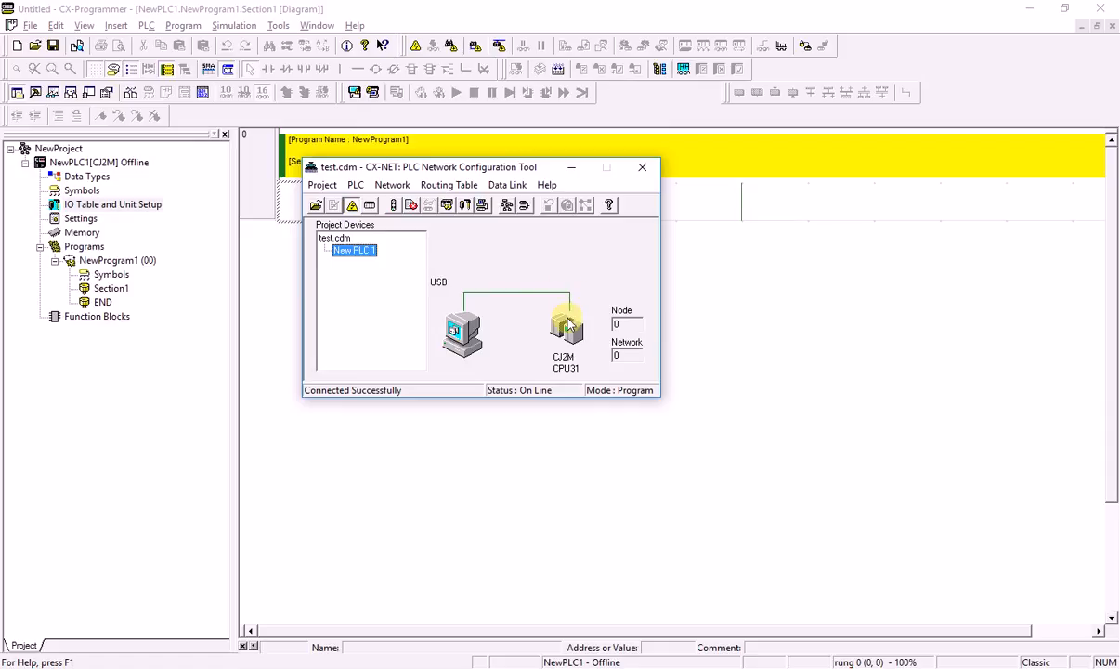
left_click(505, 208)
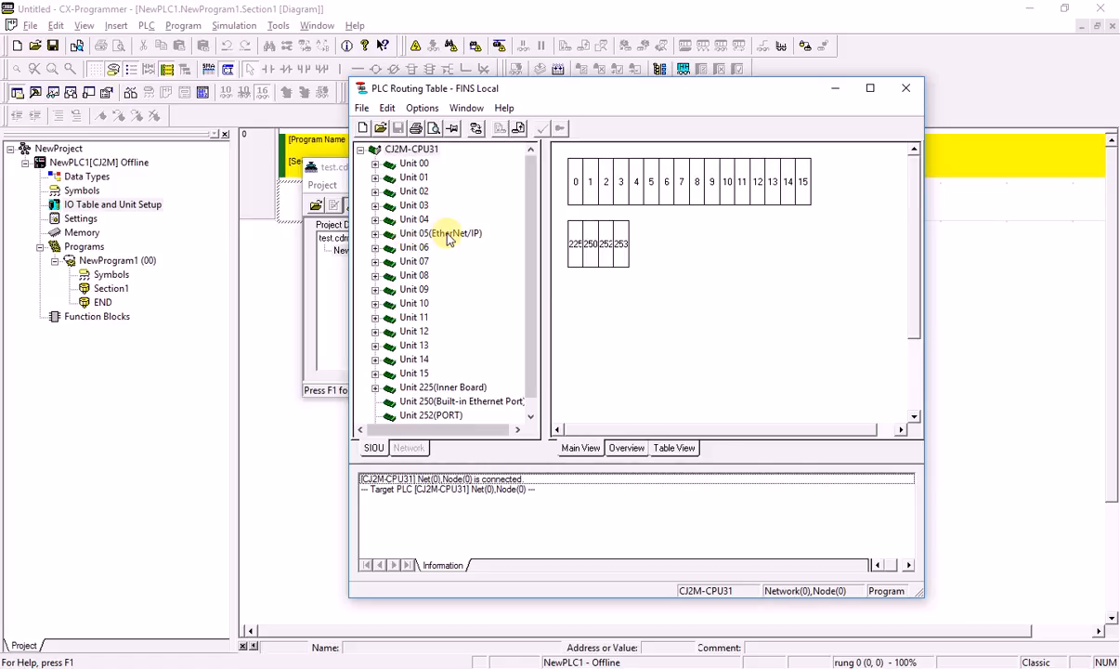
Assign local network number 2 to unit 5, the EtherNet/IP port, in the routing table.
right_click(651, 193)
left_click(670, 206)
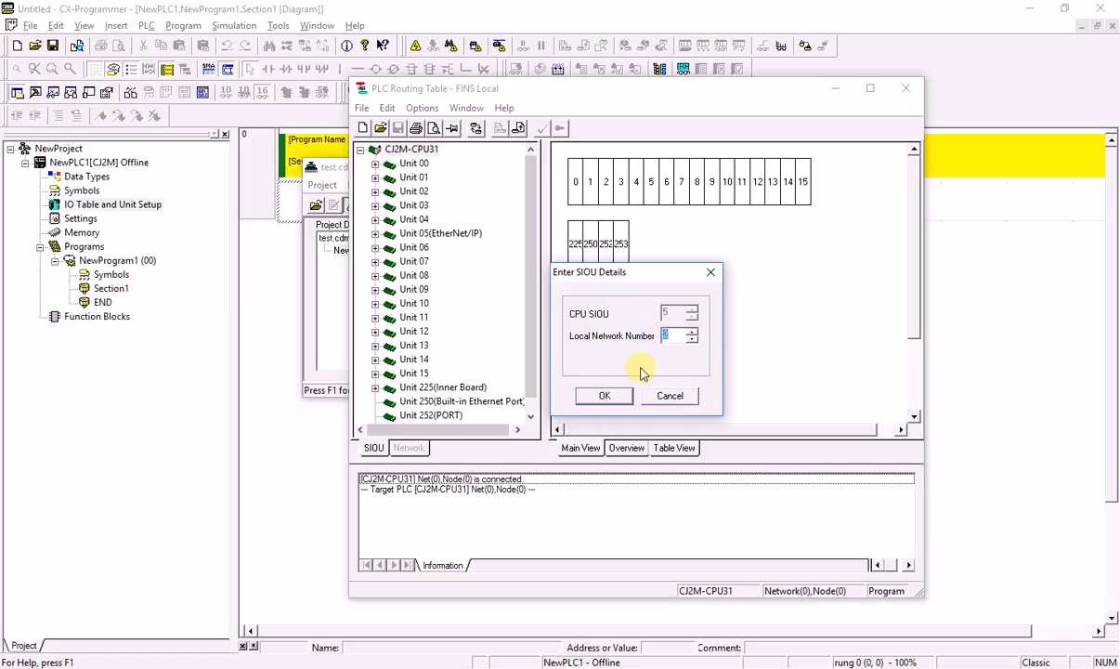
left_click(605, 395)
left_click(608, 393)
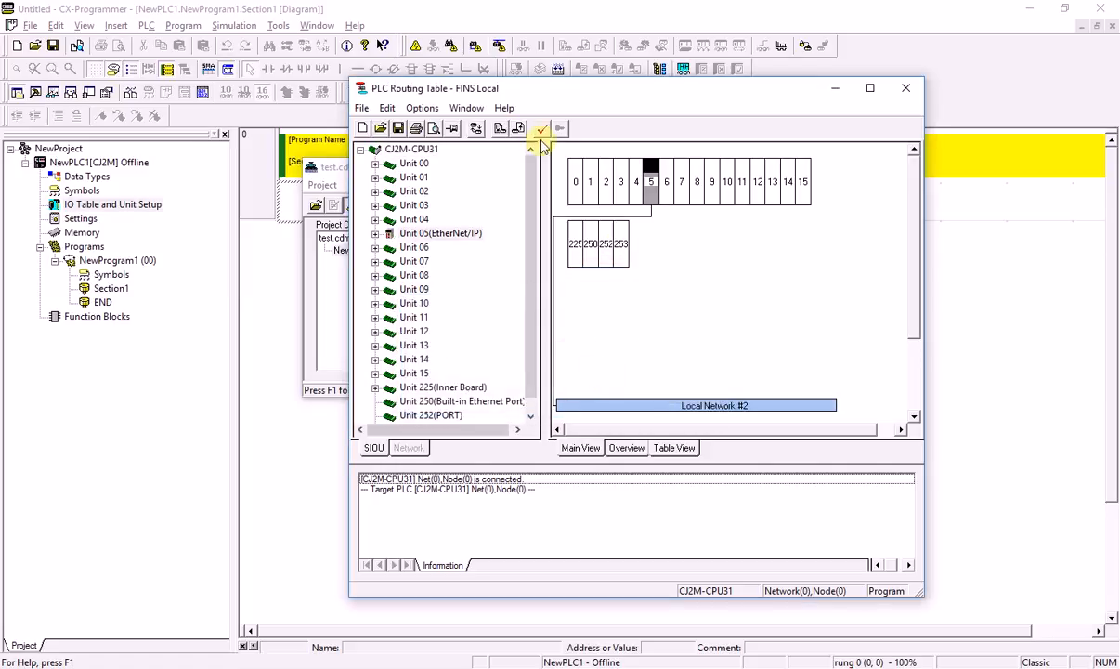
Download the FINS local routing table to the CJ2M.
left_click(499, 130)
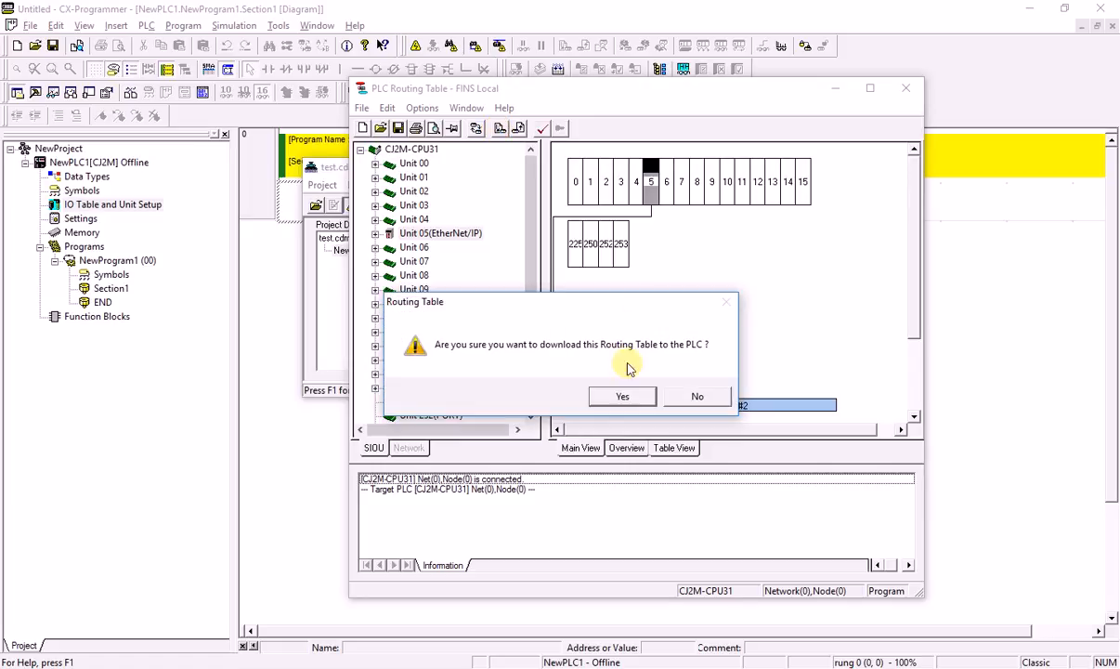
left_click(621, 393)
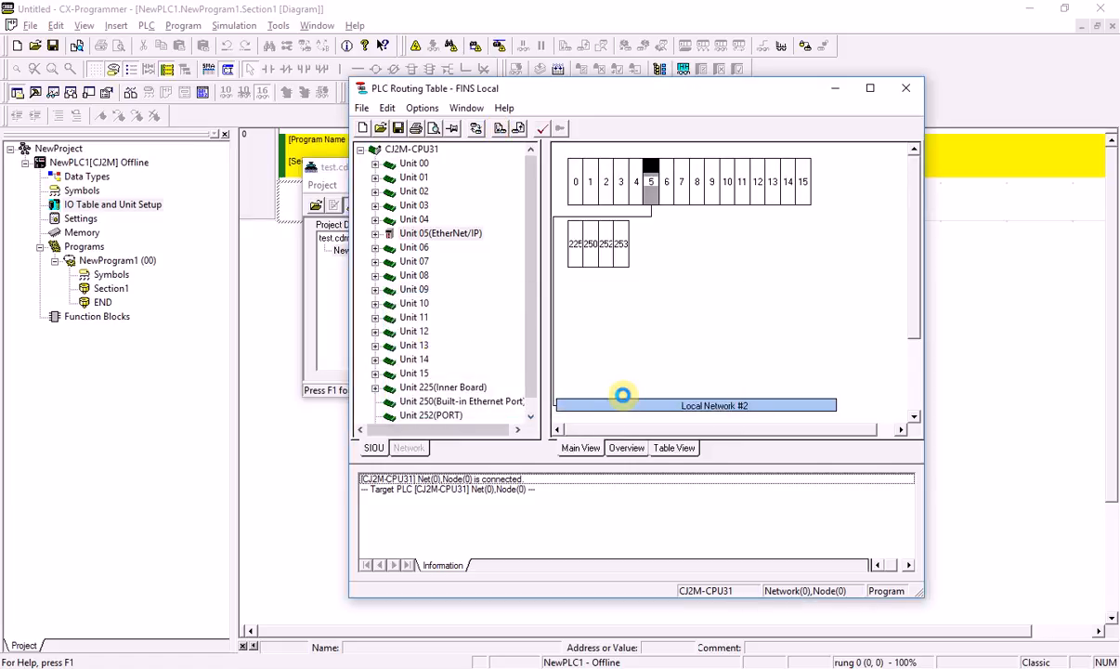
left_click(663, 393)
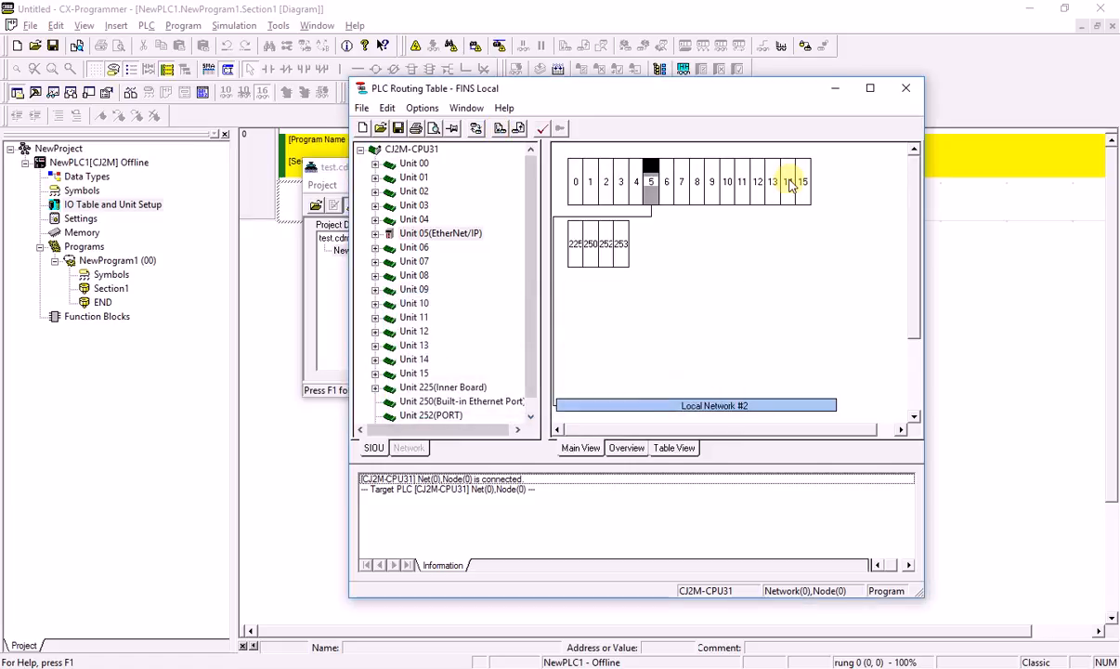
Close the routing table and disconnect the network configuration tool from the CJ2M.
left_click(906, 89)
left_click(574, 398)
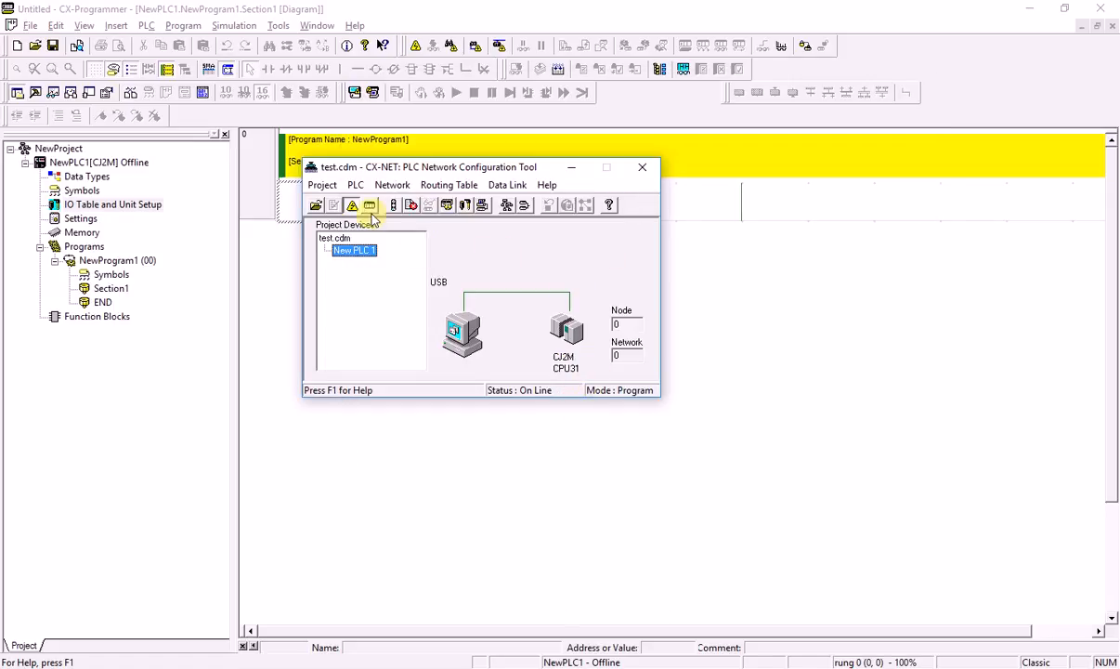
left_click(350, 206)
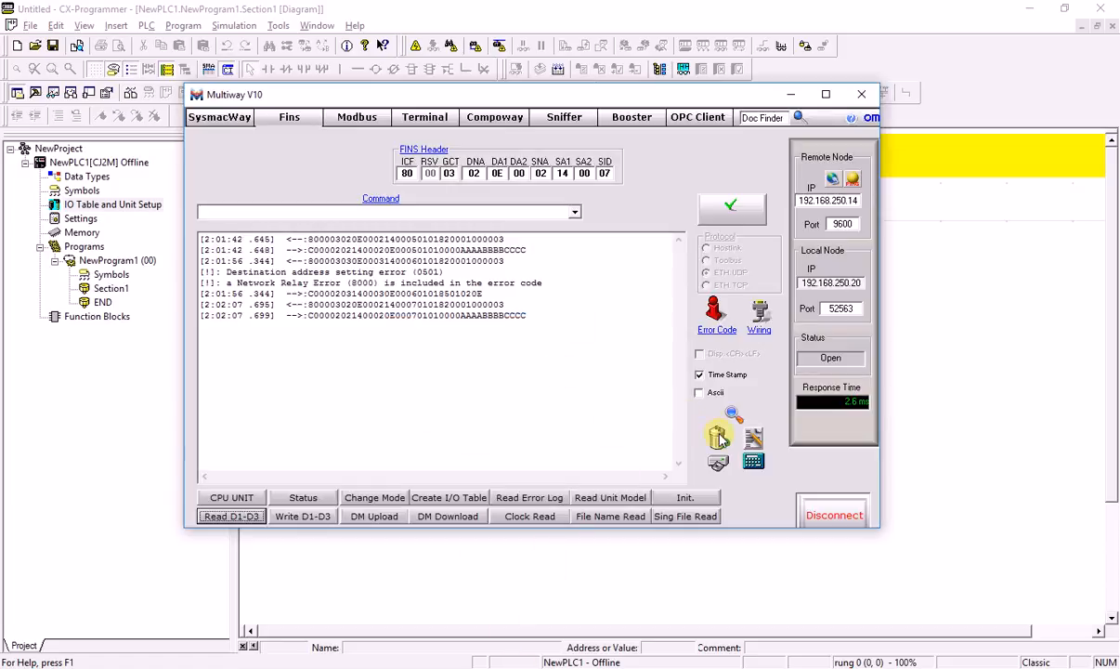
Clear the log, reconnect to remote node 192.168.250.6 with its FINS header updated, and read D1-D3.
left_click(720, 438)
left_click(807, 511)
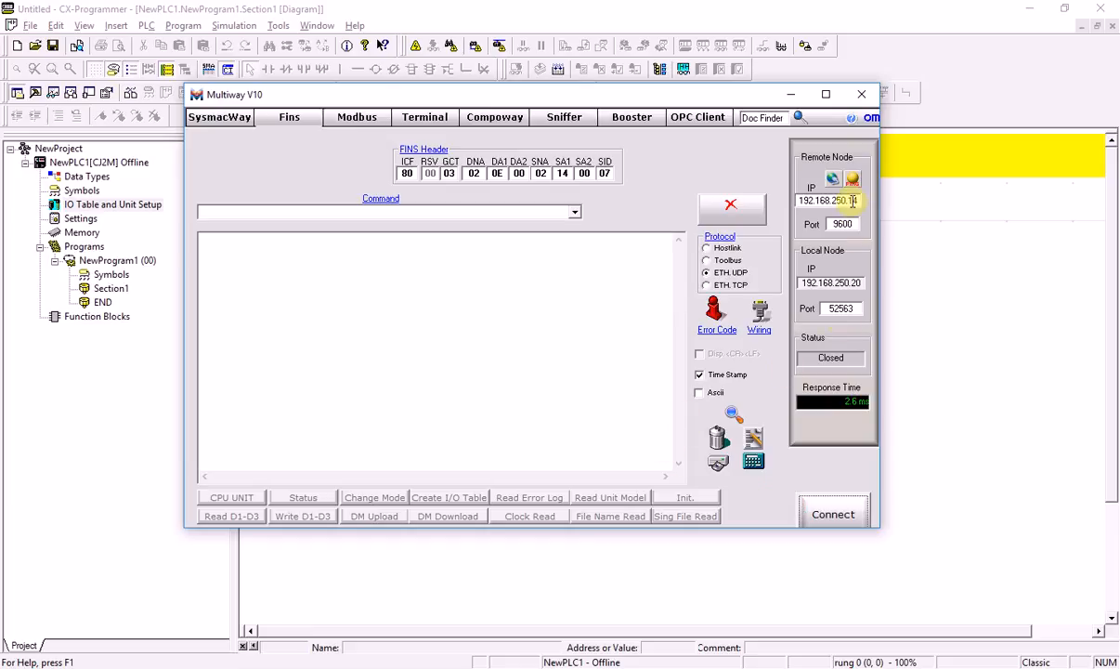
left_click_drag(848, 199, 869, 202)
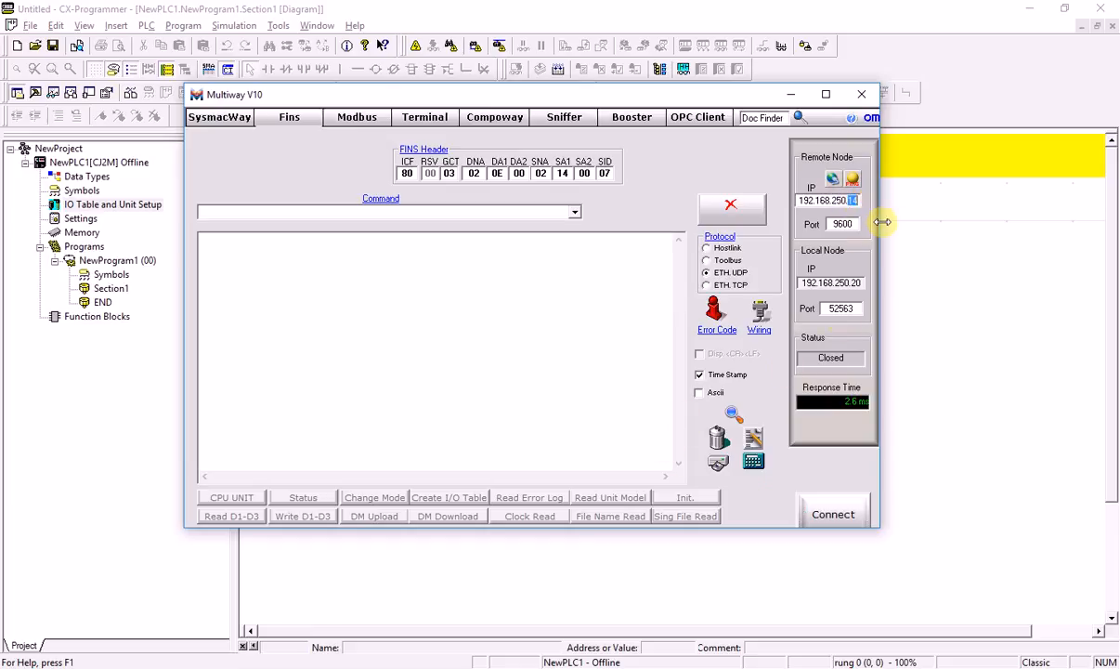
type("6")
left_click(854, 182)
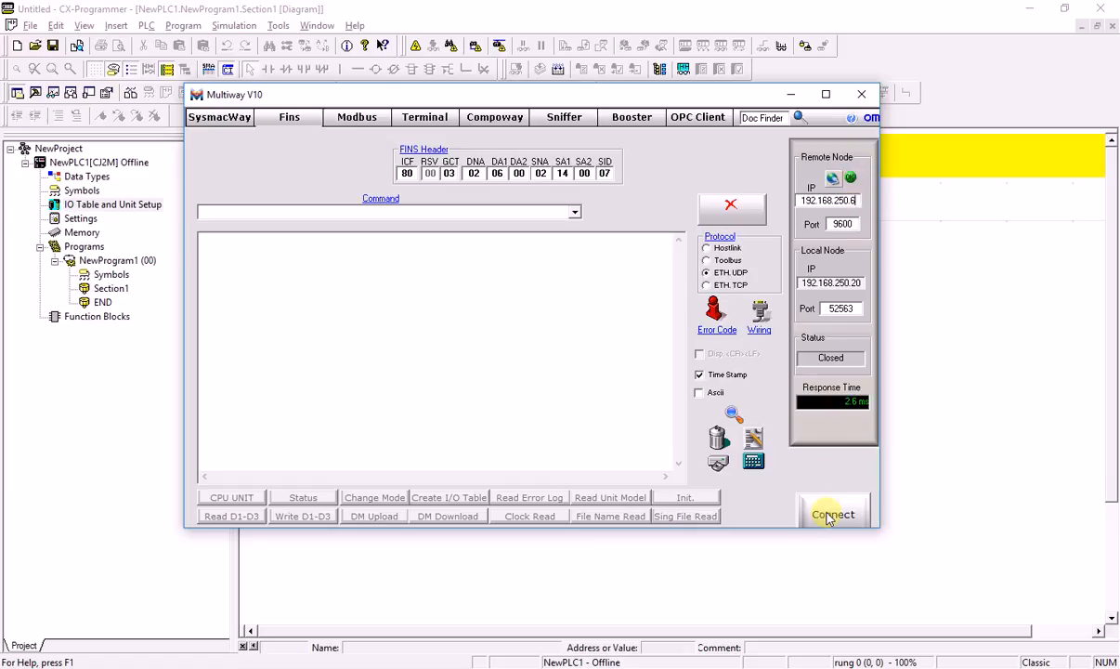
left_click(833, 514)
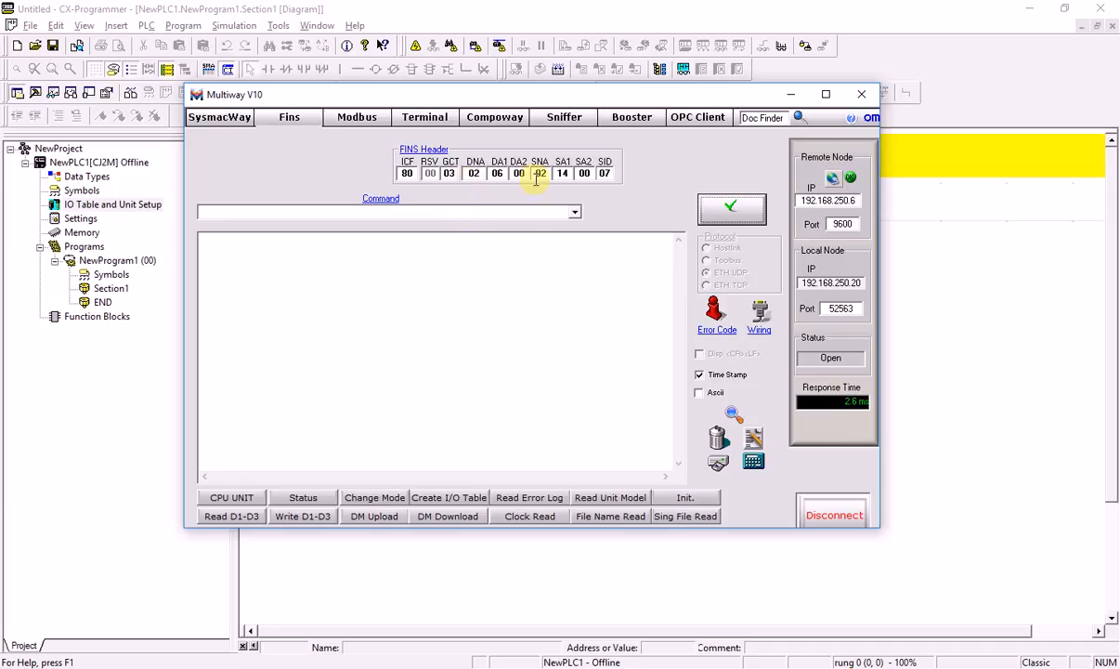
left_click(216, 514)
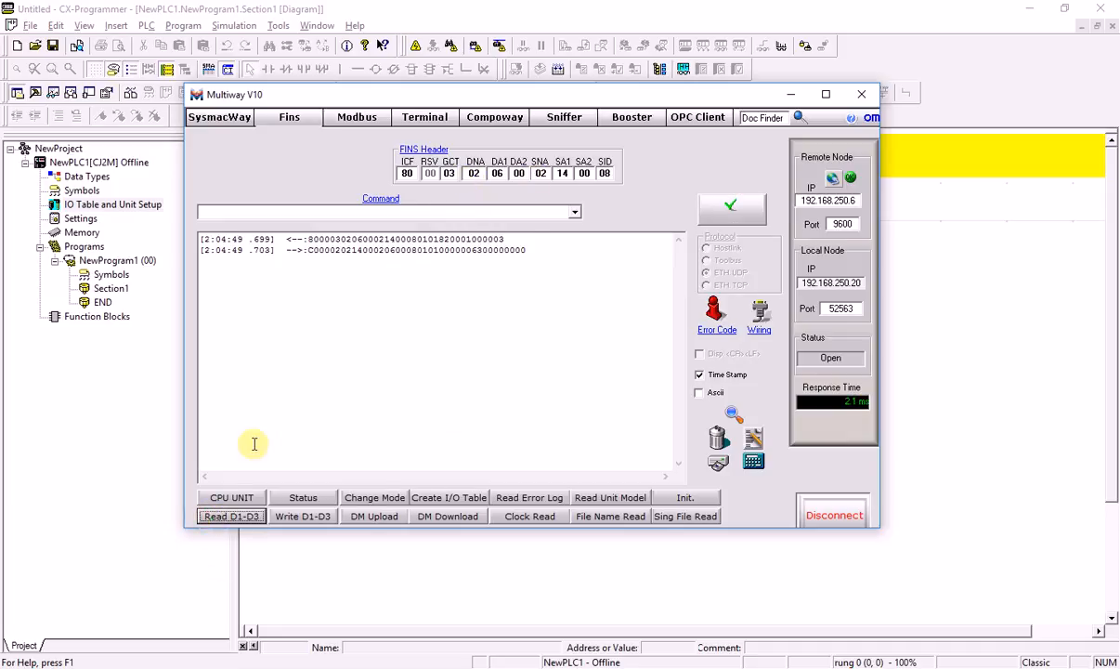
Set the FINS destination and source network addresses, DNA and SNA, to 14 and try reading D1-D3.
left_click(470, 174)
double_click(471, 175)
type("14")
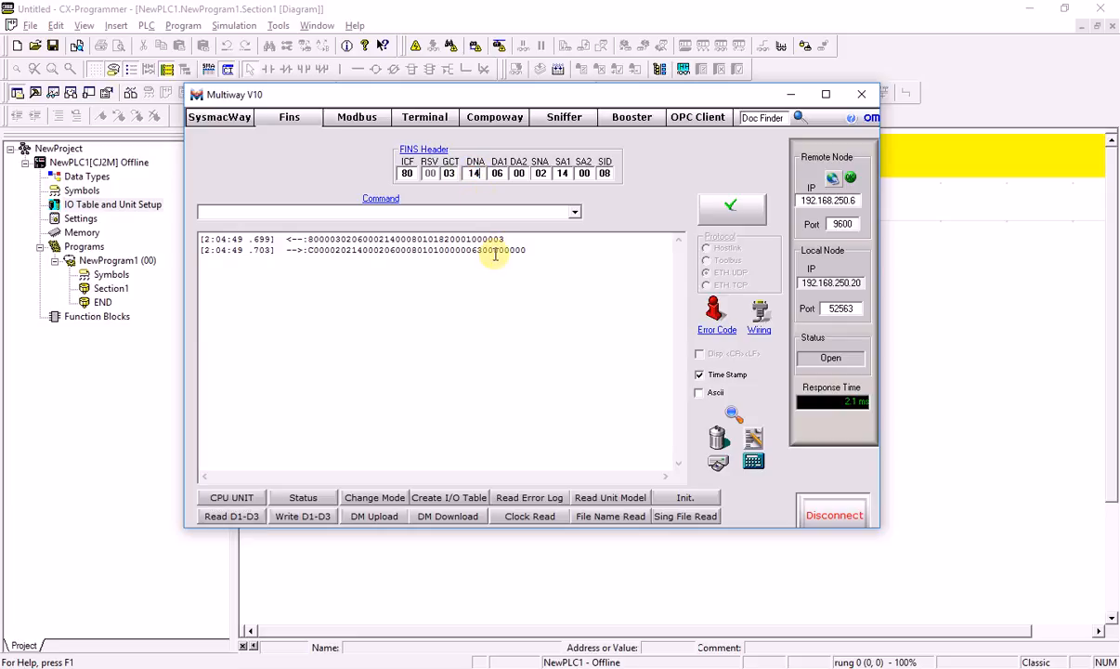
double_click(541, 174)
type("14")
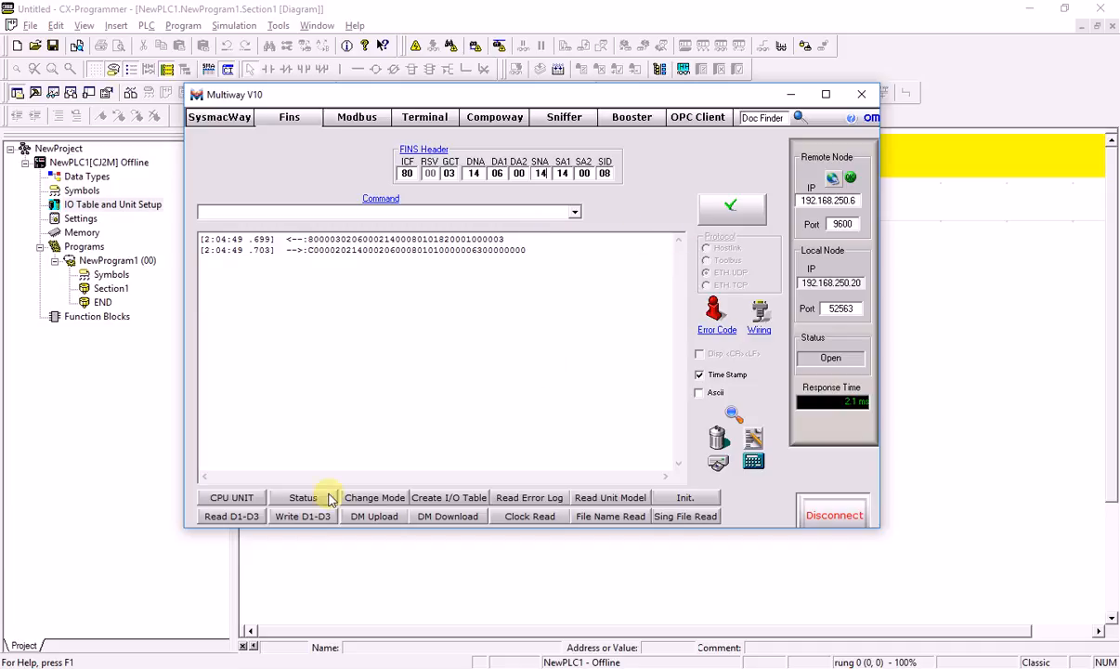
left_click(249, 517)
left_click_drag(305, 294, 510, 295)
Set DNA and SNA in the FINS header to 02 and read D1-D3 again.
double_click(473, 174)
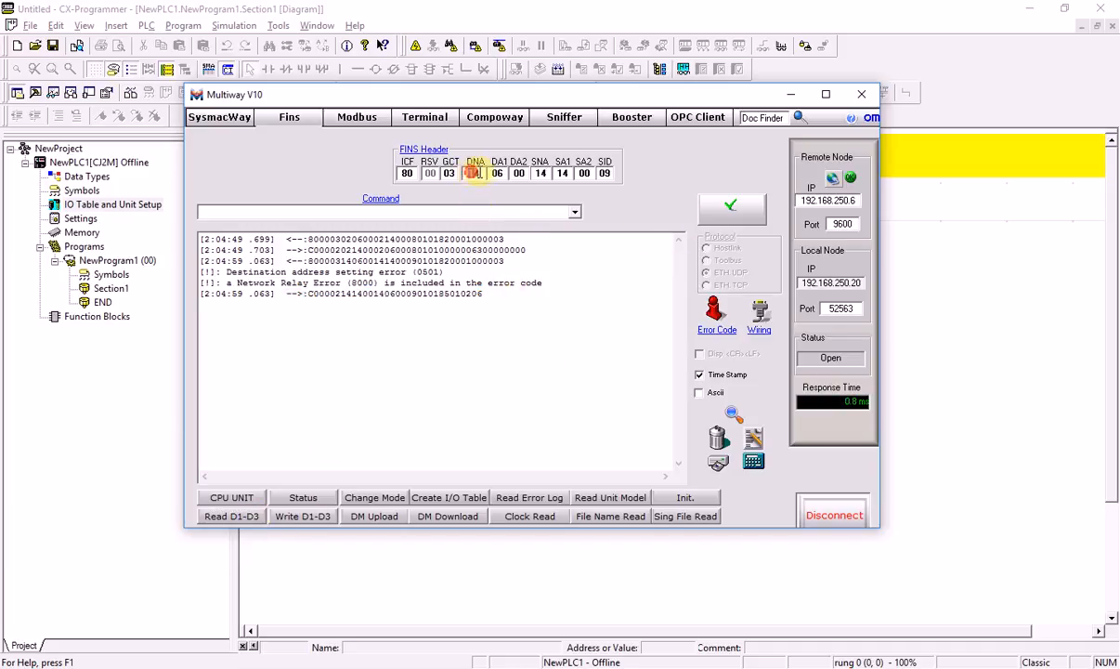
type("02")
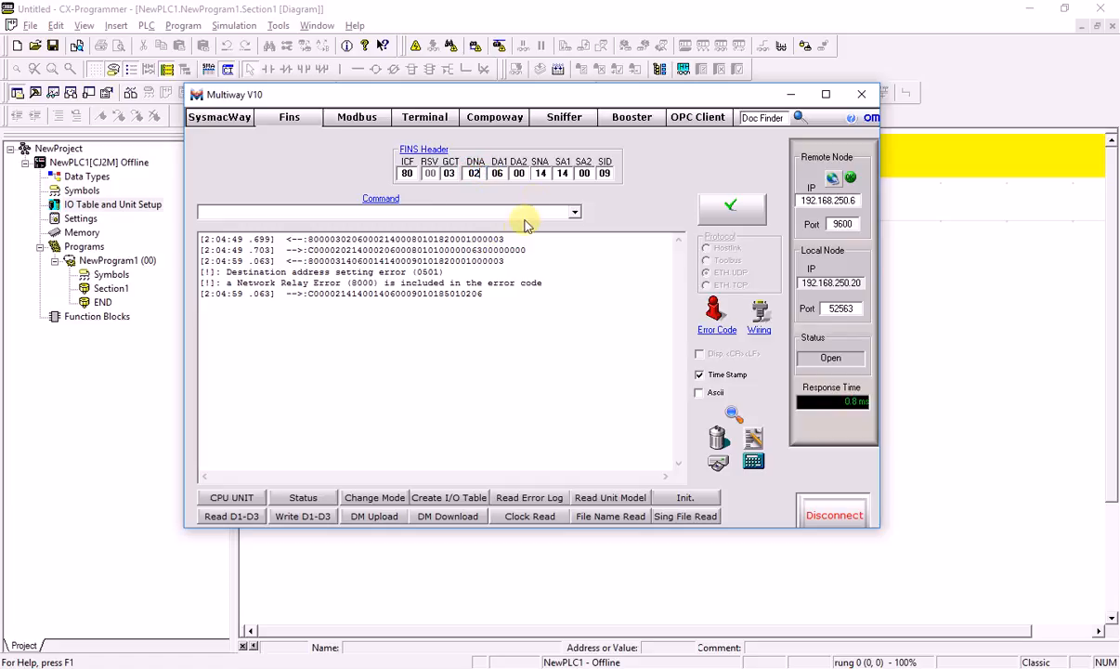
double_click(539, 174)
type("02")
left_click(232, 520)
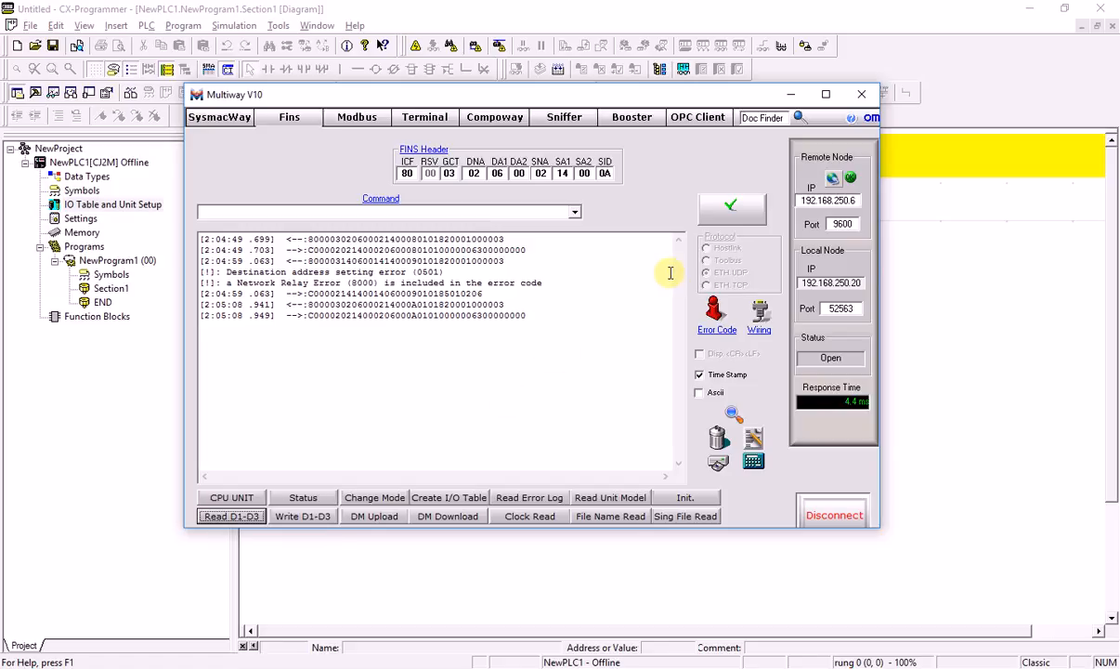
Close Multiway and the PLC network configuration tool, choosing to save the updated project under a different name.
left_click(861, 94)
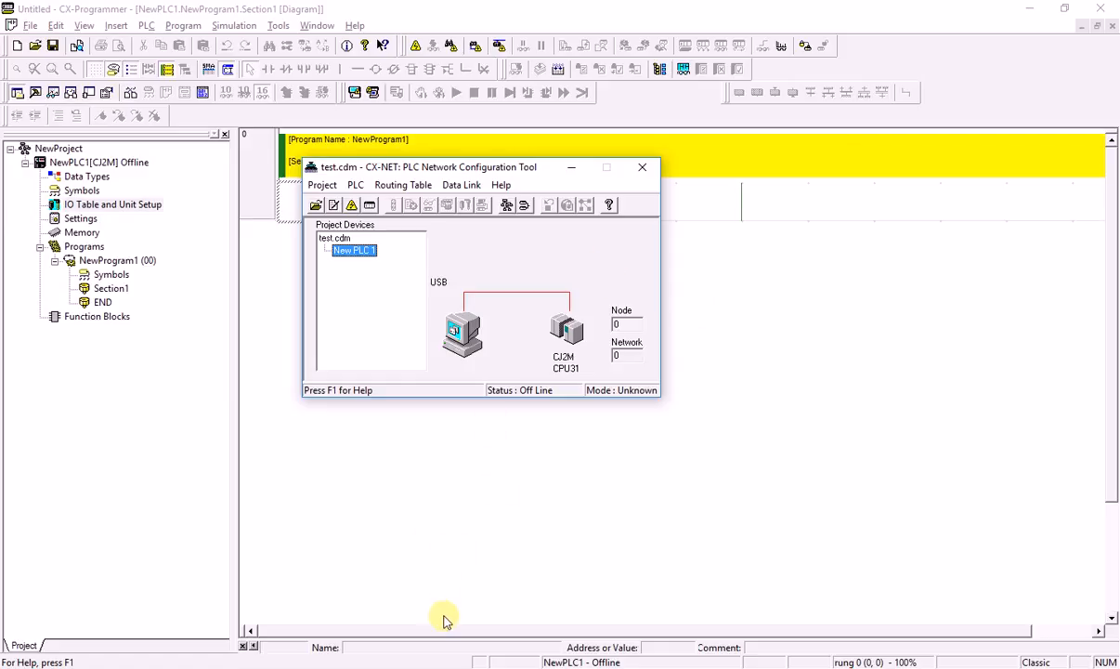
left_click(642, 167)
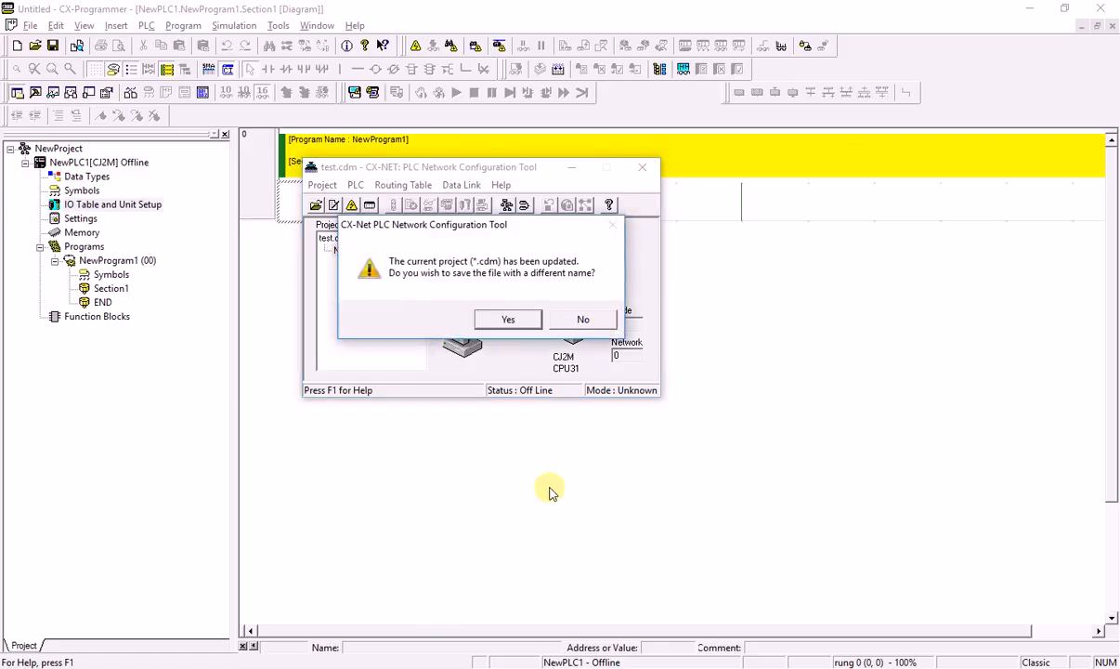
left_click(511, 318)
left_click(632, 183)
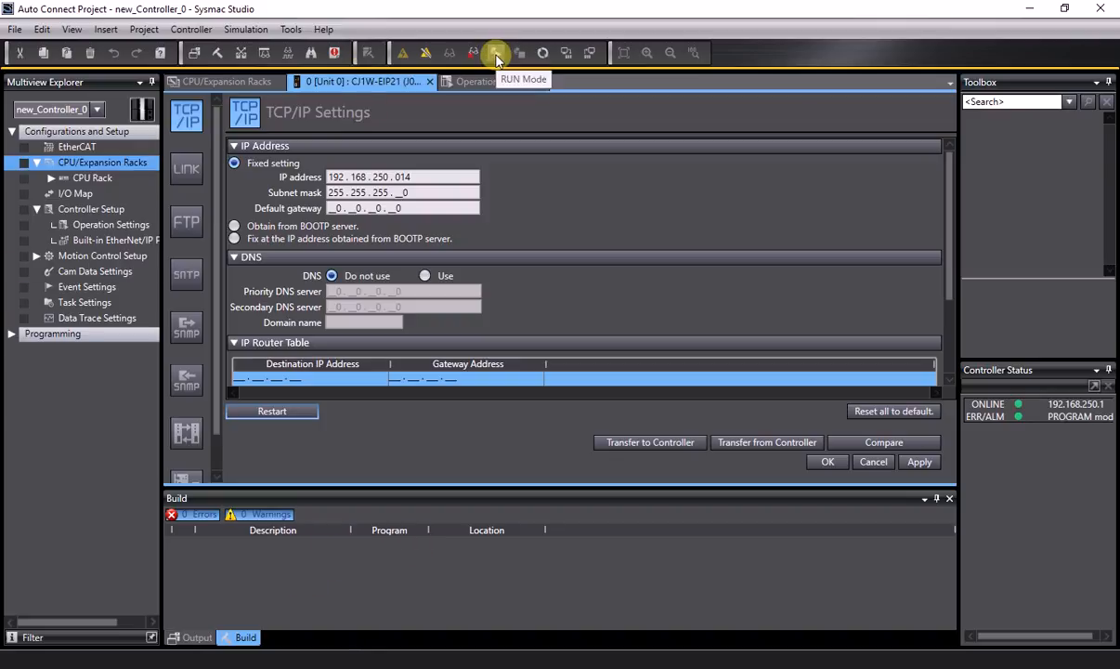
Switch to Sysmac Studio, take the controller offline and open Section0 of Program0 for editing.
left_click(428, 53)
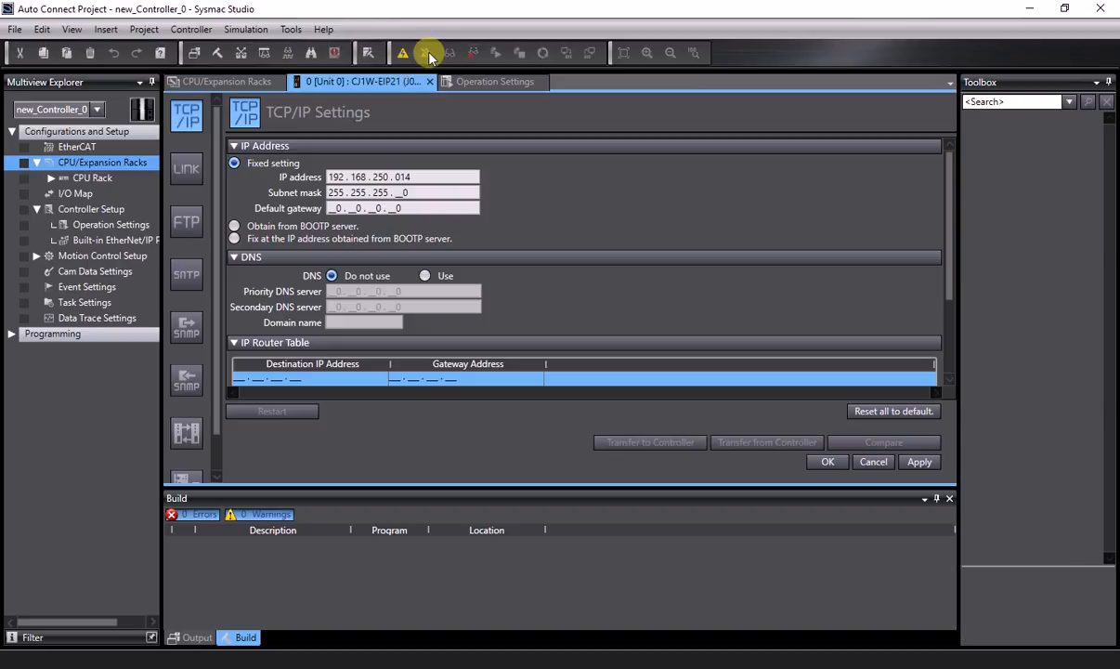
left_click(13, 335)
left_click(34, 354)
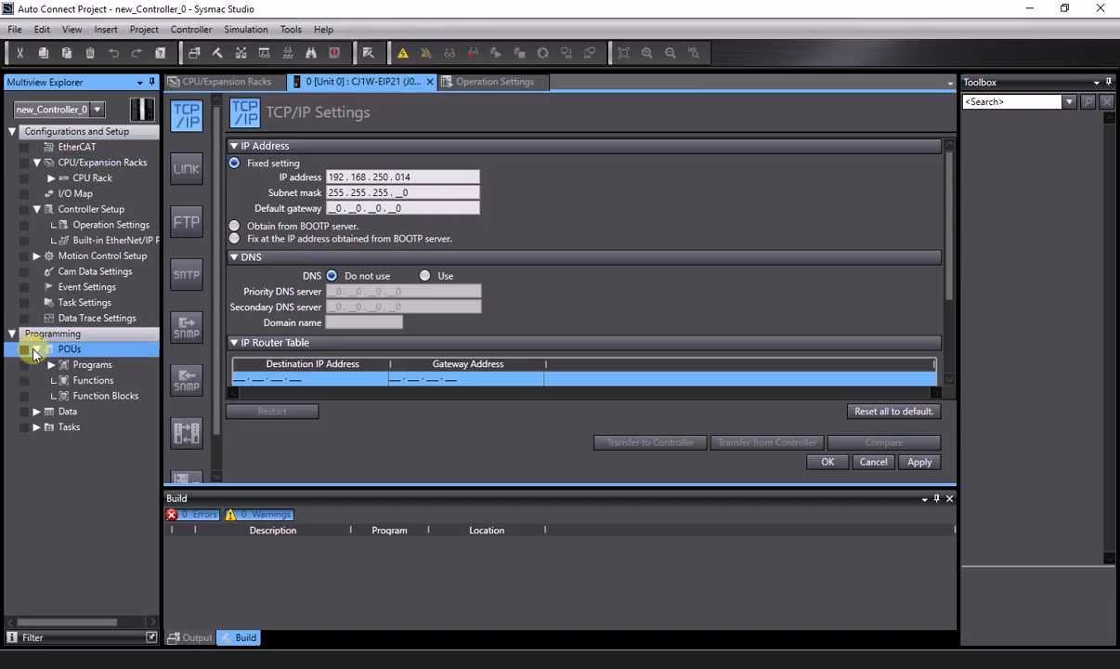
left_click(51, 364)
left_click(66, 380)
left_click(92, 396)
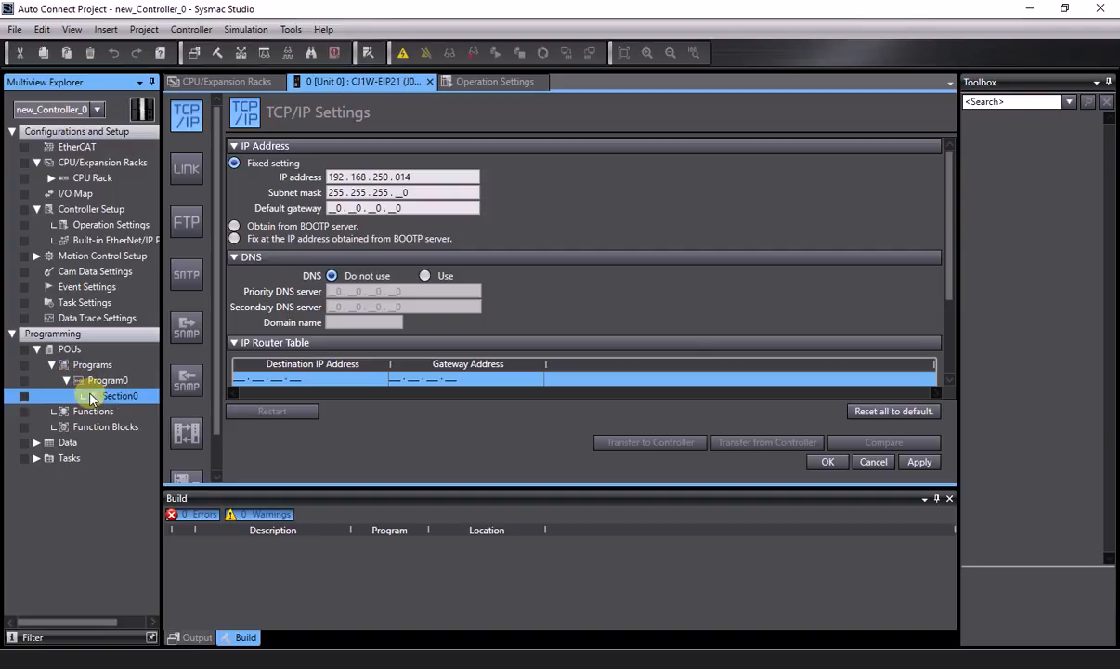
double_click(92, 396)
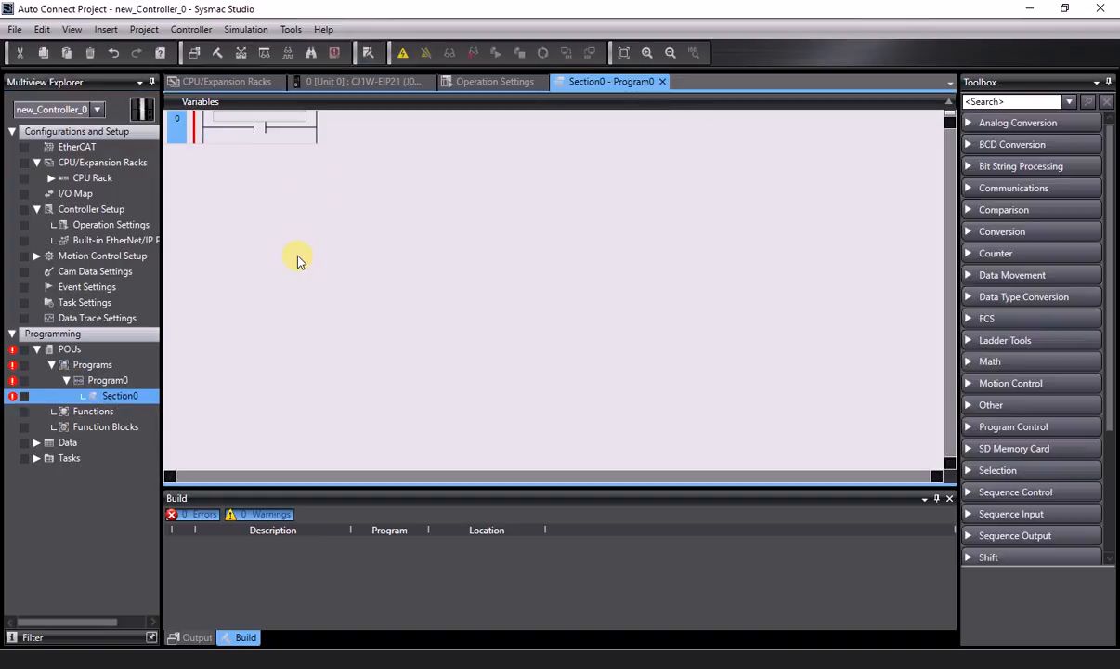
Name the input contact in rung 0 "condition" and leave its comment empty.
type("cordition")
key("Return")
key("Return")
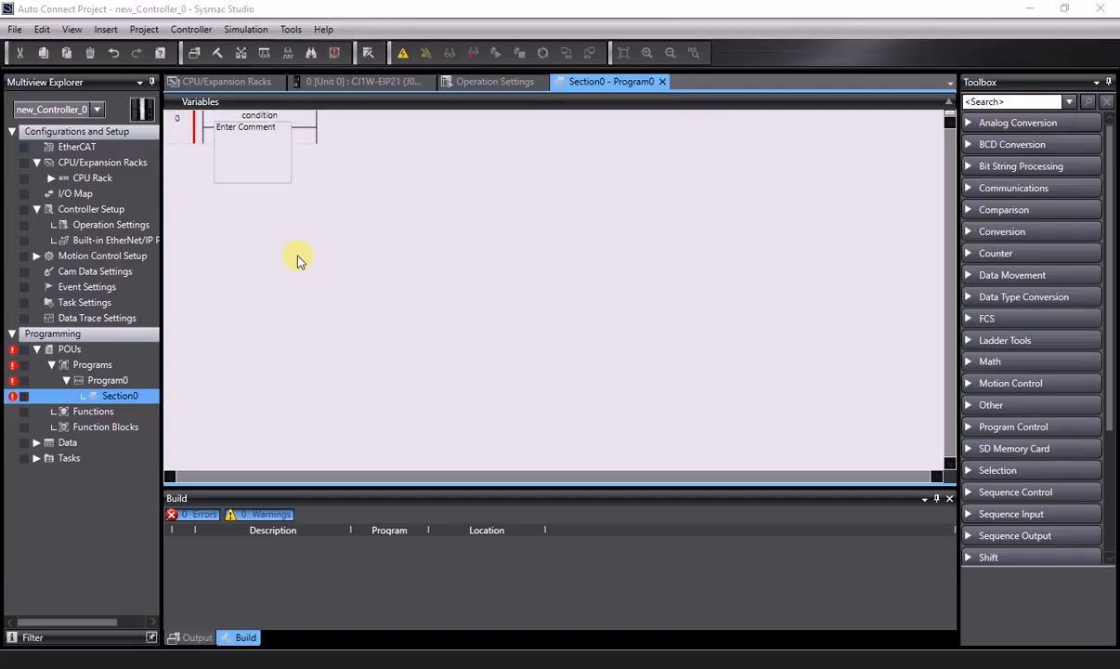
key("Return")
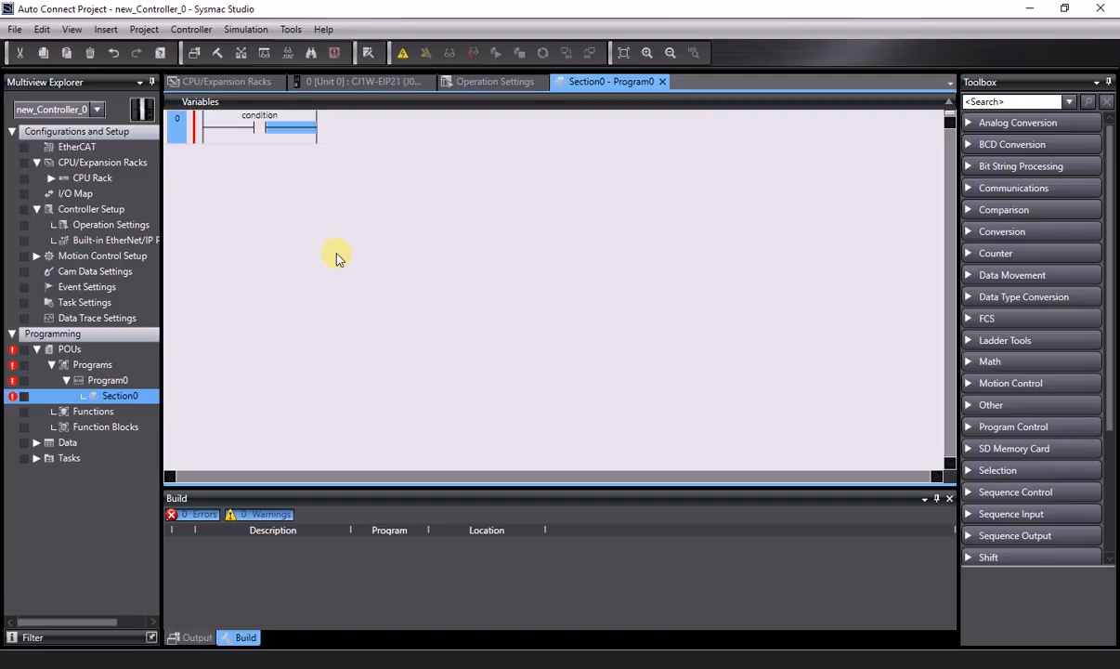
type("i")
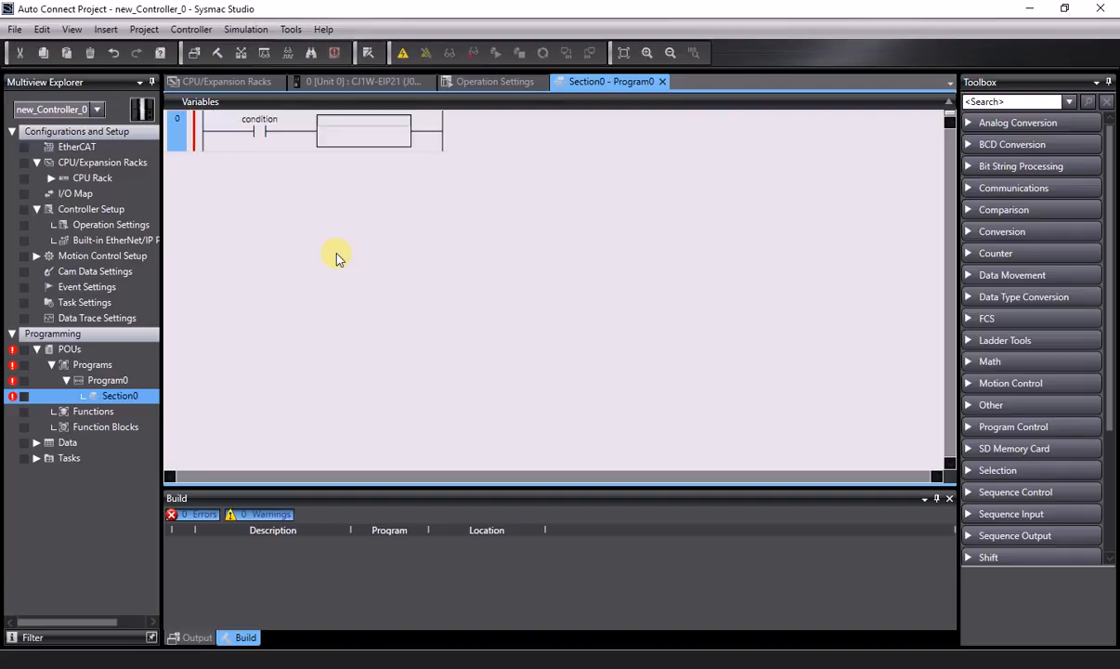
type("rcv")
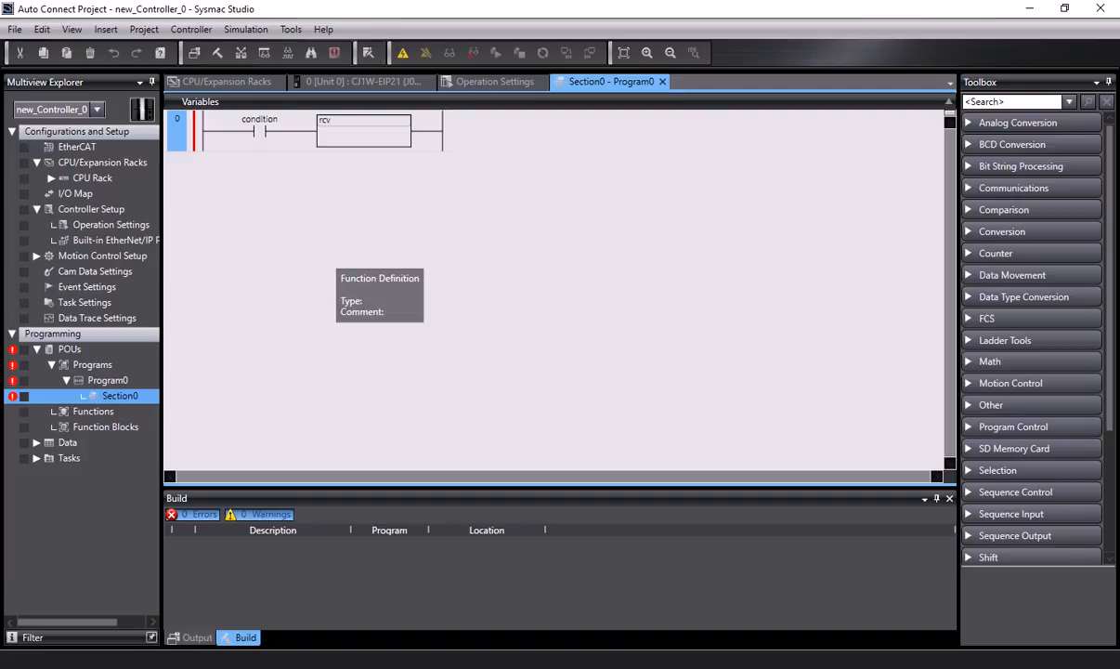
key("Return")
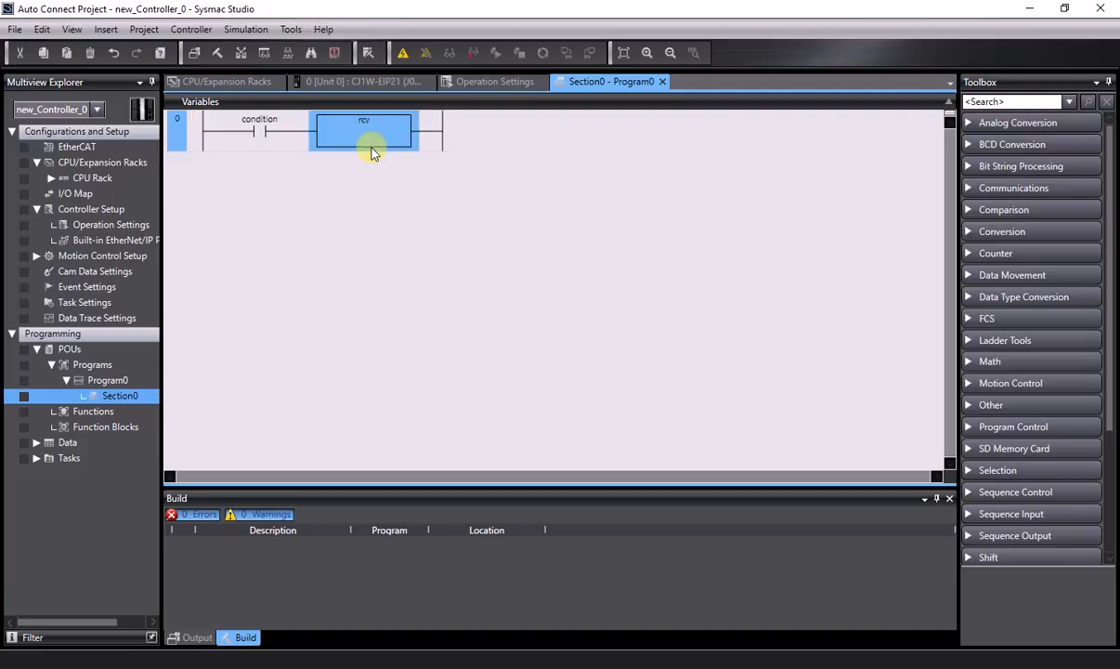
left_click(370, 119)
left_click(376, 143)
key("Delete")
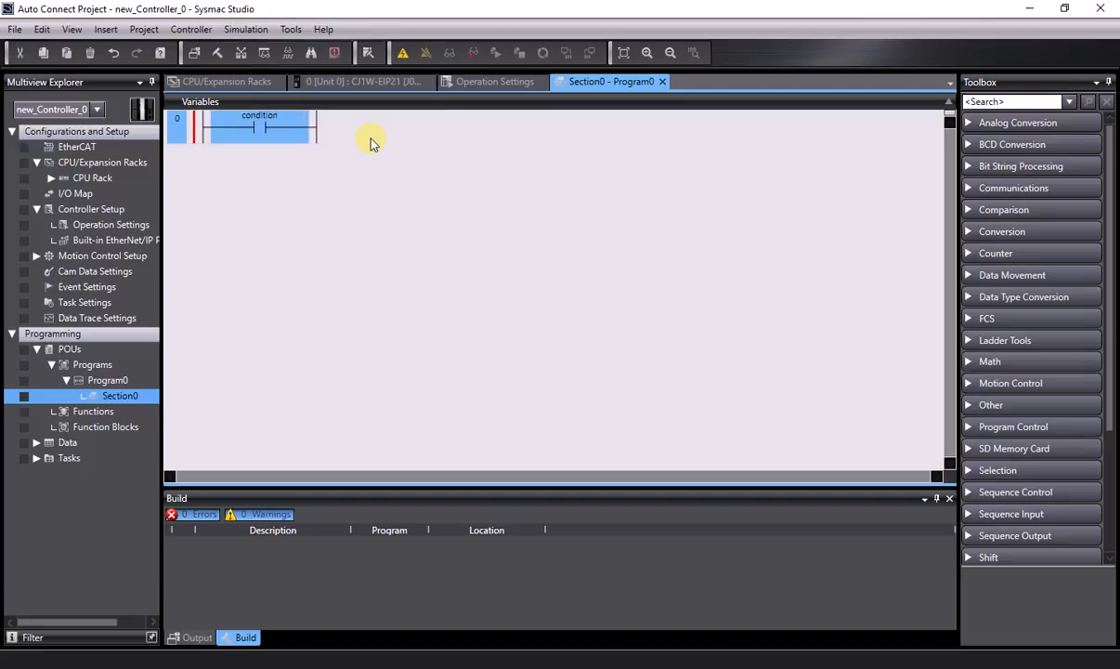
Insert an Rcv function block after the condition contact and name the instance CJ_lecture.
left_click(311, 153)
type("f")
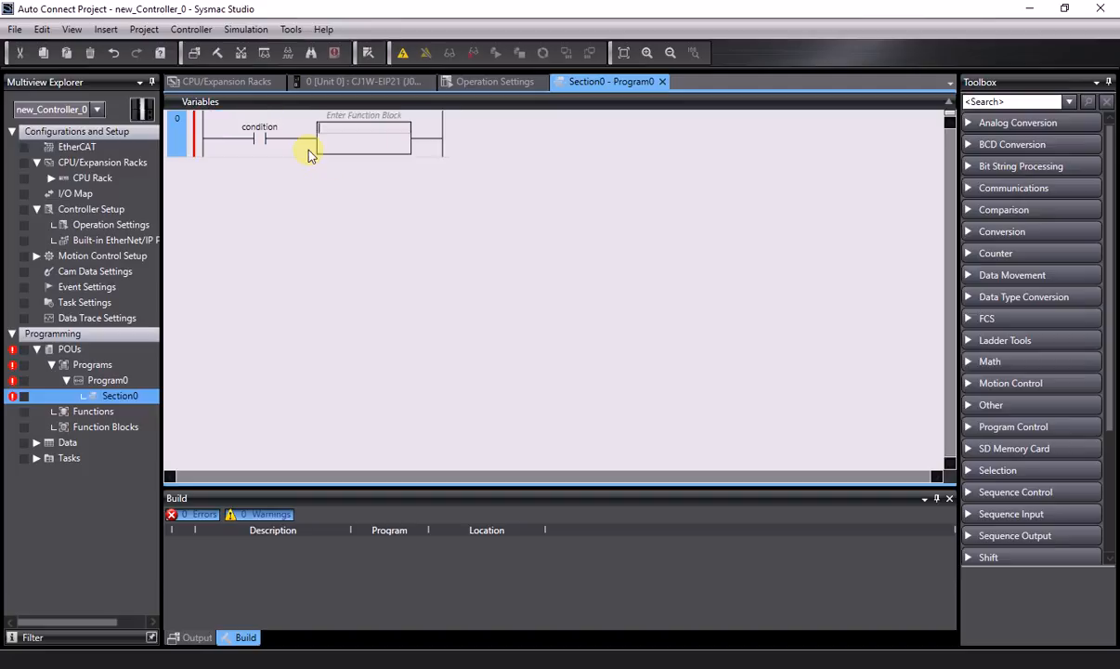
type("RCV")
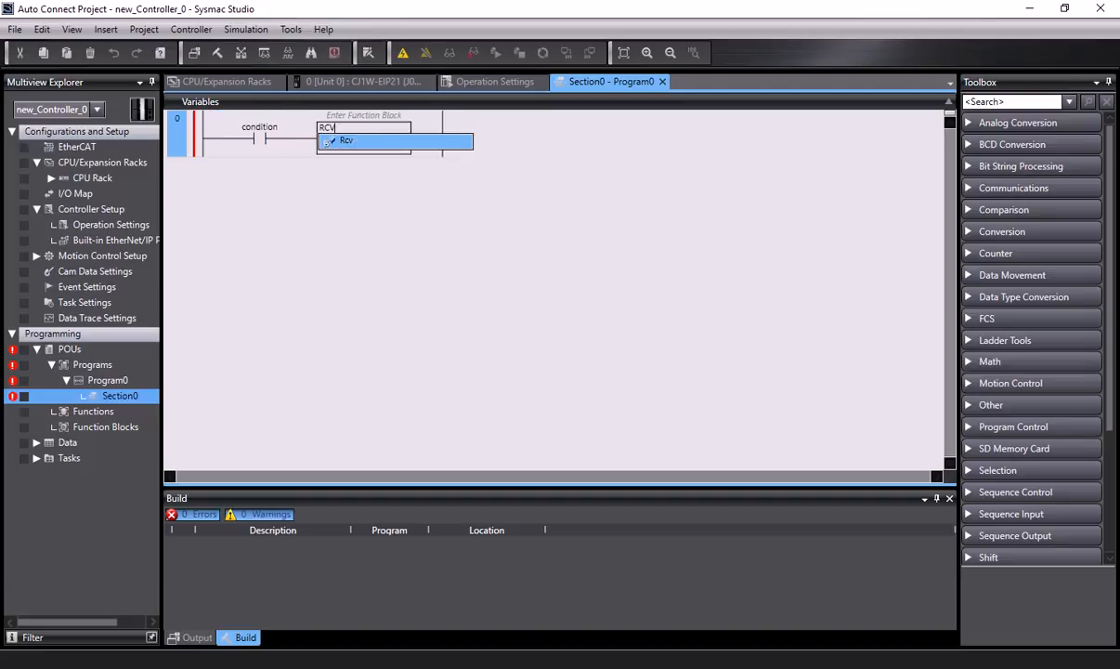
key("Return")
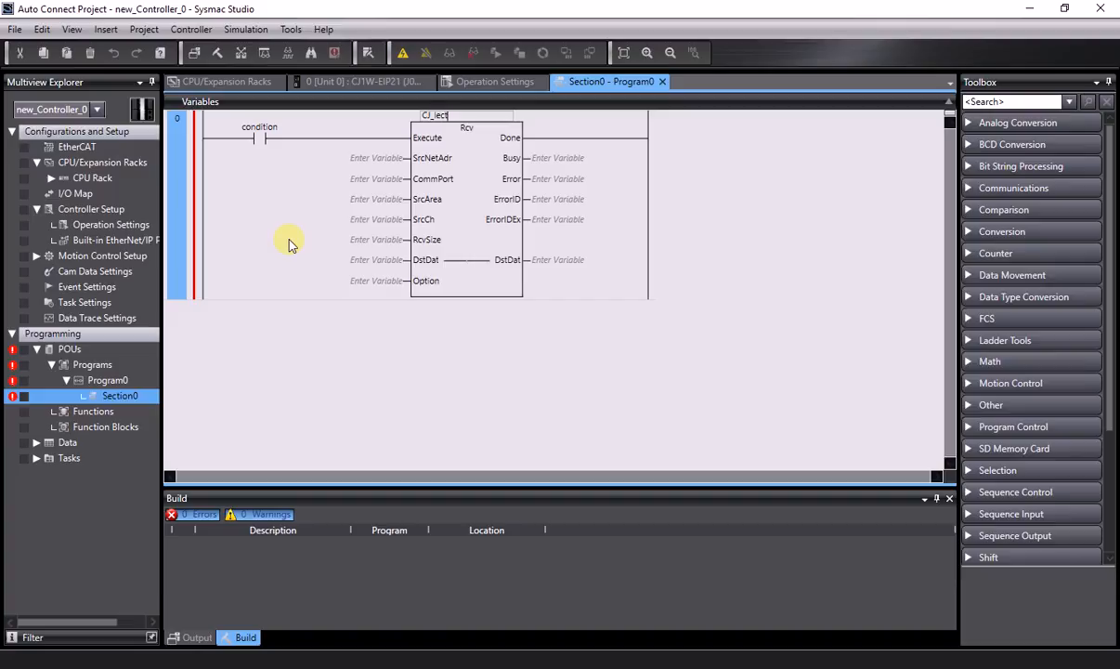
key("Return")
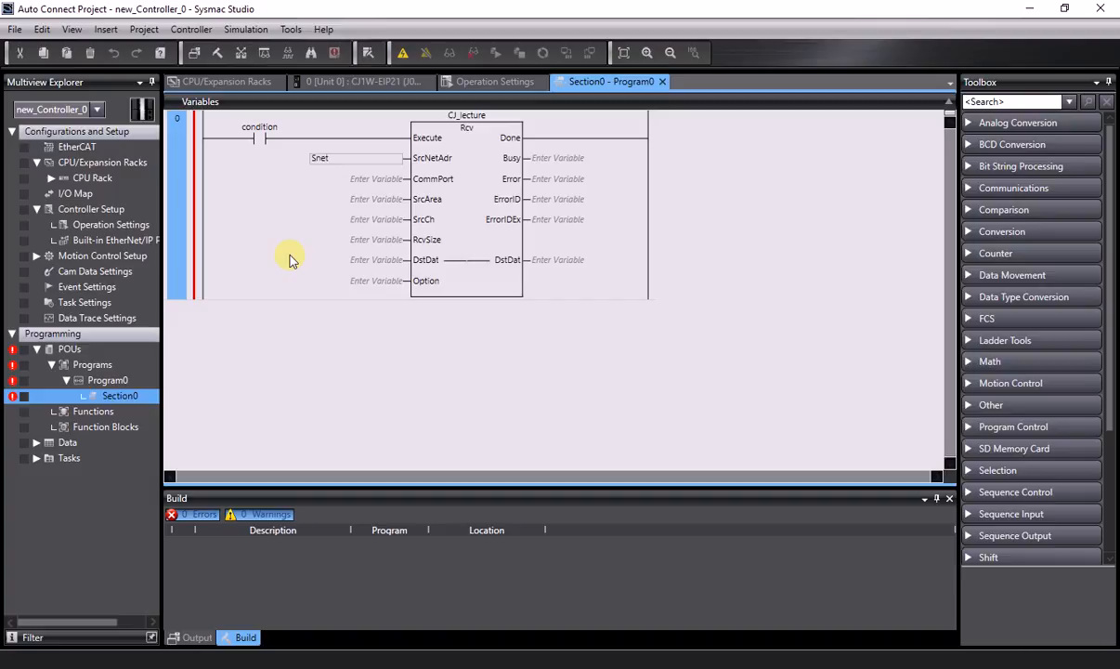
Assign the variables Snet to SrcNetAdr and CPort to CommPort on the Rcv block.
key("Return")
key("Return")
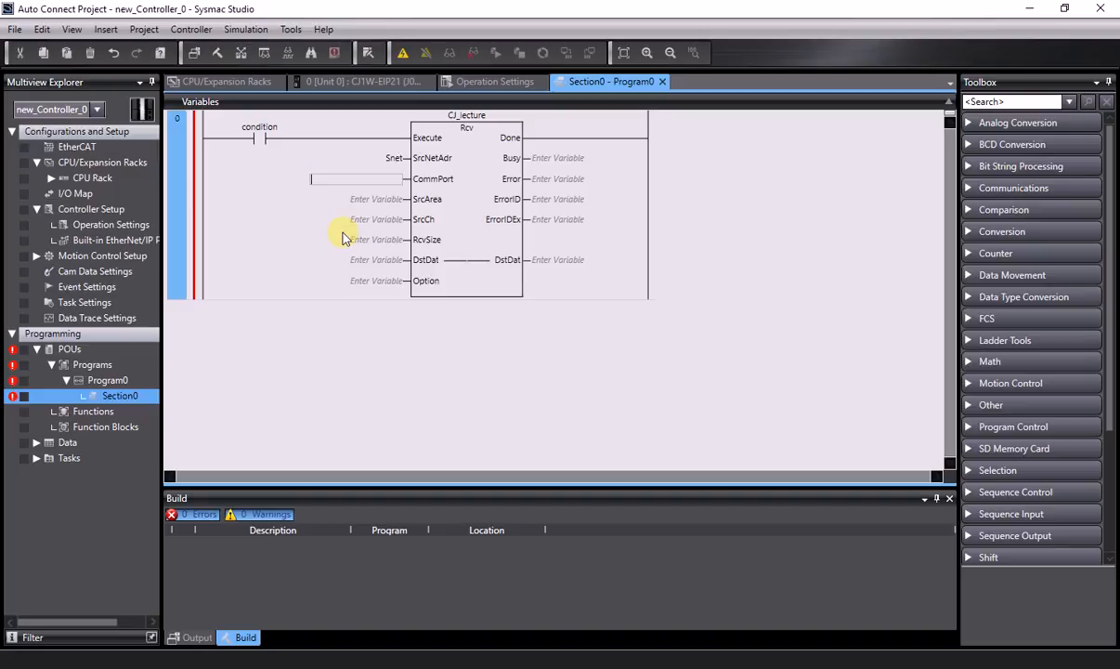
type("CPort")
key("Return")
key("Return")
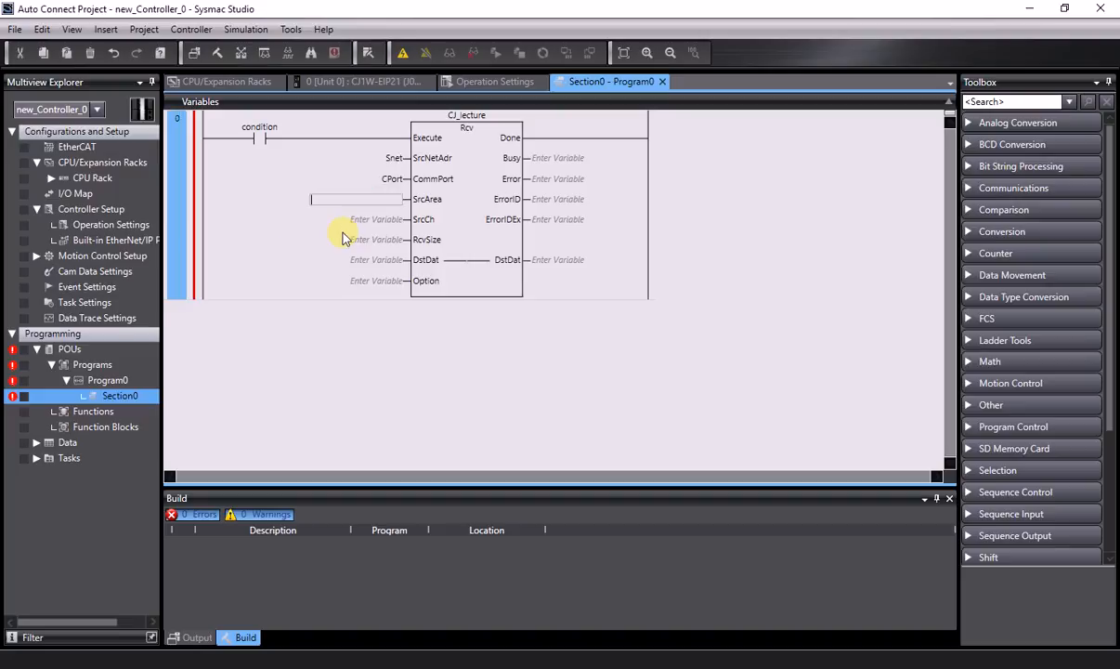
Assign the internal variable Sarea to SrcArea and the variable SChannel to SrcCh on the Rcv block.
type("Sarea")
key("Return")
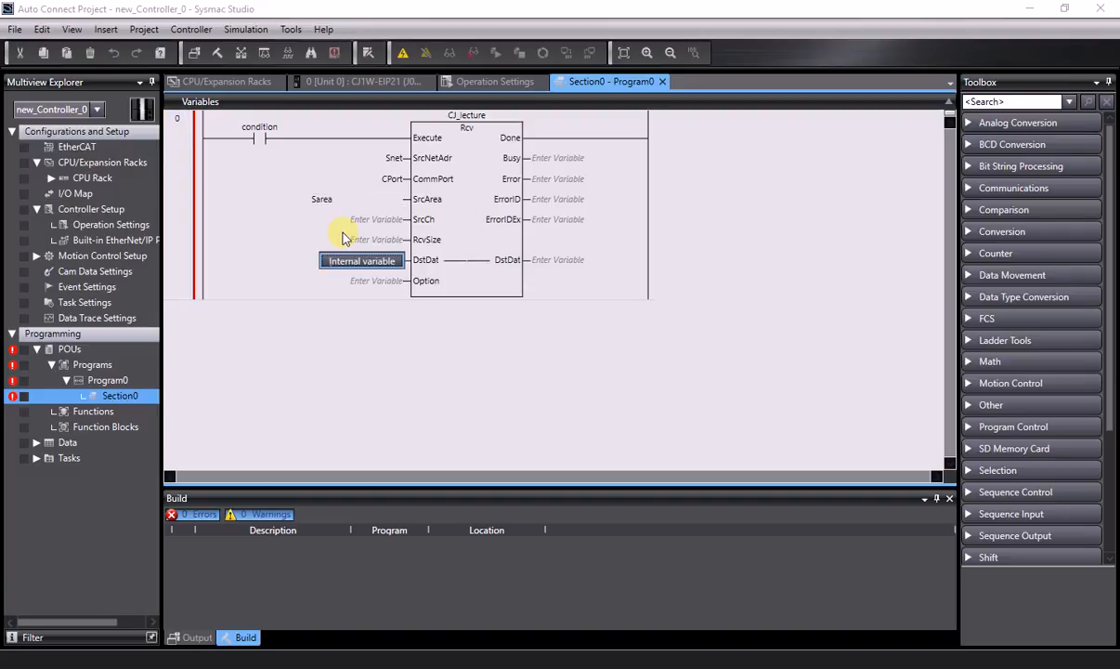
key("Return")
key("Return")
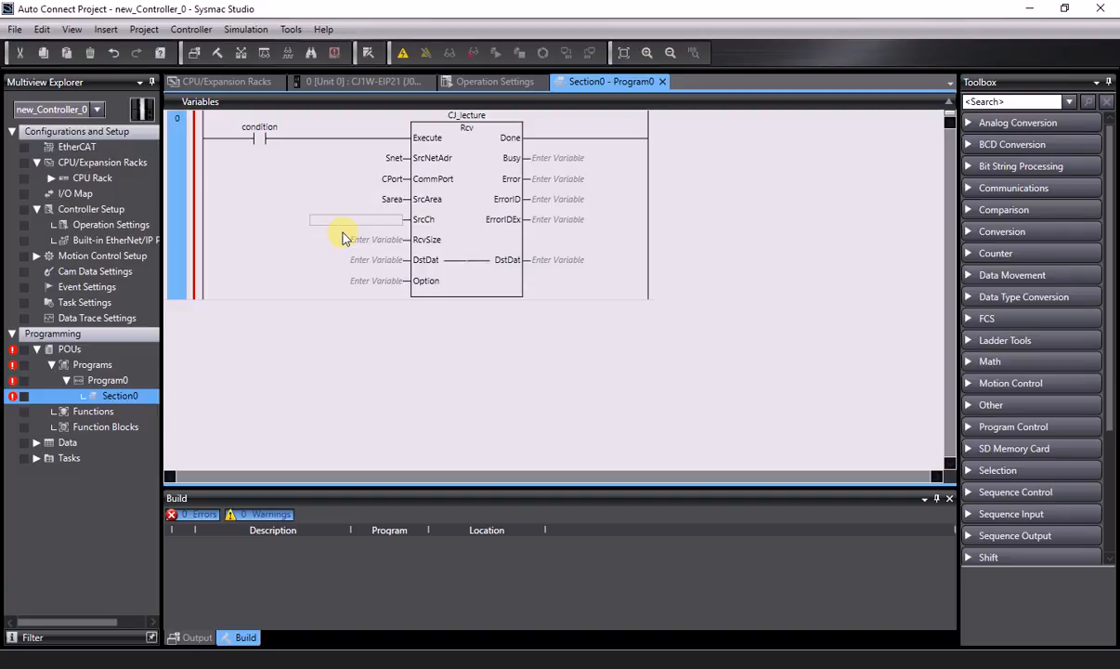
type("S")
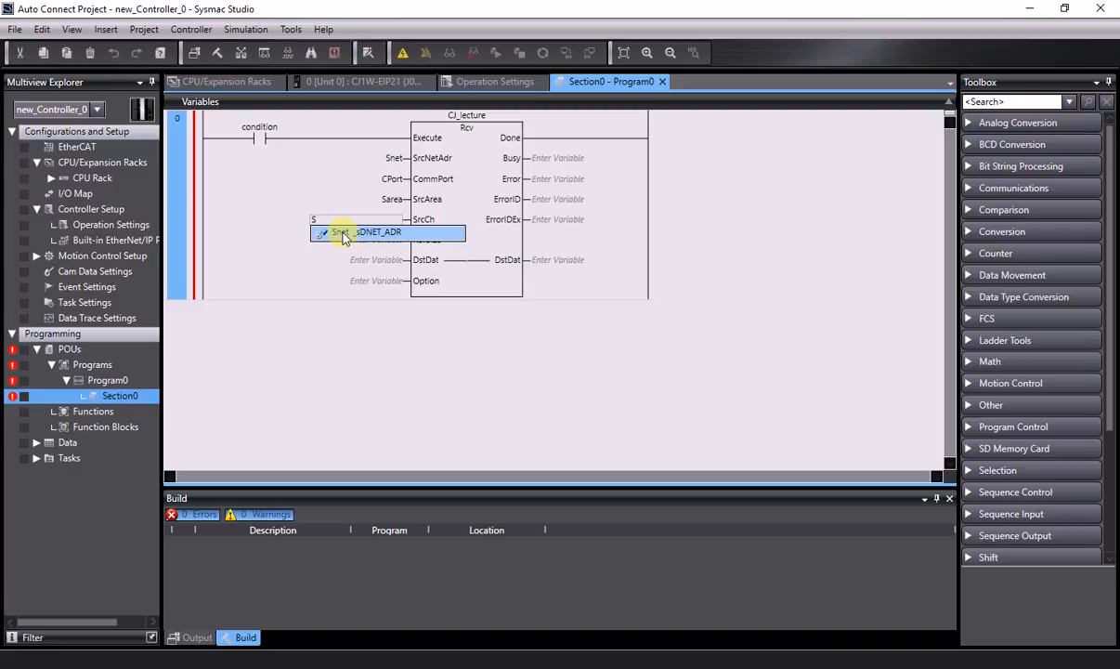
type("Channel")
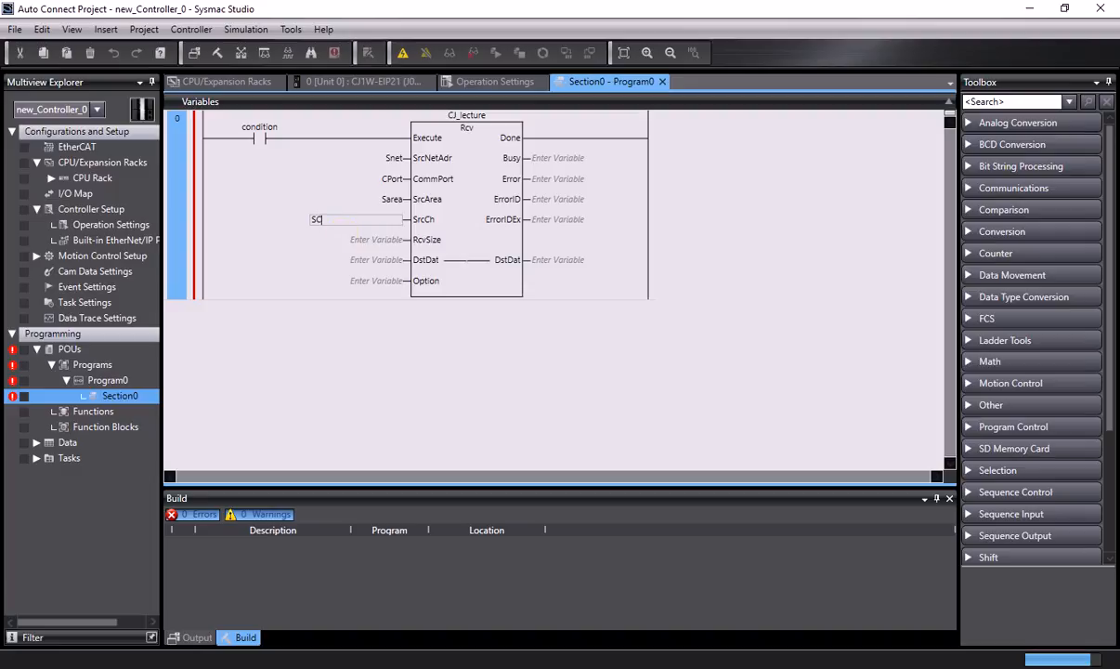
key("Return")
key("Return")
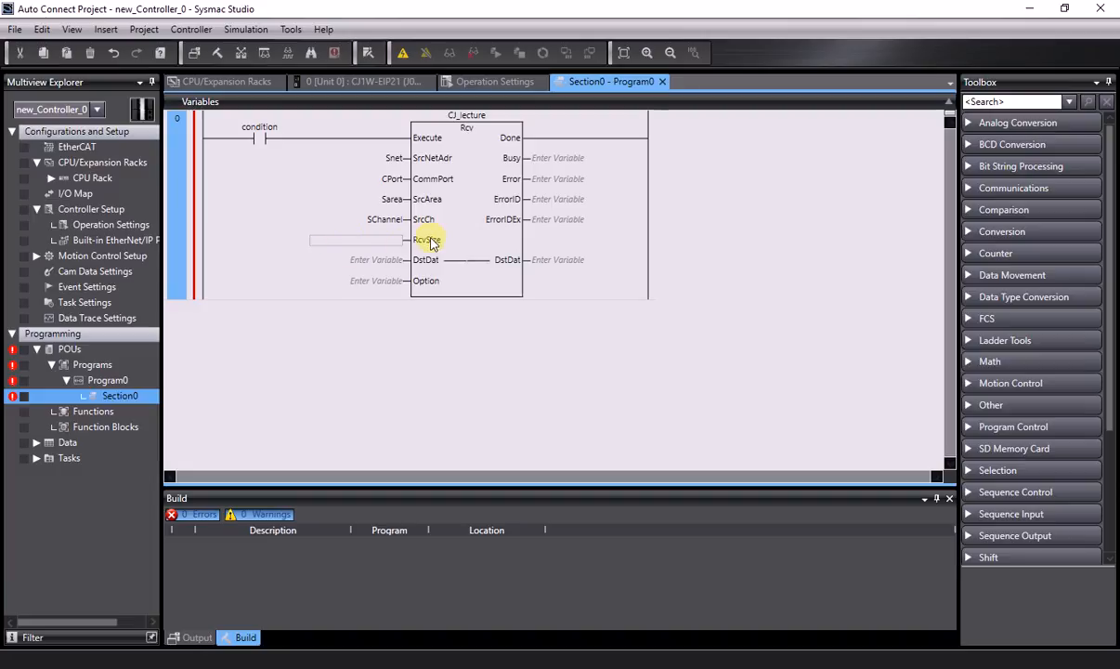
mouse_move(432, 244)
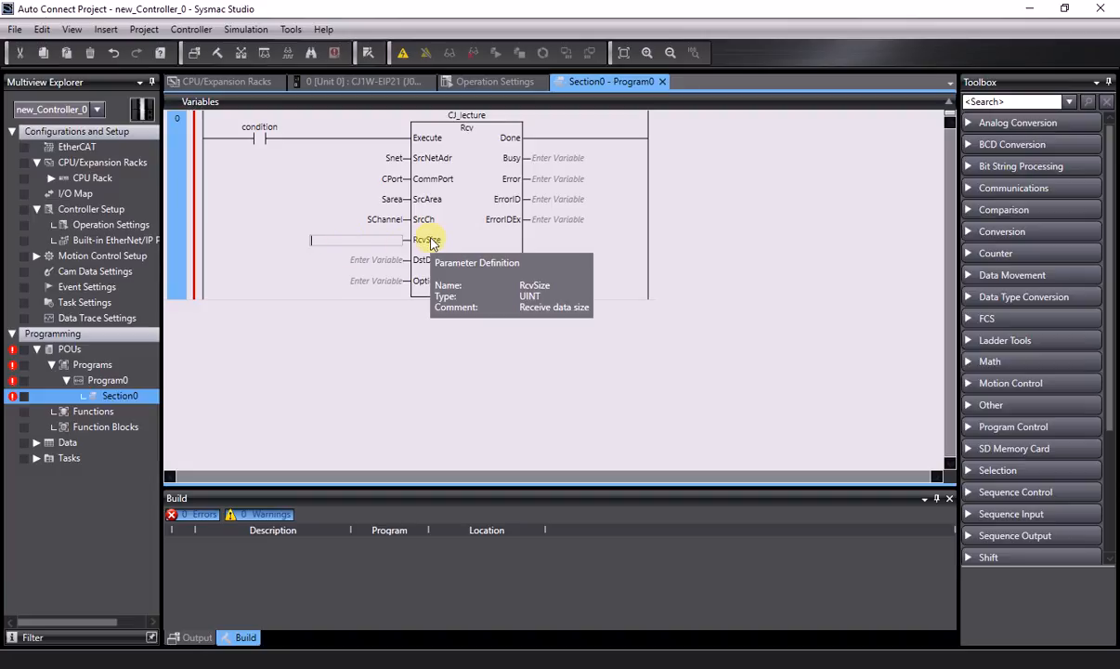
Set the RcvSize input of the Rcv block to UINT#1.
type("UINT#1")
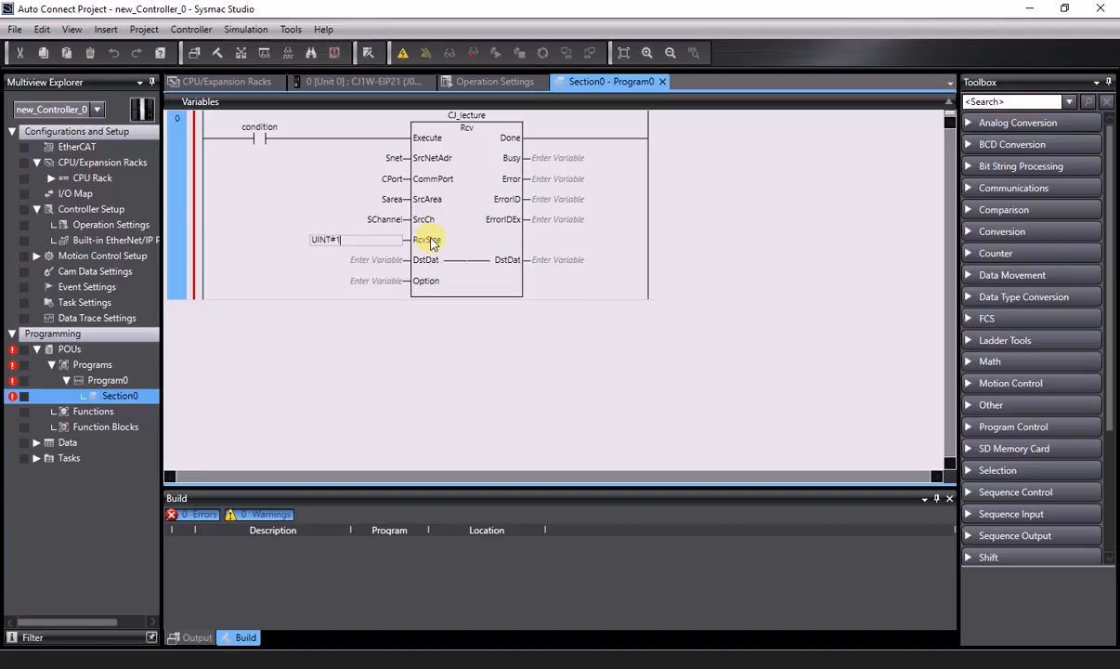
key("Return")
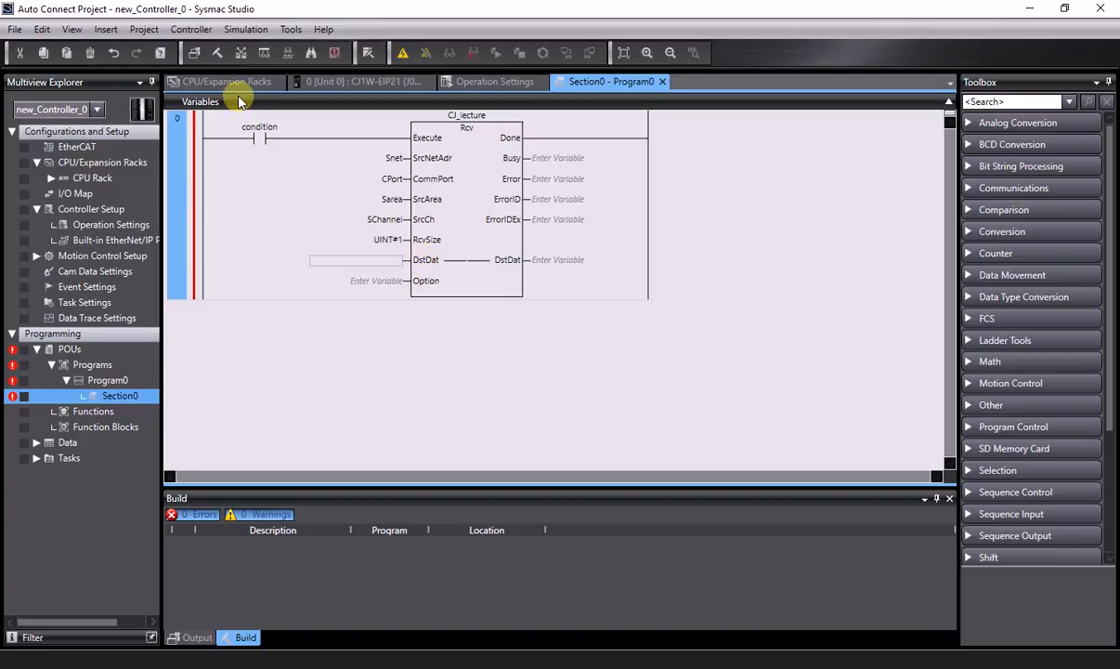
Declare an internal variable named Reponse below condition, with data type WORD[10].
left_click(232, 101)
left_click(198, 102)
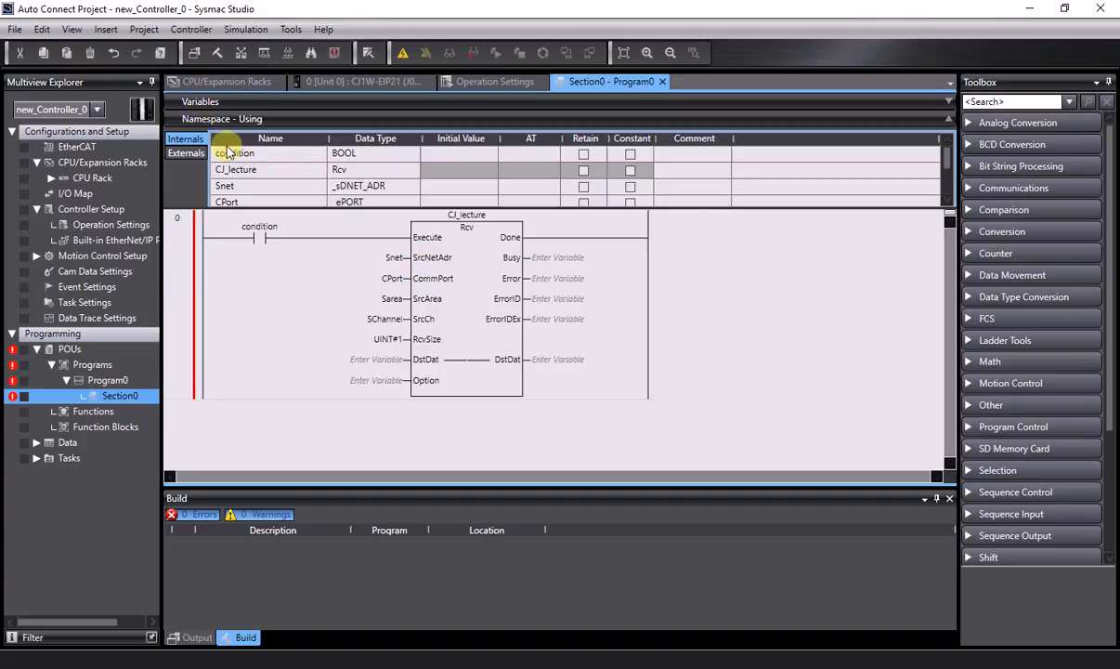
right_click(236, 154)
left_click(265, 161)
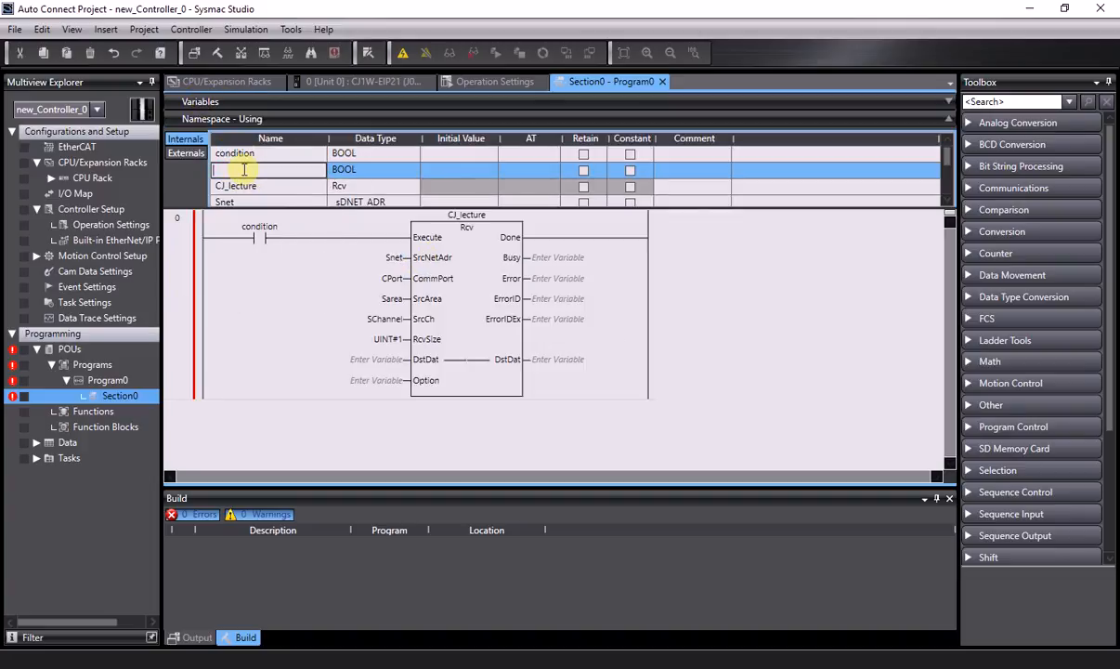
type("Reponse")
left_click(351, 171)
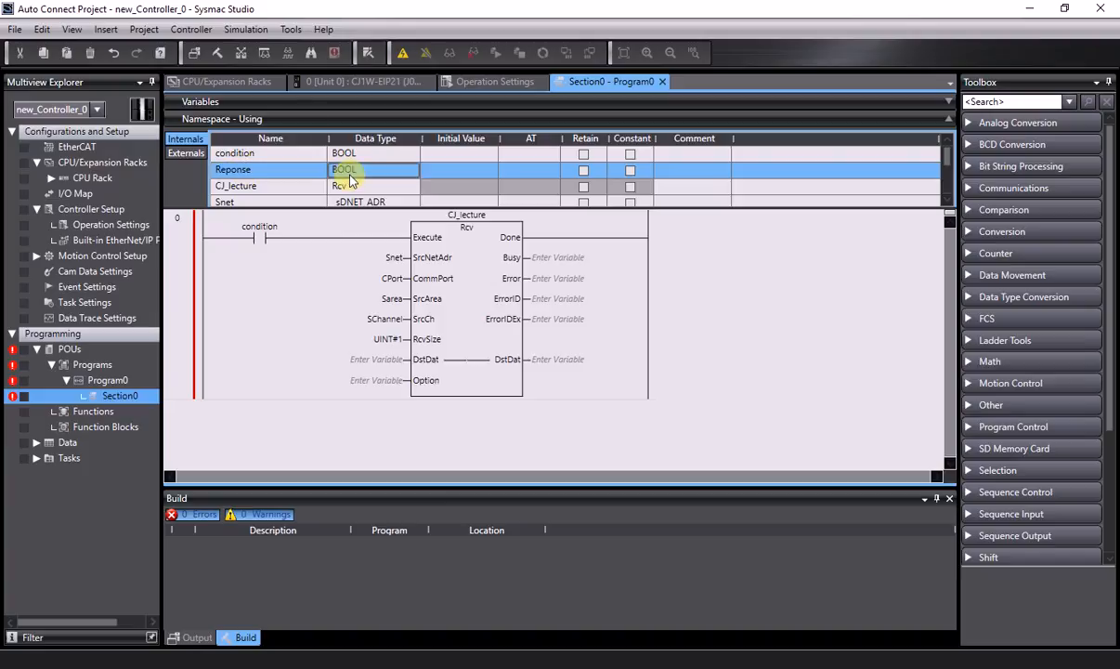
type("WORD")
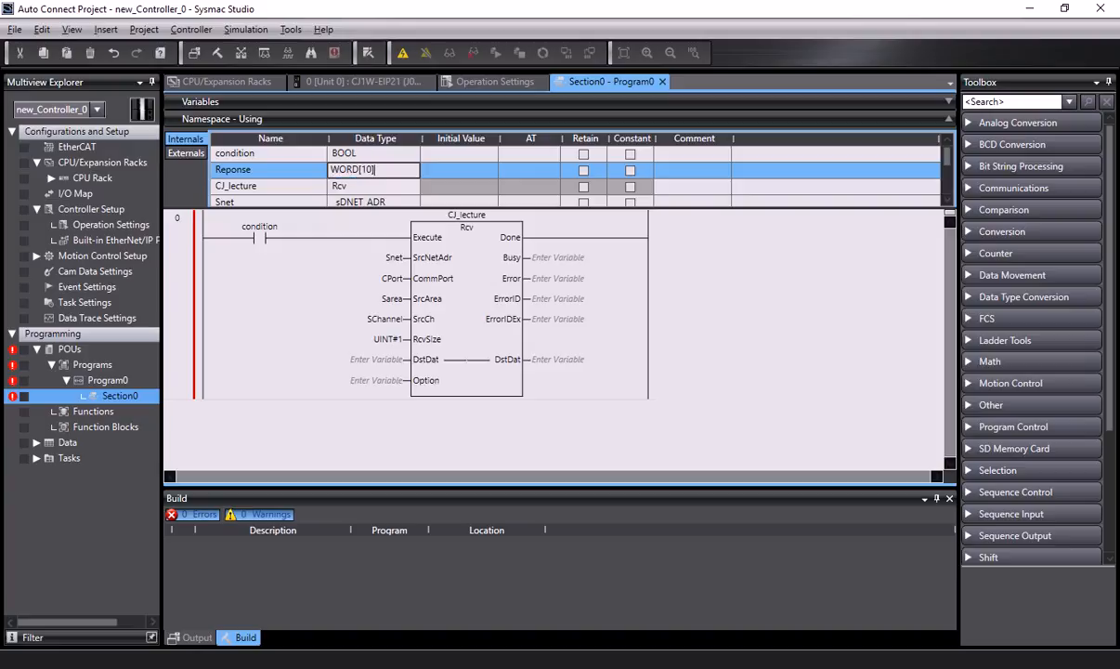
type("[10]")
key("Return")
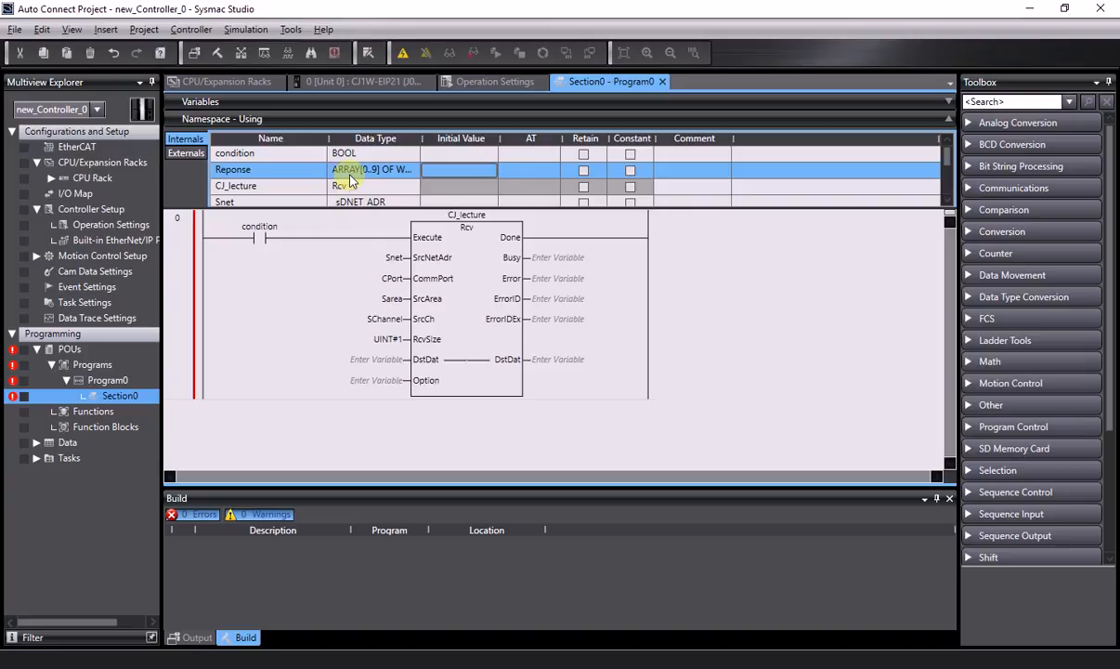
Assign the first array element, Reponse[0], to the DstDat parameter of the Rcv block.
left_click(375, 360)
left_click(375, 360)
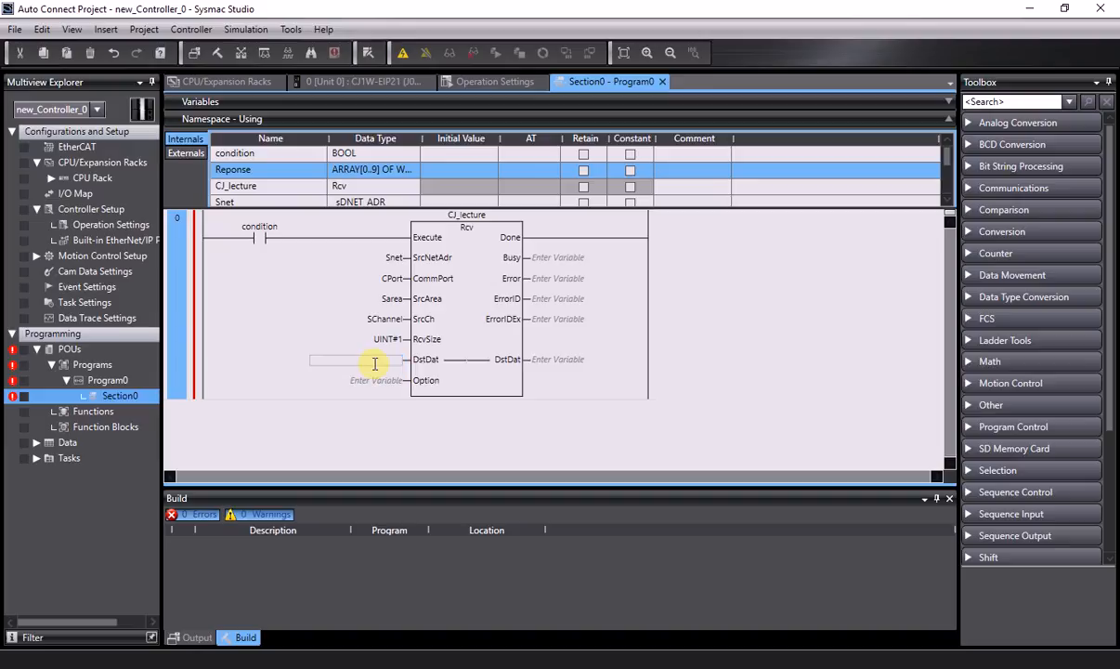
type("Re")
key("Return")
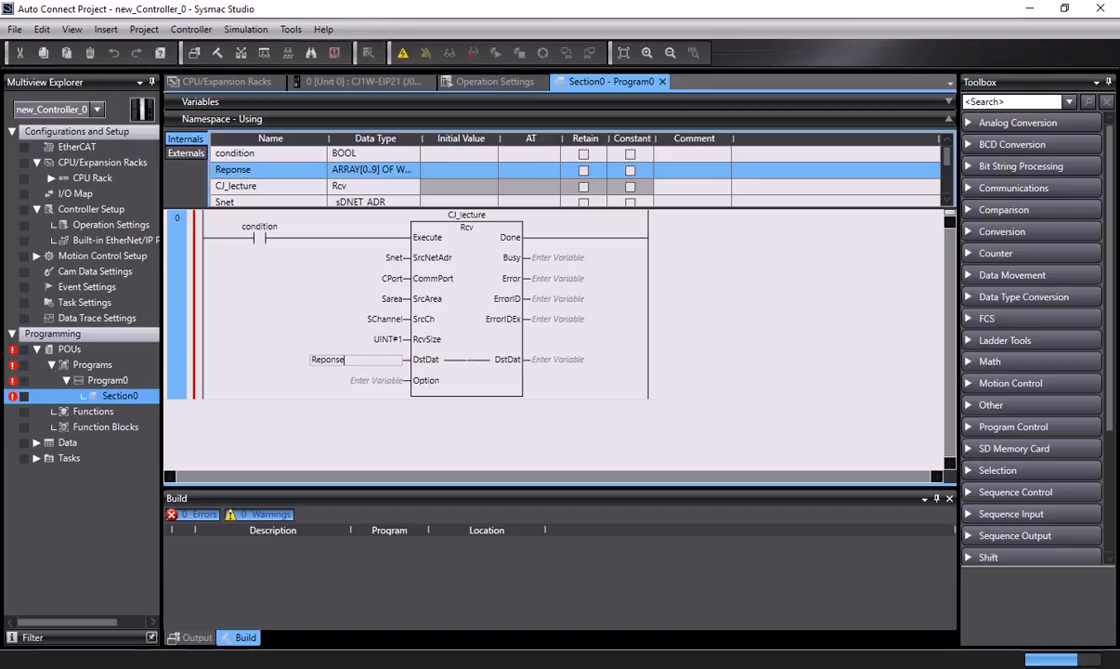
type("[0]")
key("Return")
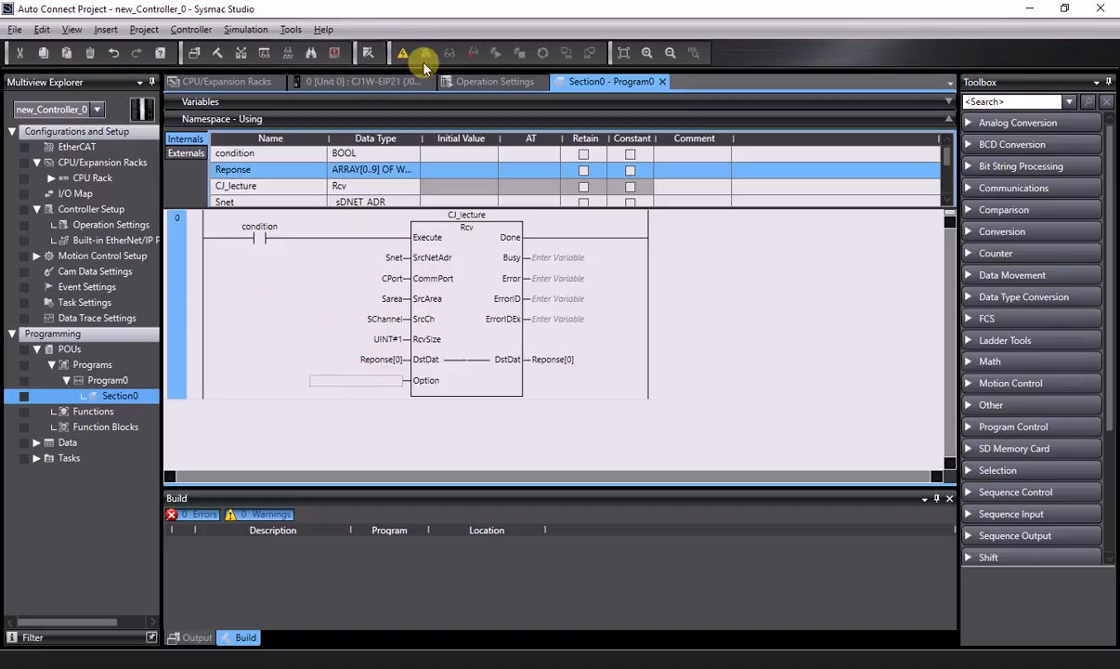
Go online and transfer the project to the controller, excluding the CJ-series Special Unit parameters and the other items of that option.
left_click(453, 54)
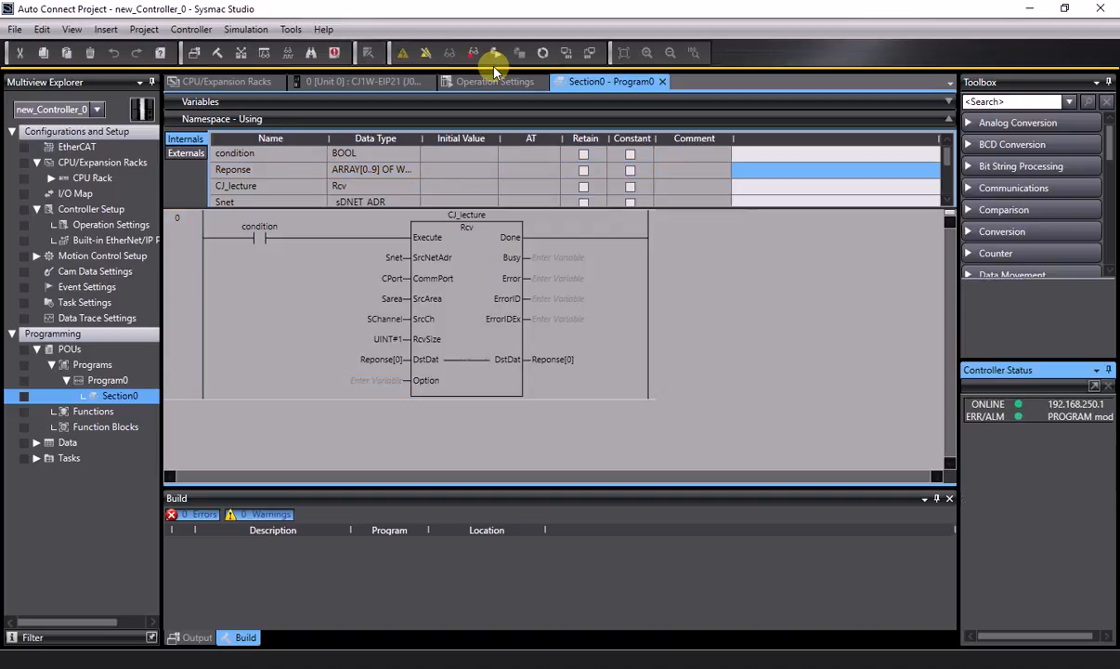
left_click(566, 52)
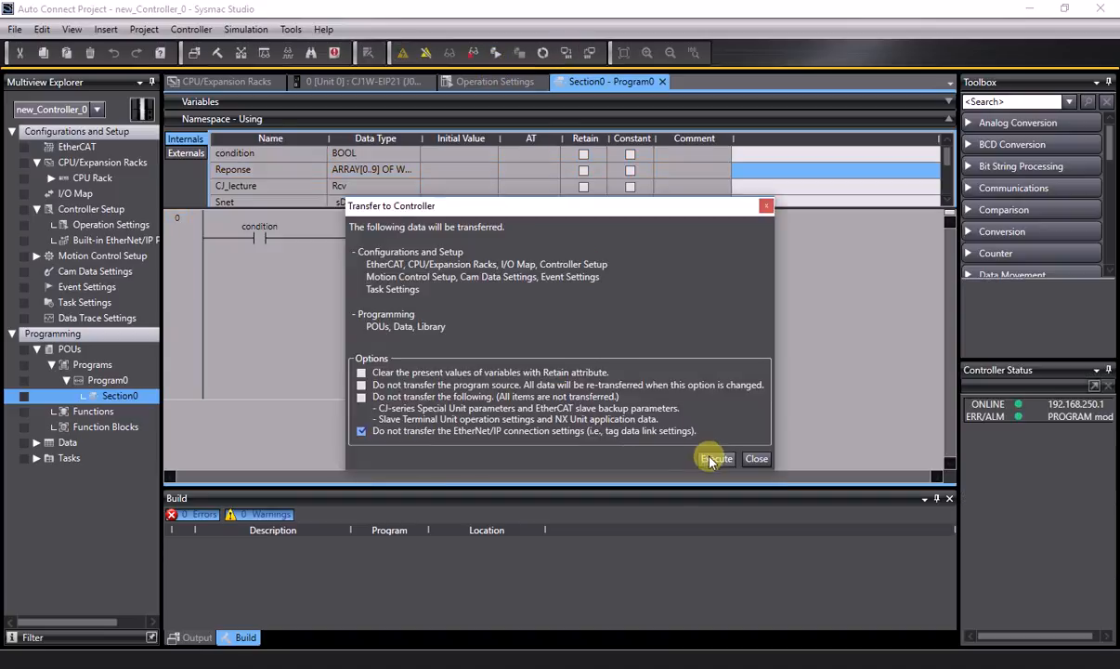
left_click(361, 396)
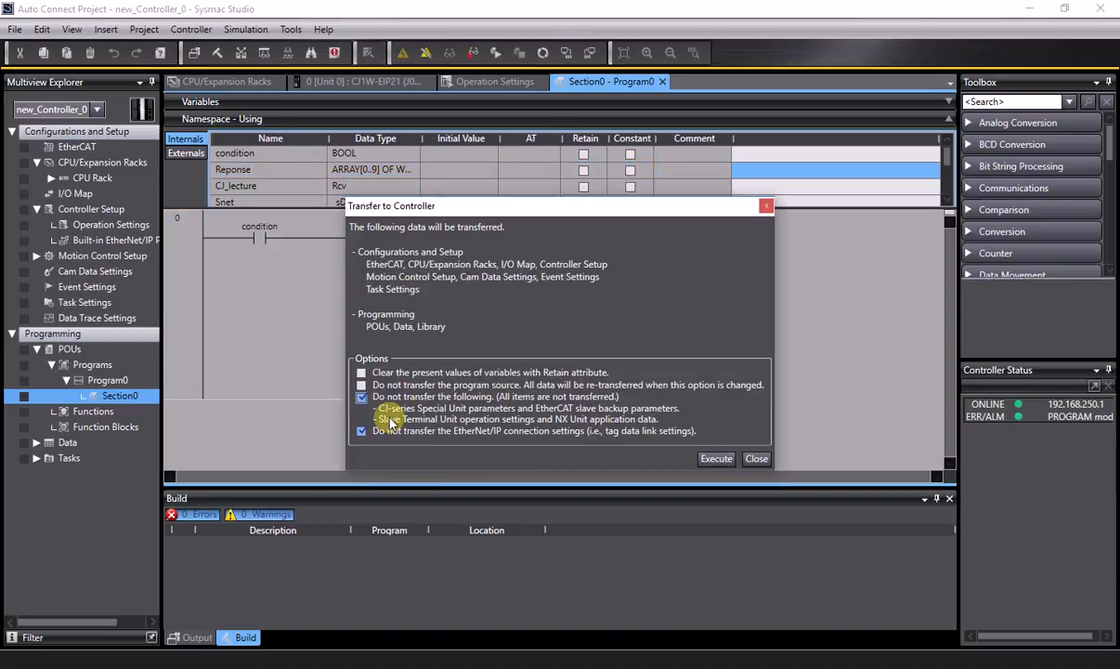
left_click(716, 459)
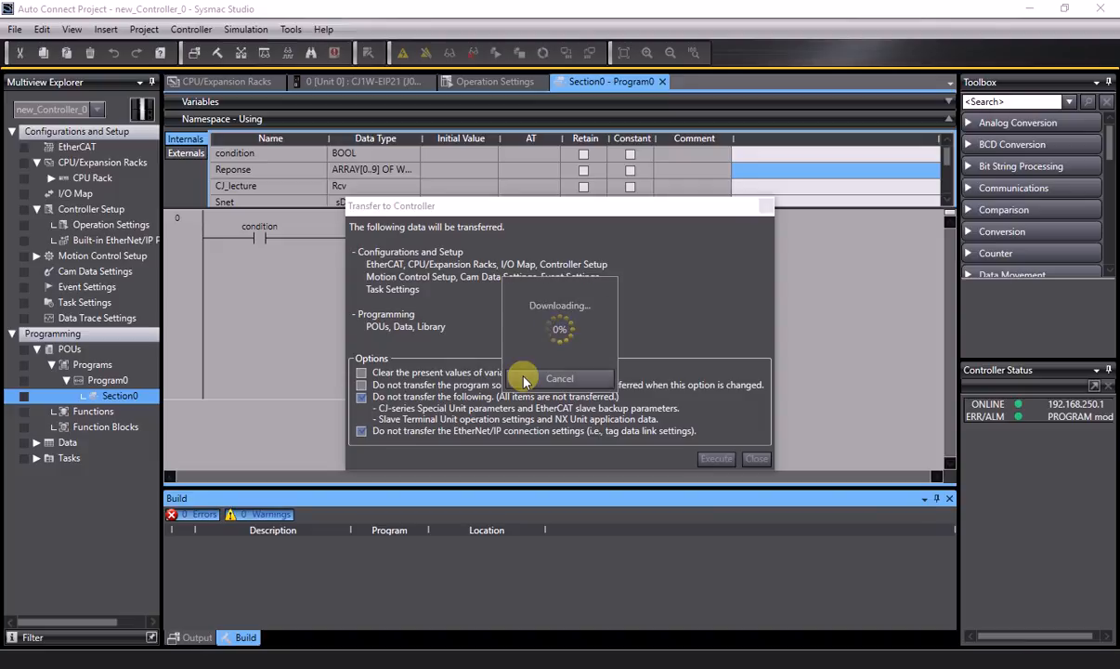
left_click(526, 373)
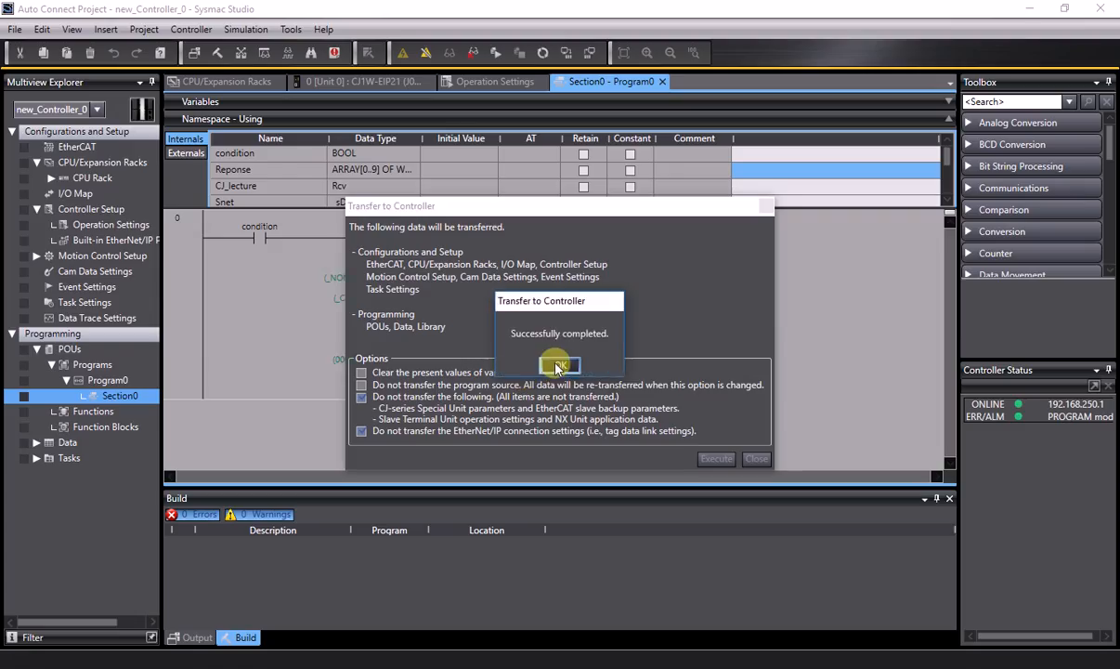
left_click(525, 346)
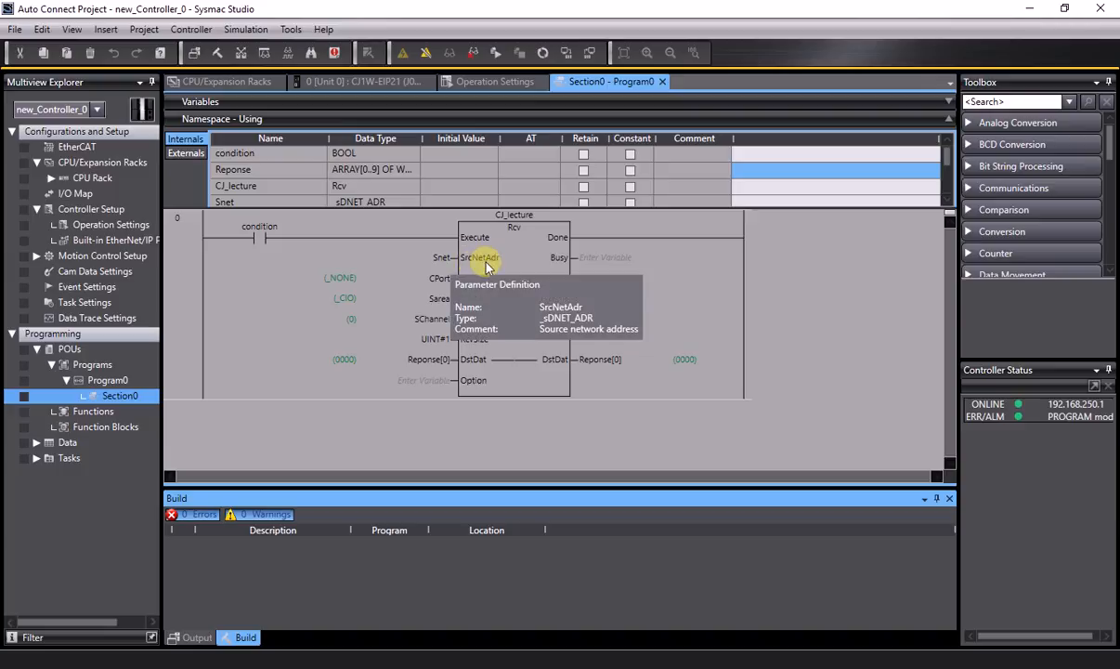
Add the variable Program0.Snet to the Watch1 list.
left_click(262, 54)
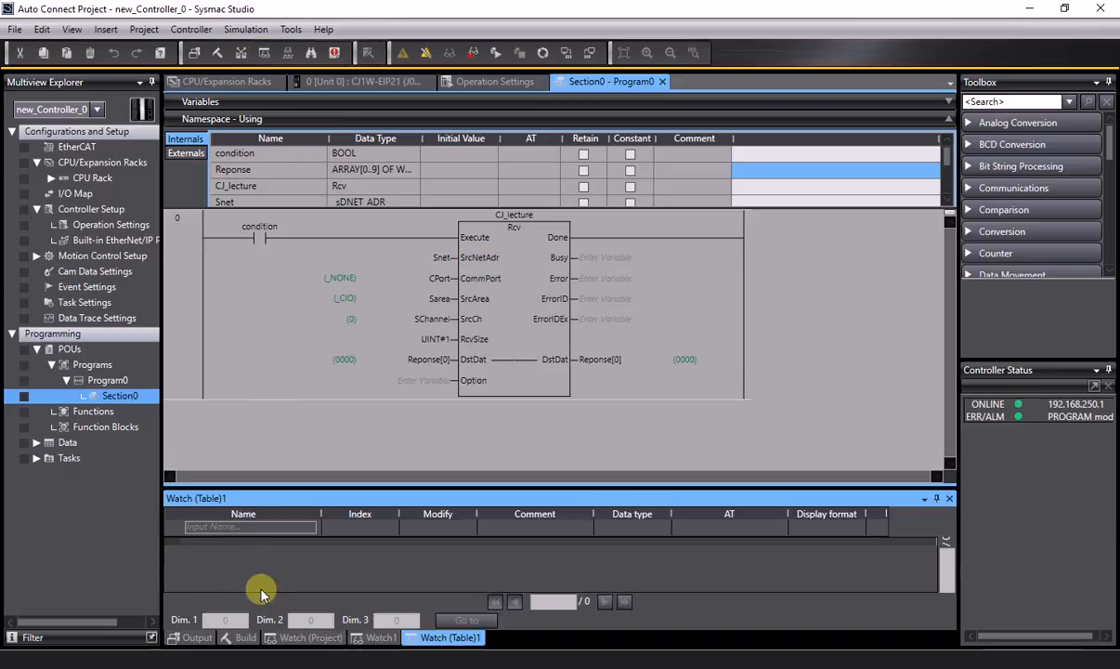
left_click(373, 637)
left_click(223, 526)
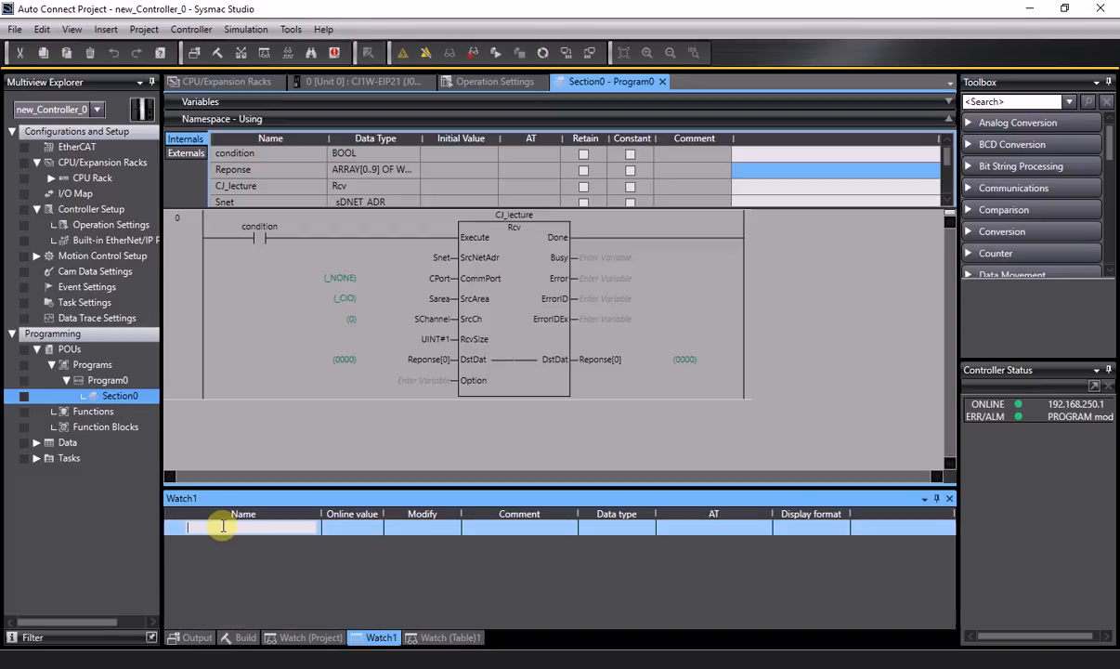
type("P")
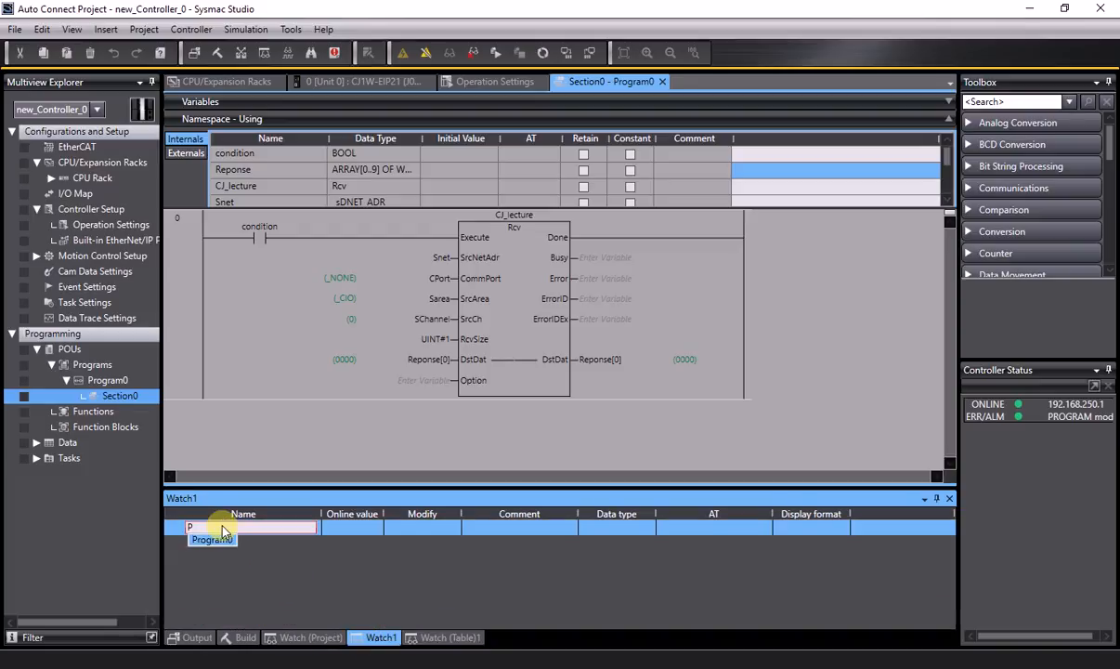
type("rogram0.")
type("S")
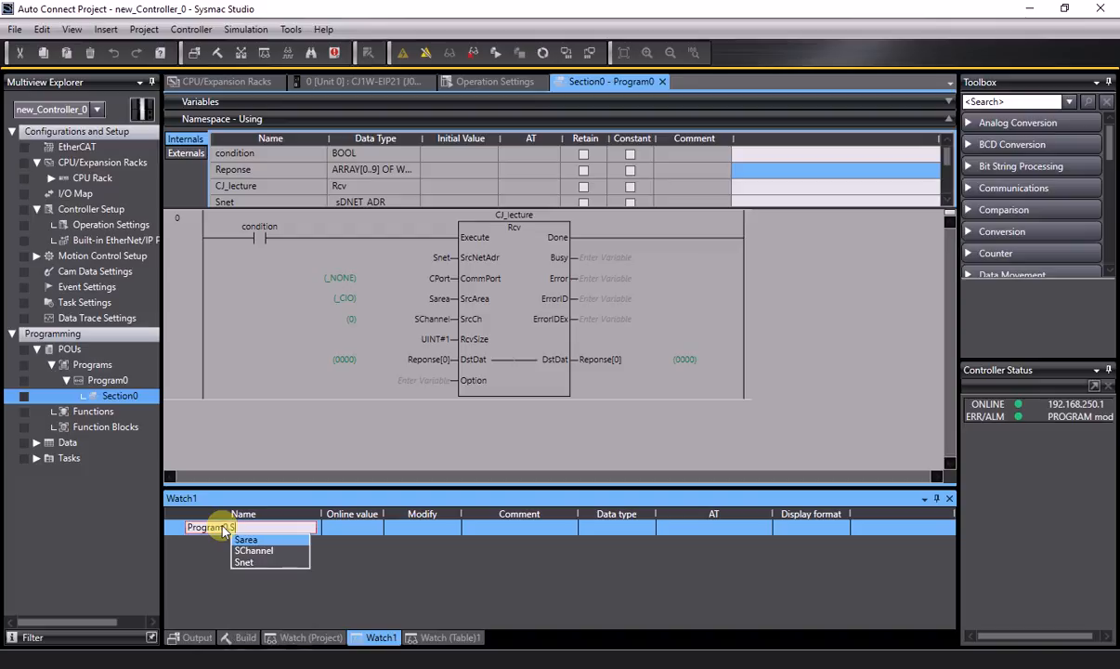
key("Down")
key("Down")
key("Return")
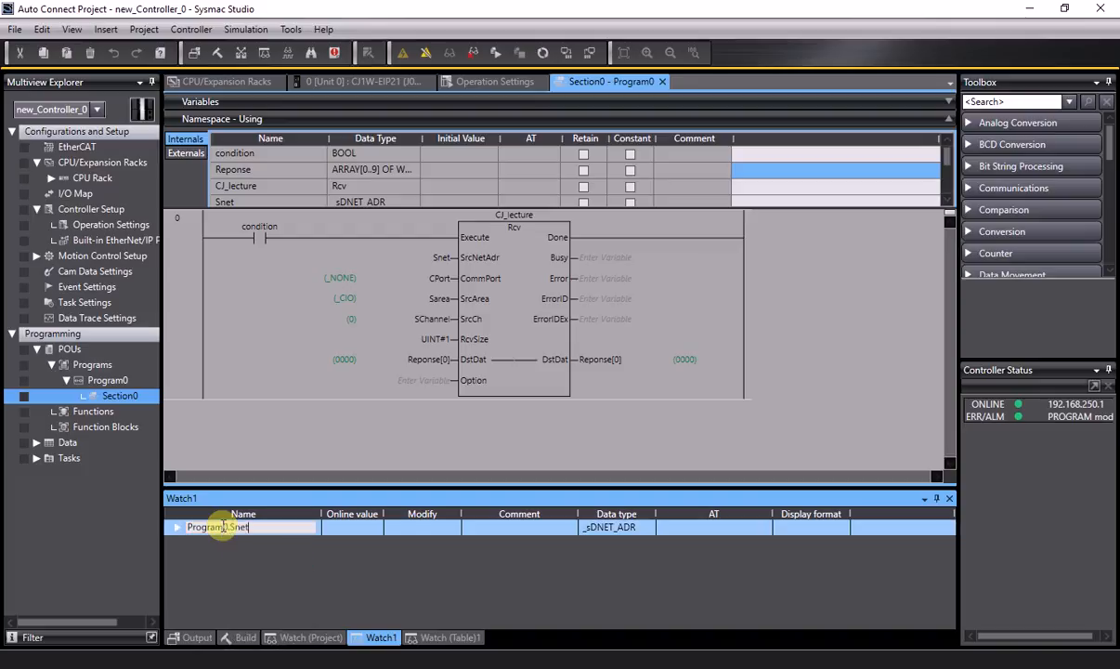
Expand Program0.Snet in the watch list and set its NetNo to 2 and NodeNo to 6.
left_click(178, 529)
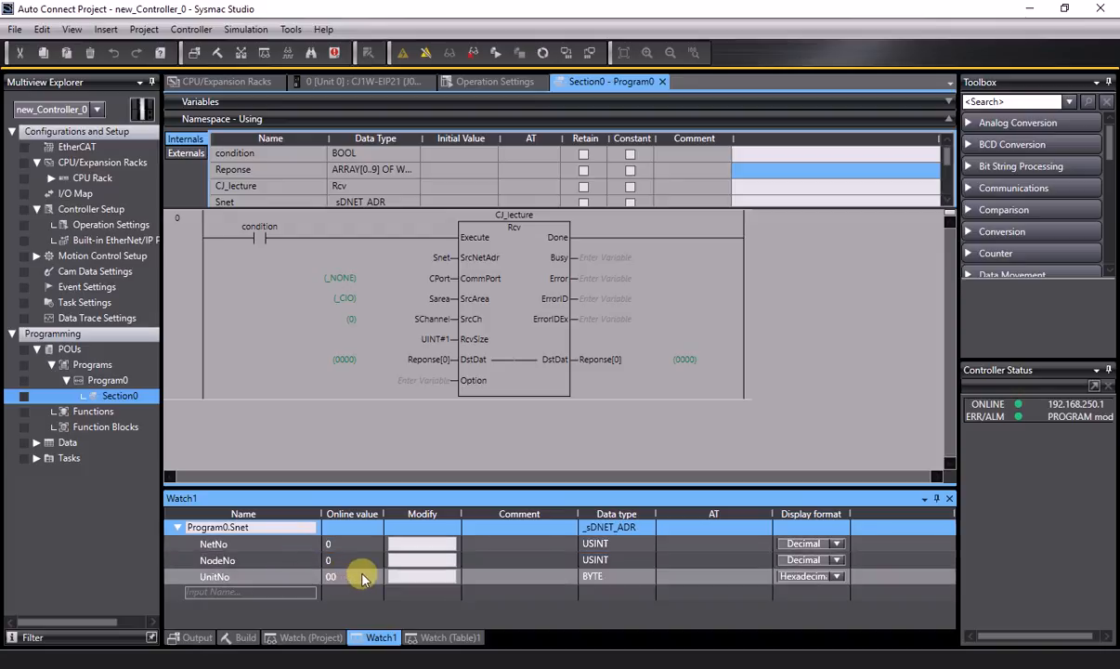
left_click(406, 543)
type("2")
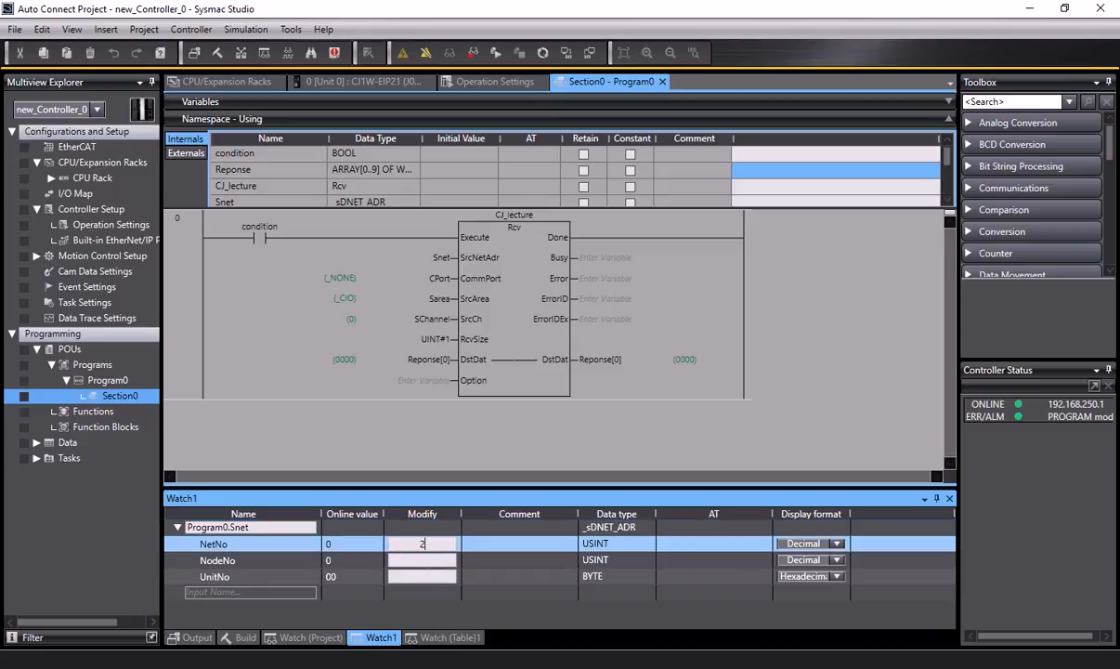
key("Return")
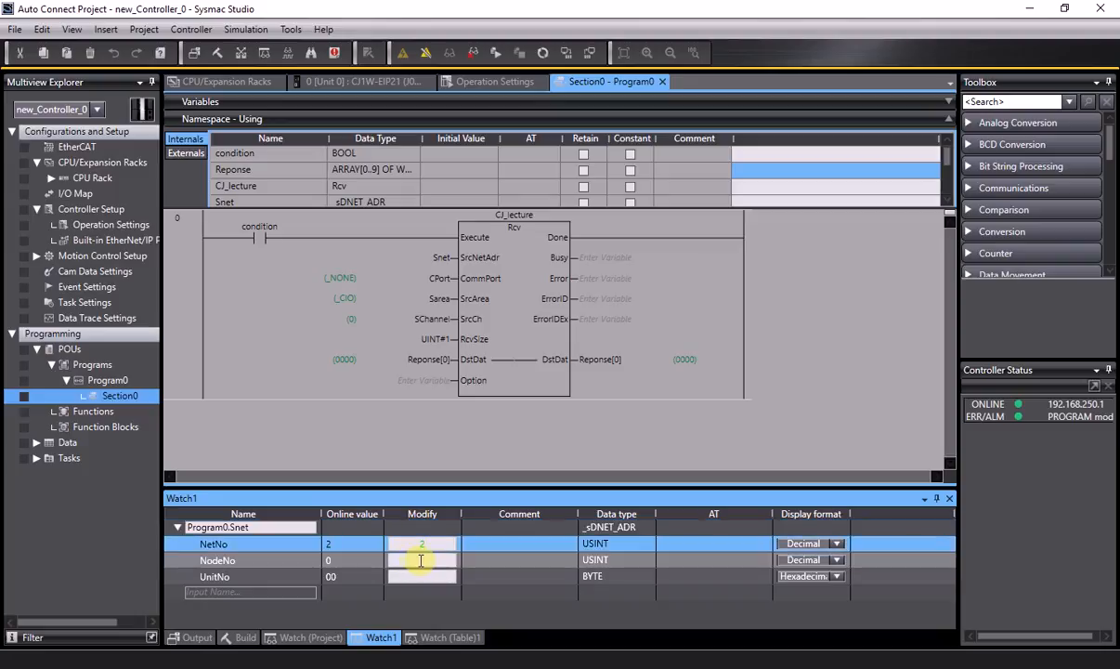
left_click(421, 560)
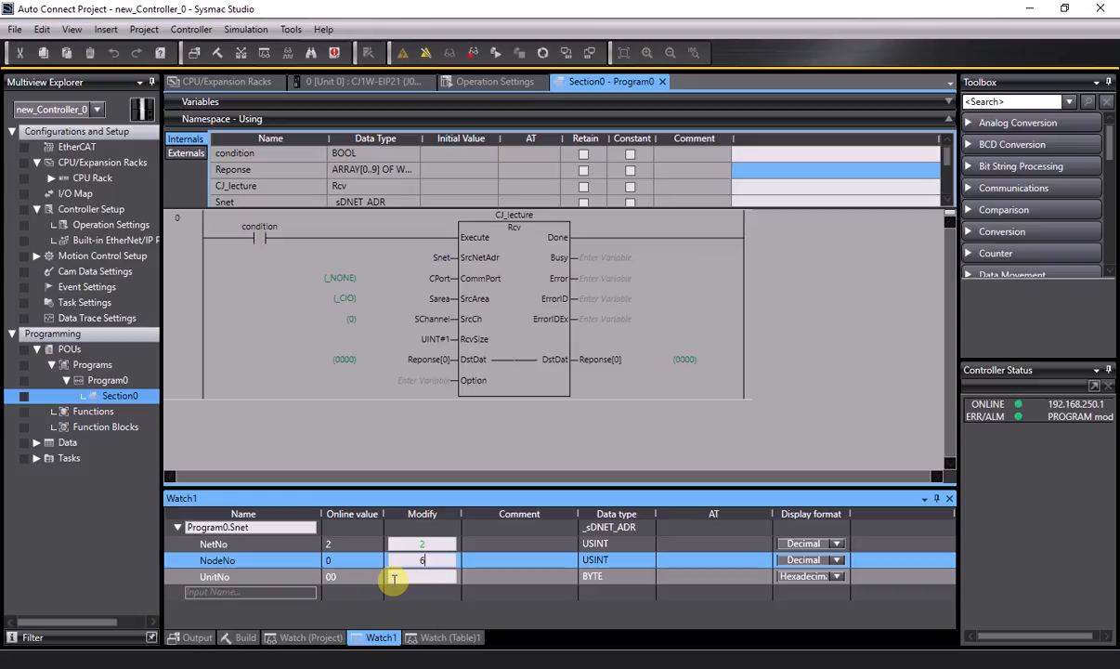
key("Return")
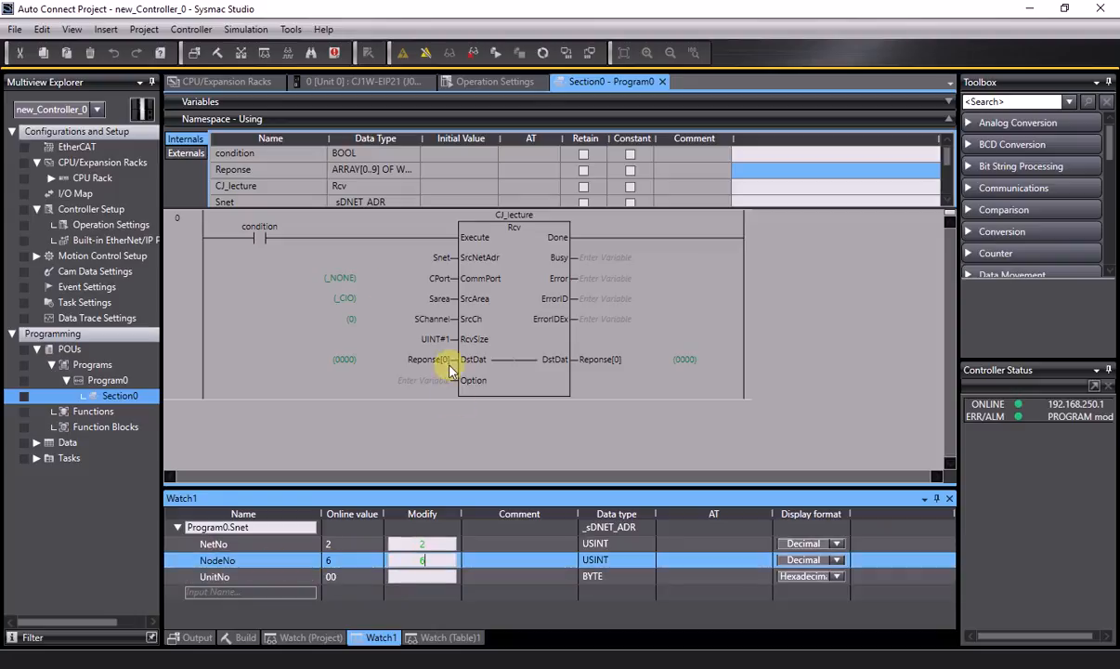
Set the online value of Sarea to _DM and of SChannel to 25 on the Rcv block.
double_click(344, 301)
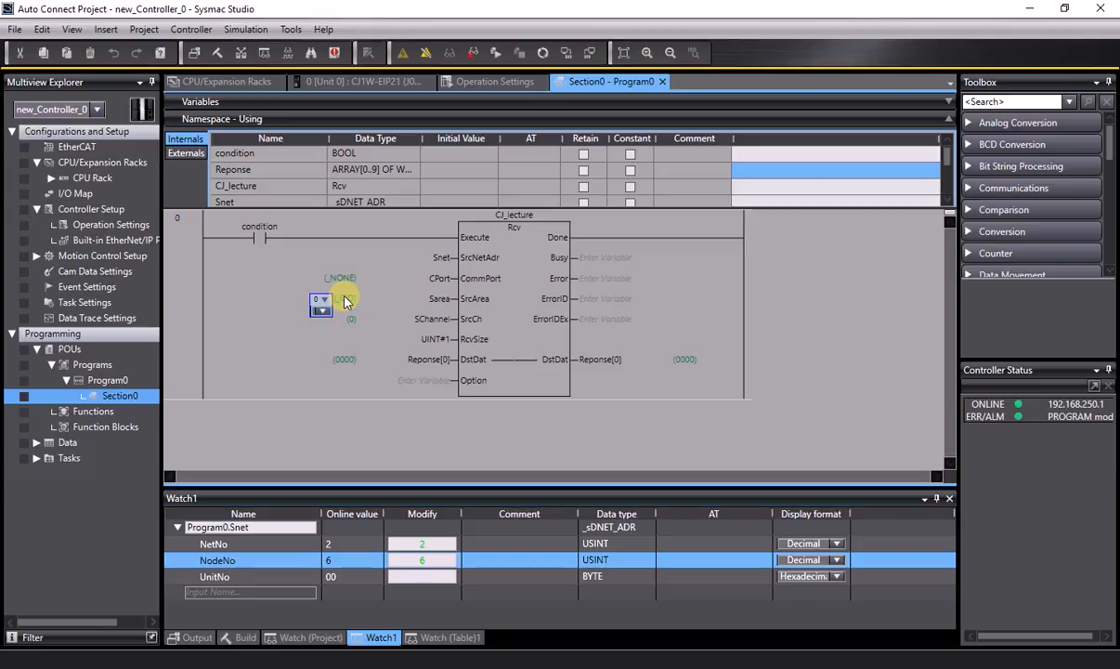
left_click(322, 301)
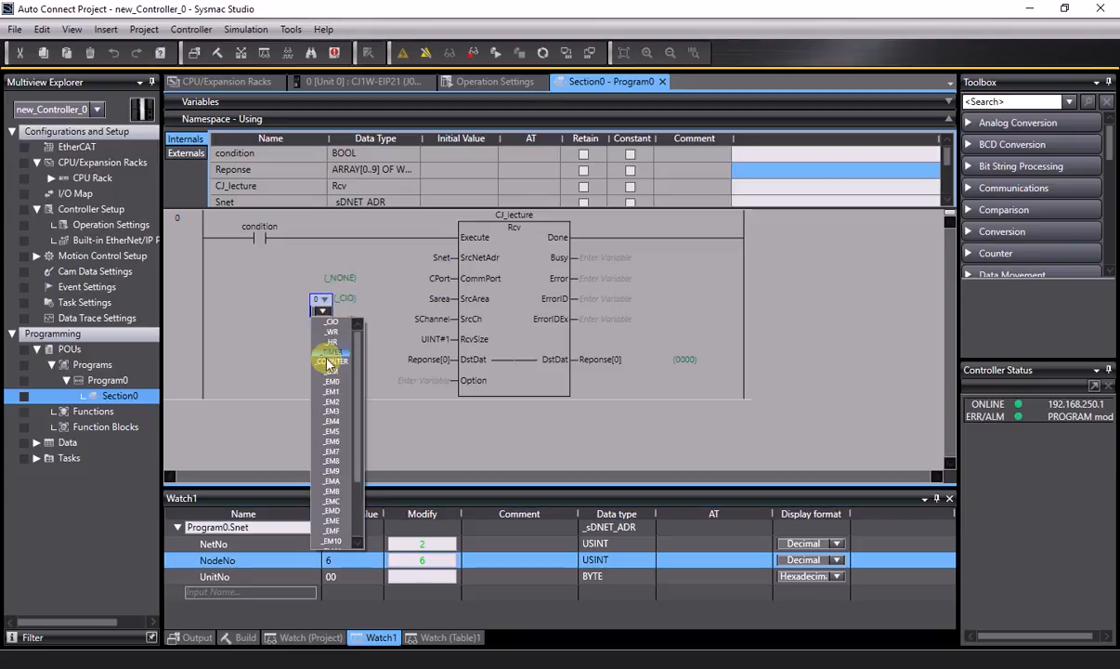
left_click(327, 371)
left_click(330, 334)
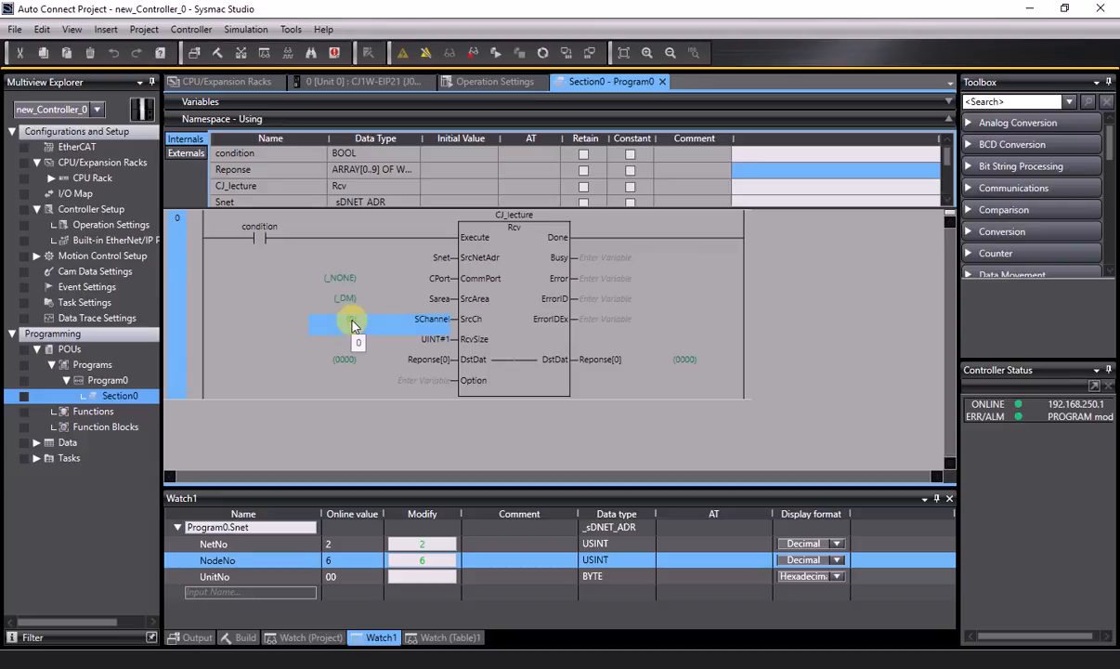
double_click(353, 324)
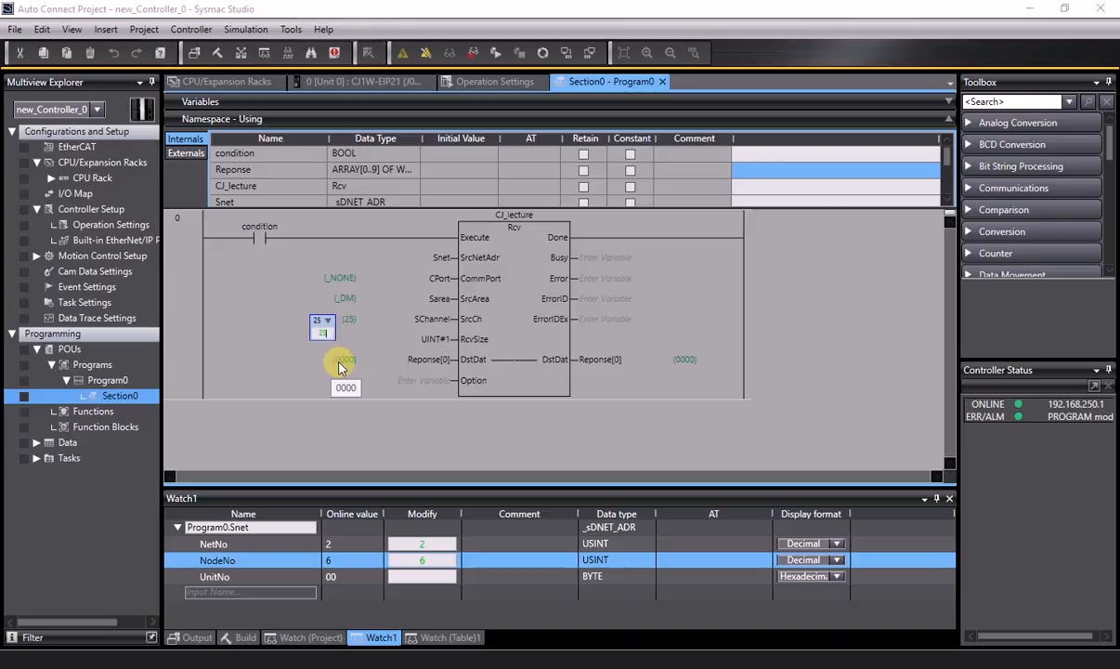
left_click(274, 363)
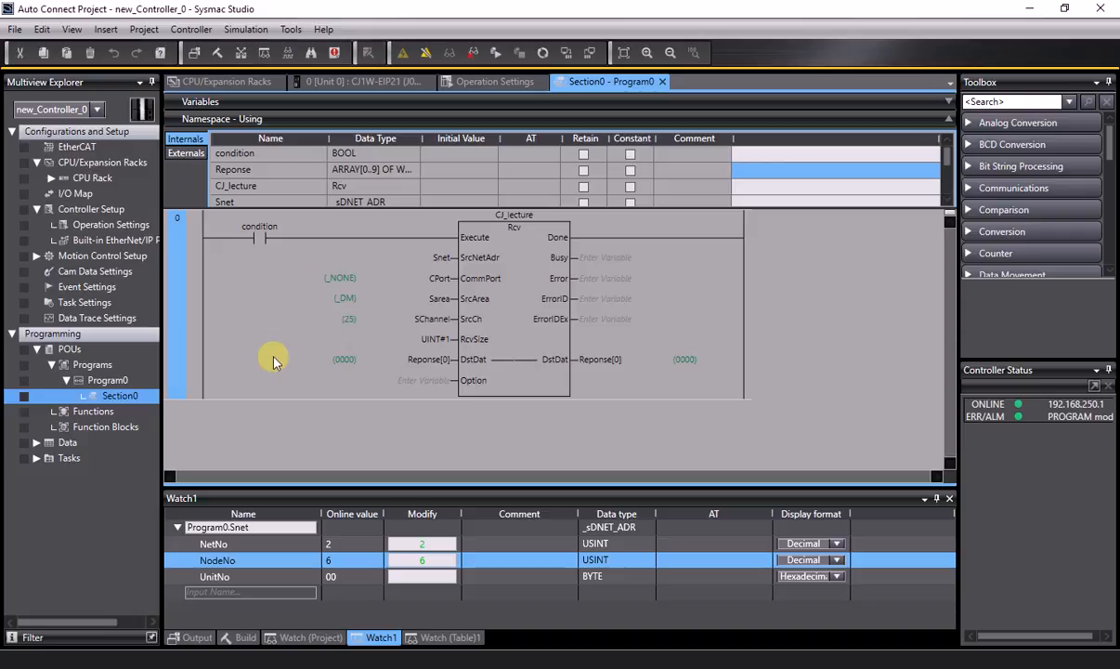
Change the controller to RUN mode.
double_click(242, 226)
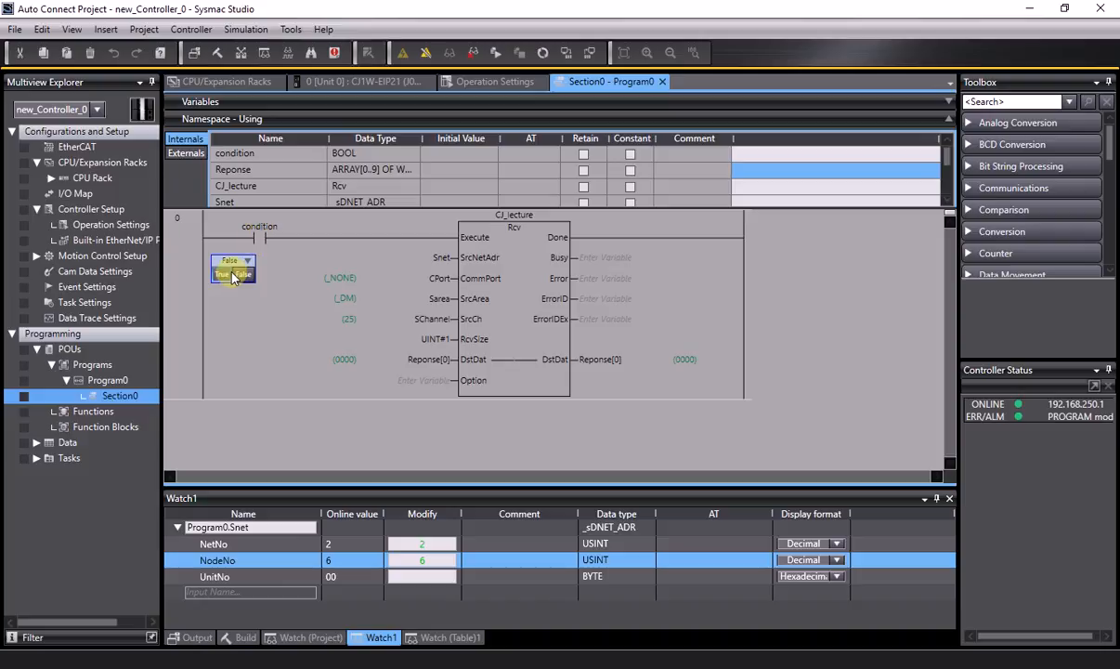
key("ctrl+F5")
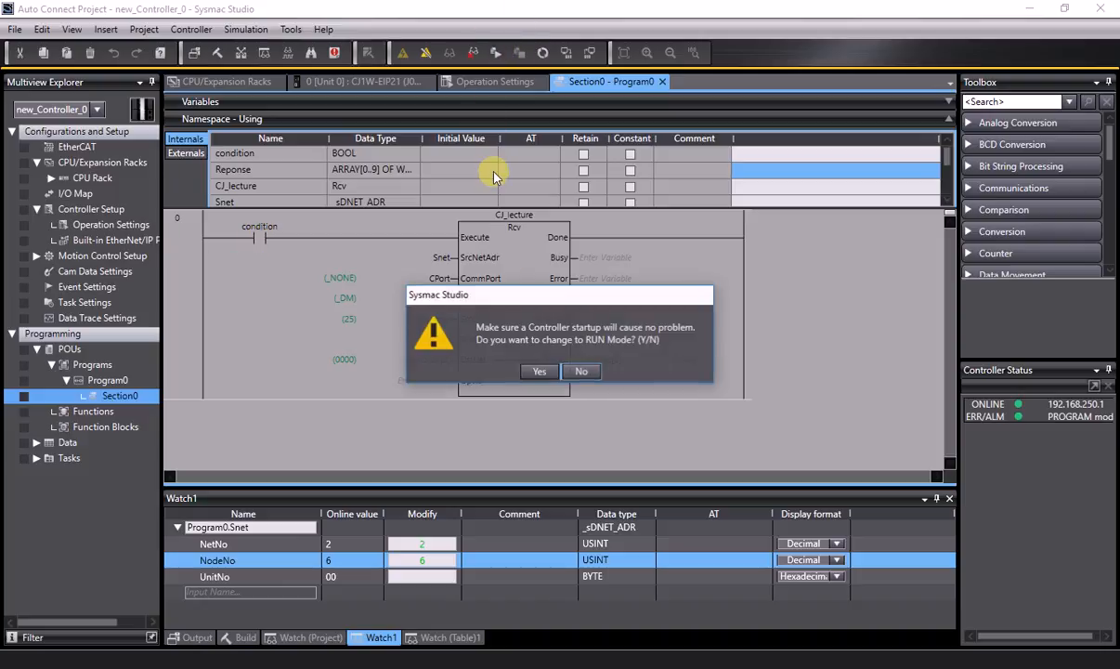
left_click(530, 367)
Set the condition contact to True to trigger the Rcv read, check the Reponse[0] value, and reset the contact to False.
double_click(263, 238)
left_click(224, 275)
left_click(346, 363)
left_click(243, 274)
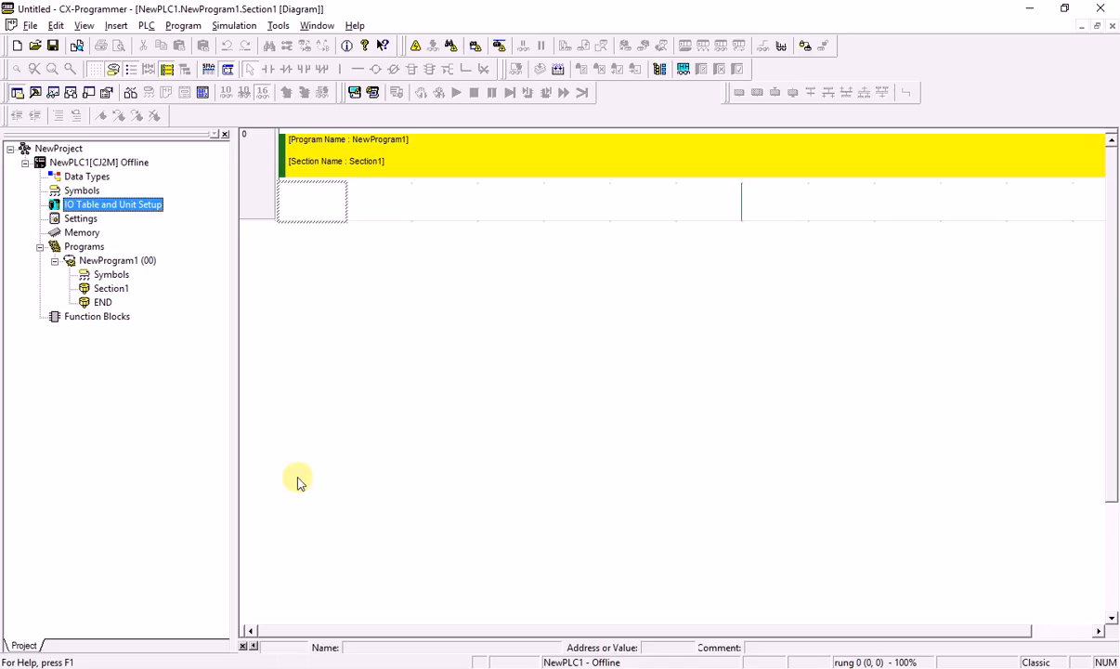
Connect online to the CJ2M over USB, accepting the differing PLC name.
left_click(415, 45)
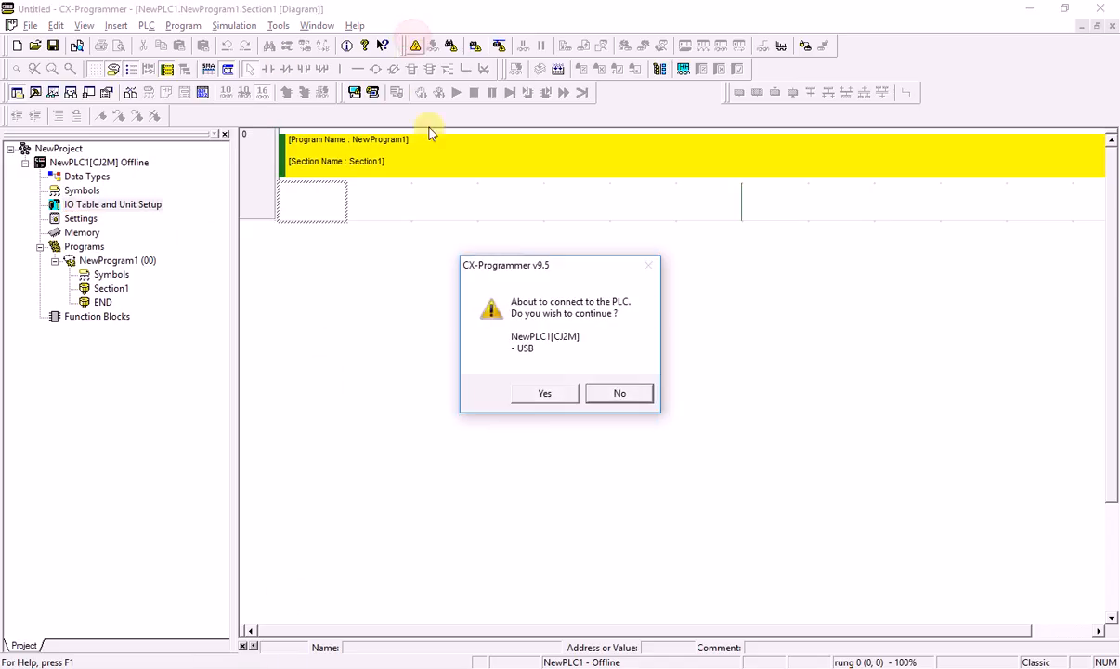
left_click(543, 395)
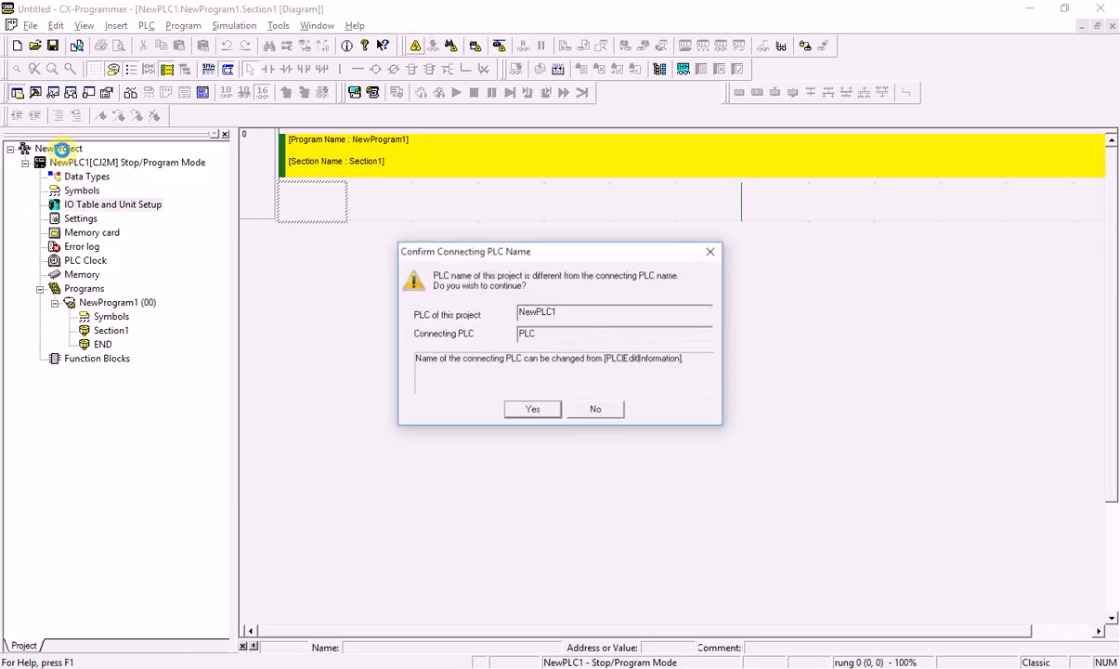
left_click(520, 410)
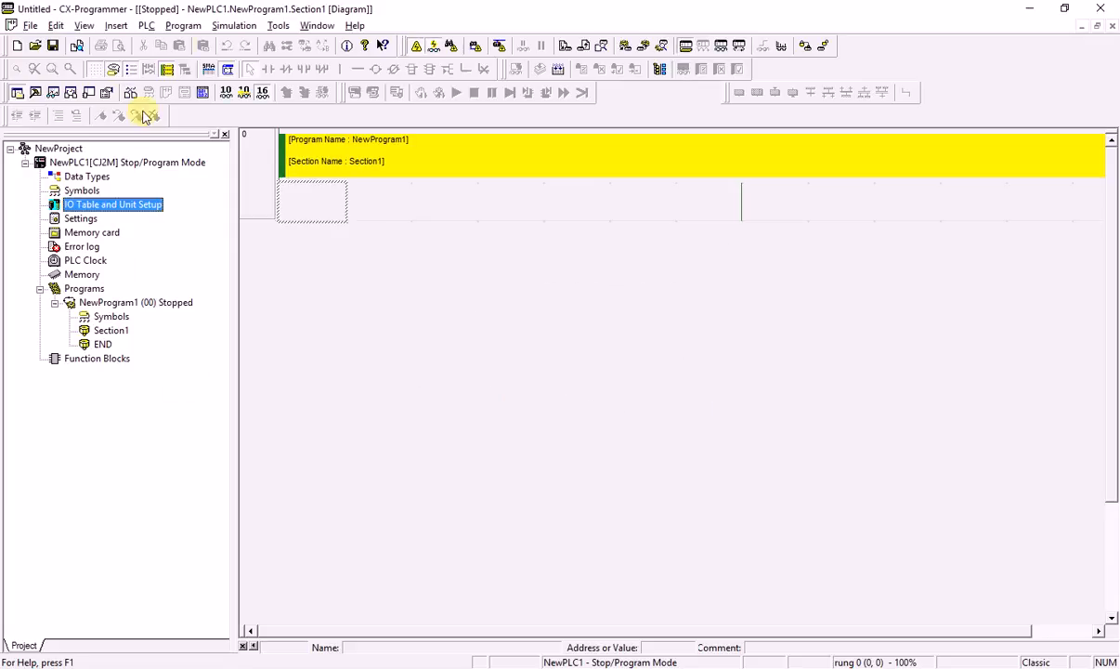
Show the watch window and add address D25 to it.
left_click(53, 93)
left_click(126, 541)
type("d25")
key("Return")
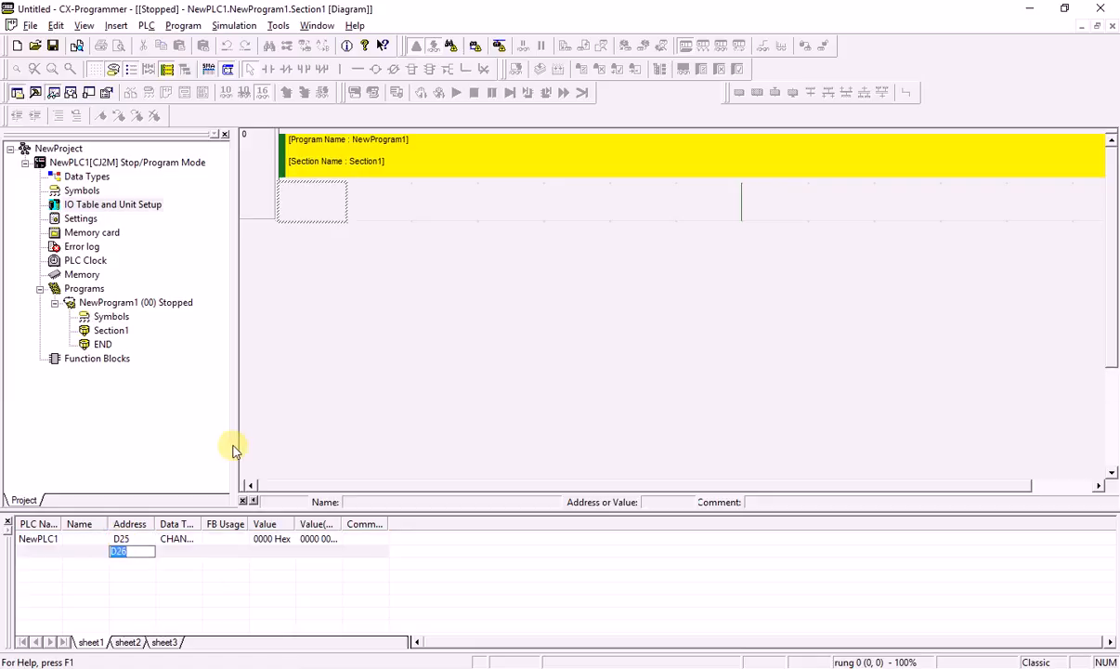
Set the value of D25 in the CJ2M to 45.
left_click(267, 540)
double_click(268, 539)
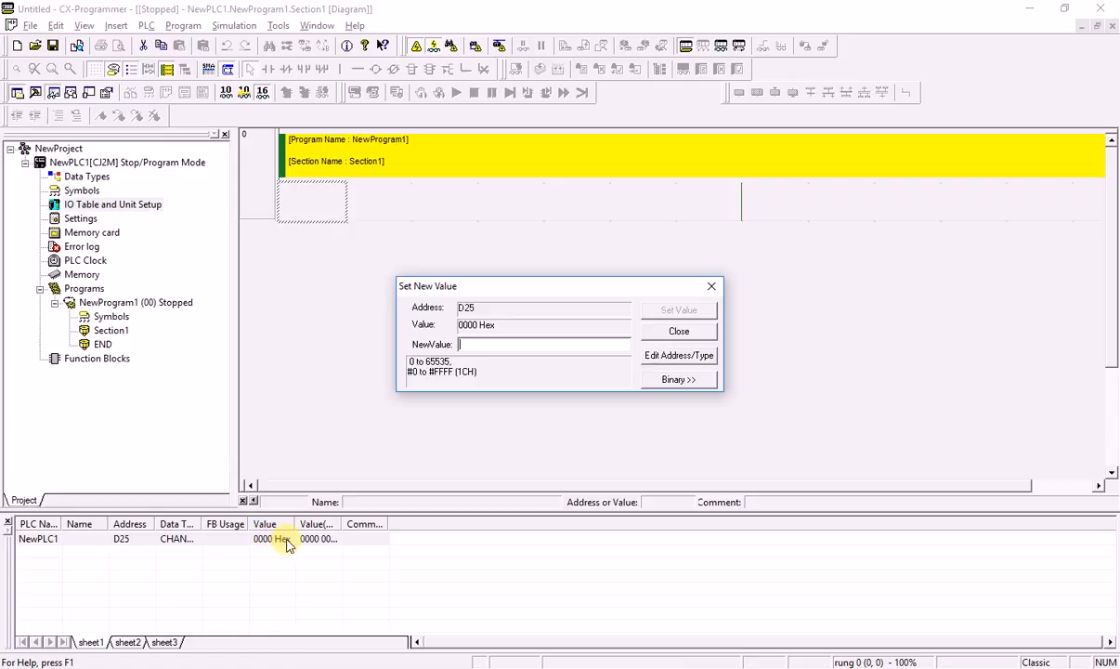
type("45")
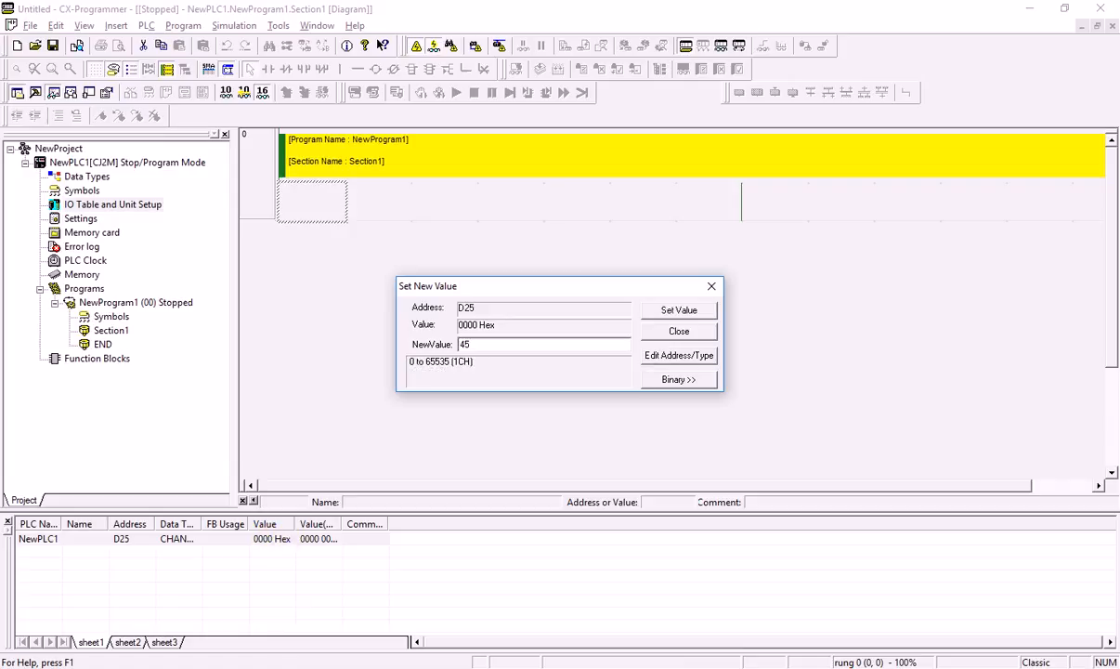
key("Return")
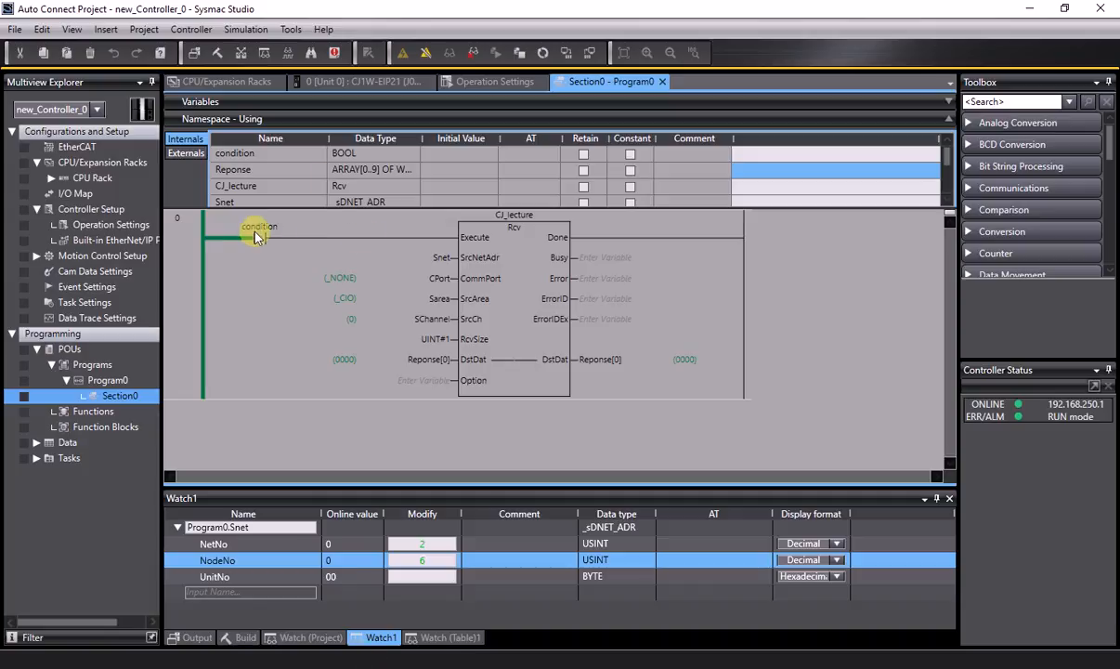
Switch to Sysmac Studio and set the condition contact of the Rcv rung to True.
left_click(253, 235)
left_click(245, 276)
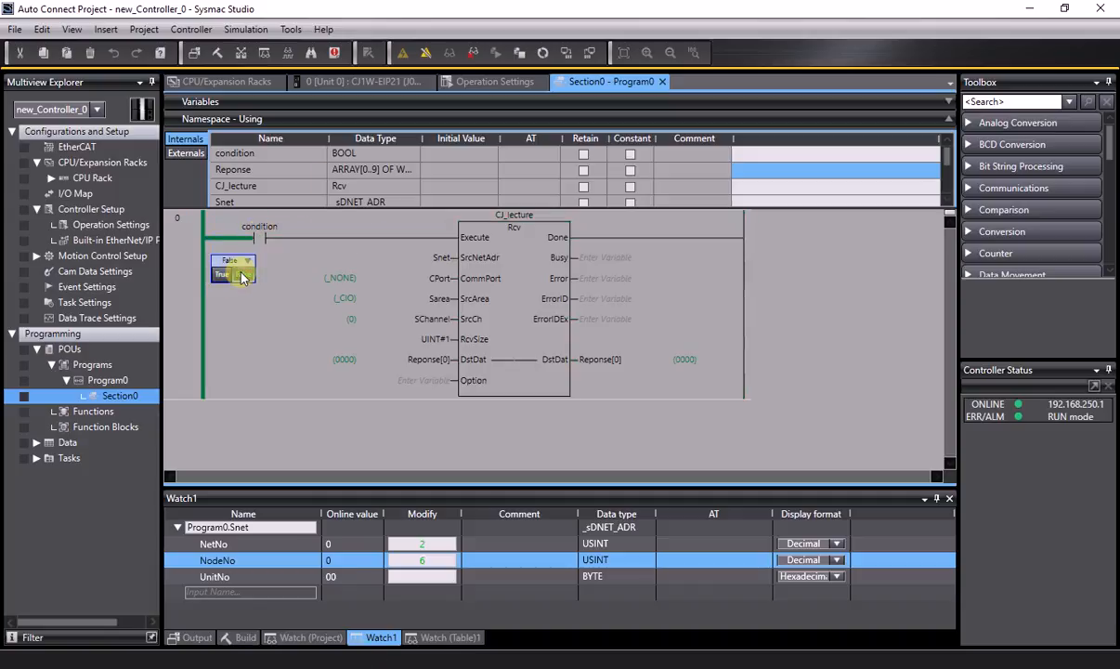
left_click(221, 276)
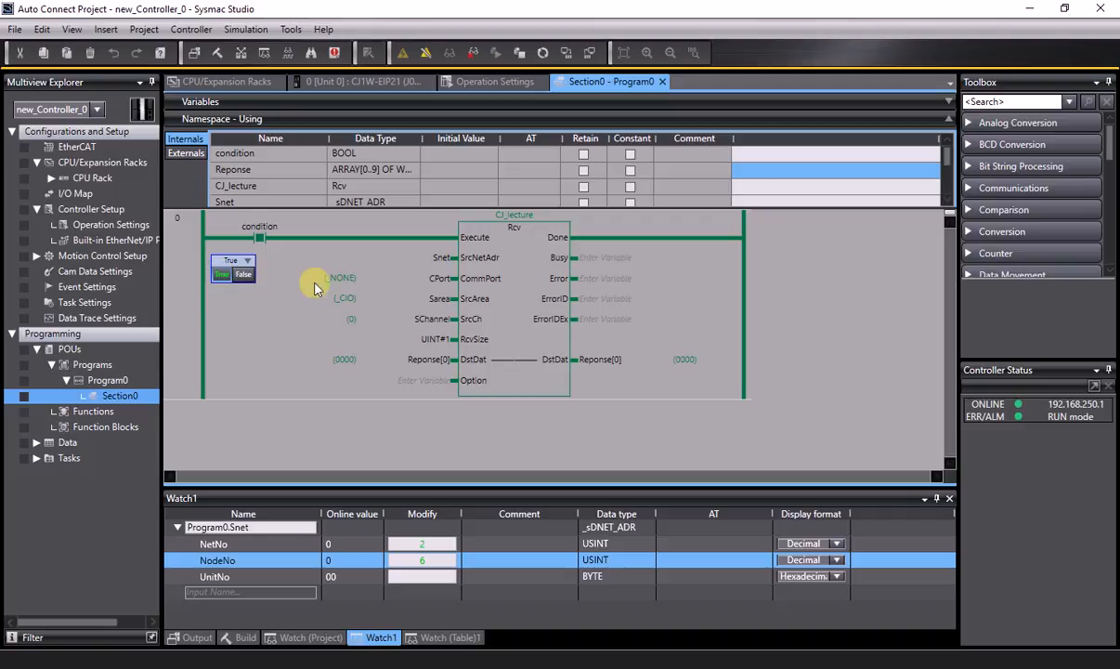
Apply the Snet modify values in the watch list, setting NetNo to 2 and NodeNo to 6.
left_click(414, 544)
key("Return")
left_click(421, 560)
type("6")
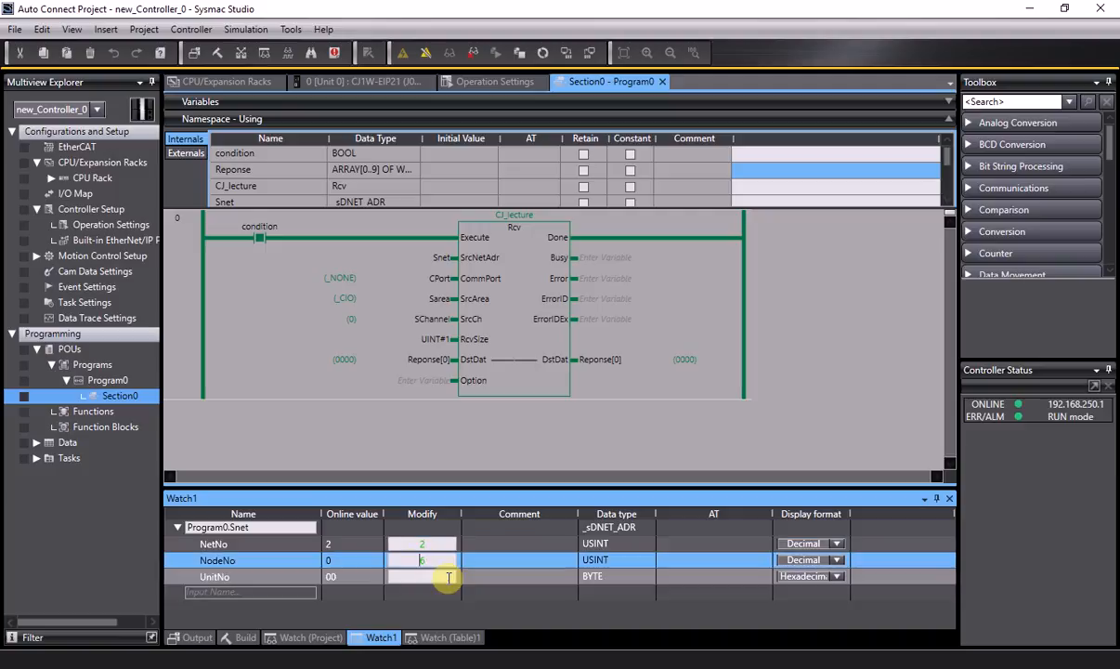
key("Return")
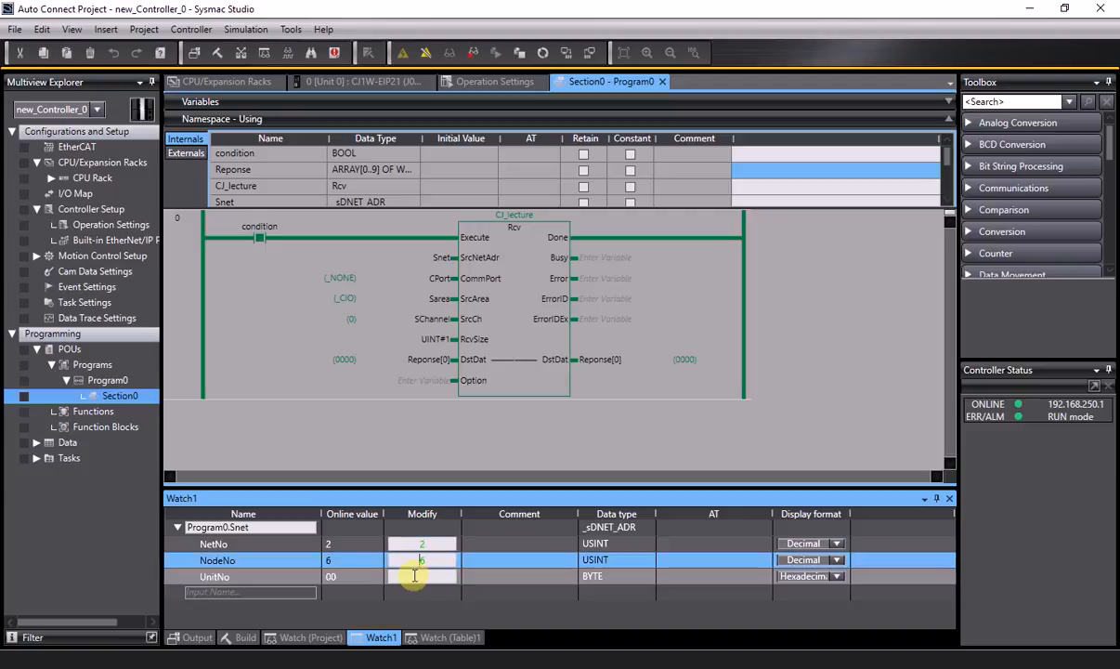
Reset the condition contact to False and set it back to True to retrigger the Rcv read.
left_click(258, 244)
left_click(232, 257)
left_click(243, 275)
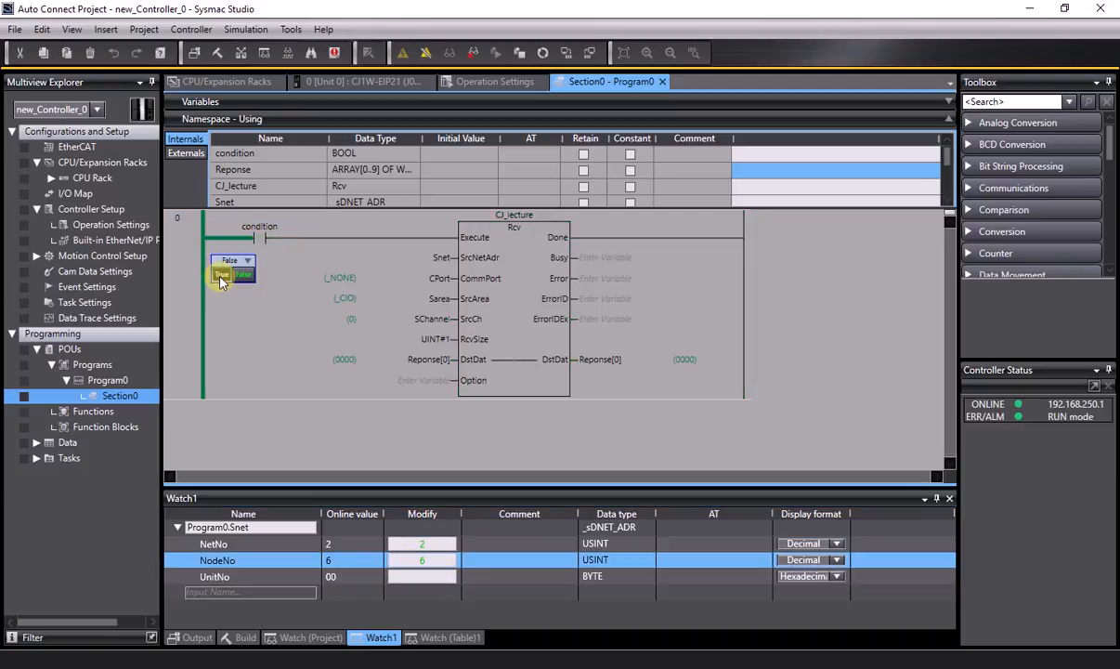
left_click(221, 277)
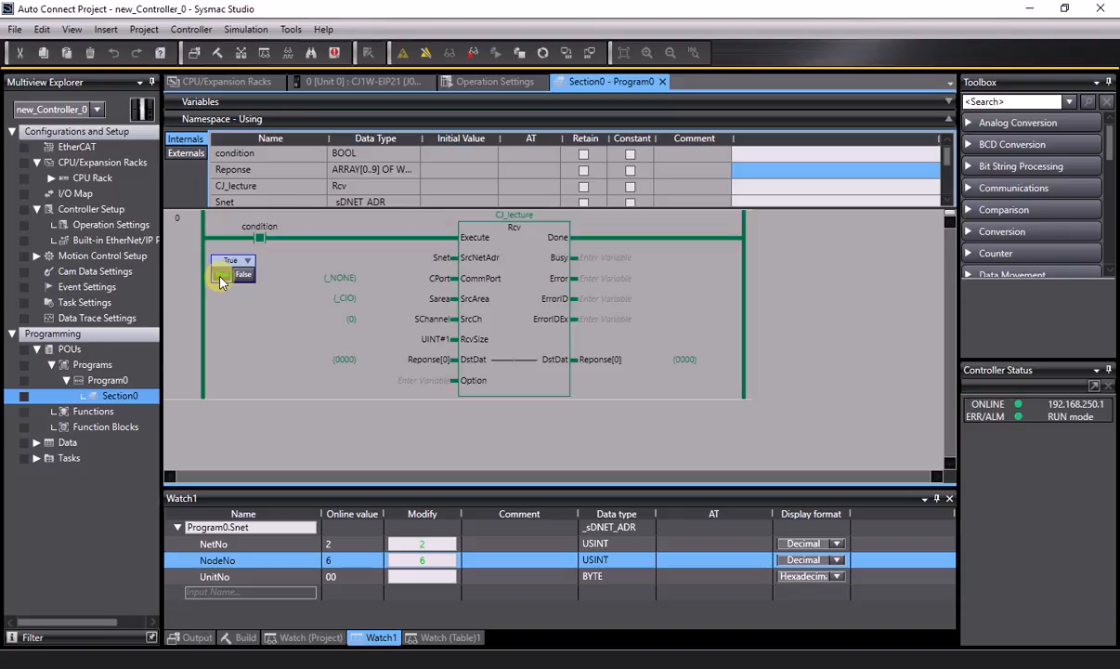
left_click(235, 277)
Set the online value of Sarea to _DM and of SChannel to 25 on the Rcv block.
left_click(339, 292)
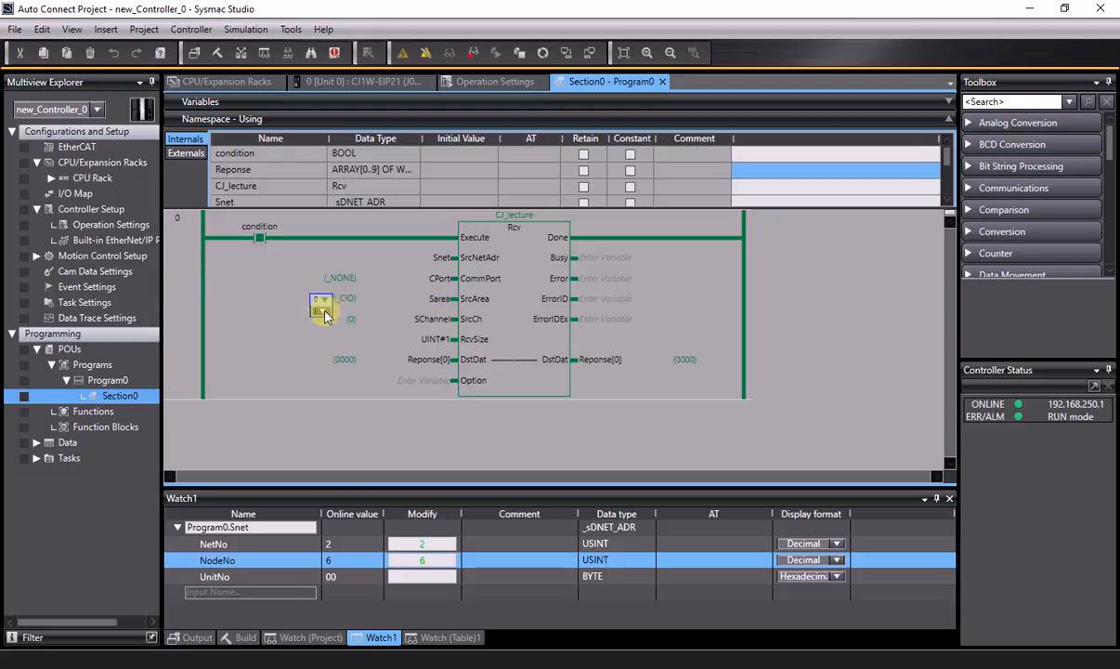
left_click(322, 310)
left_click(321, 356)
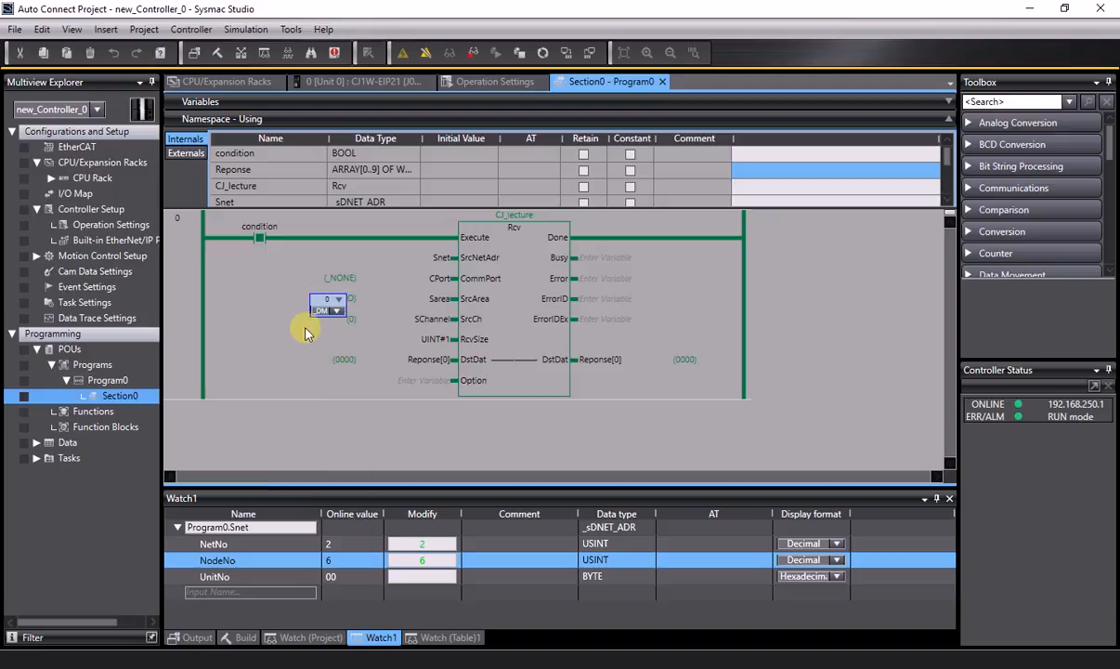
left_click(308, 332)
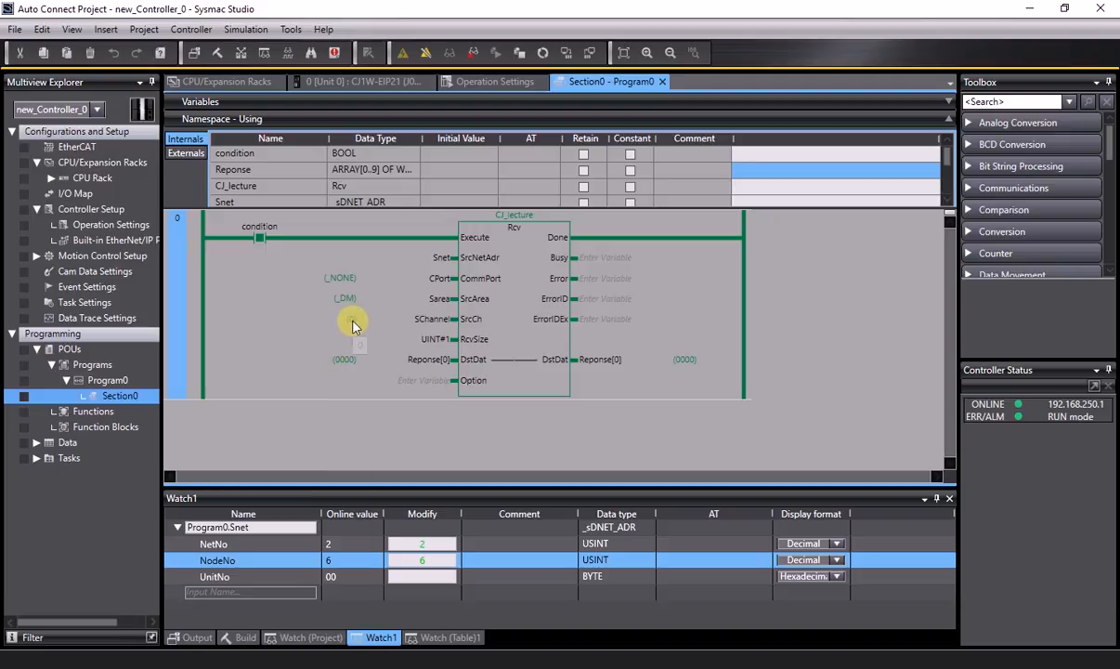
left_click(351, 320)
type("25")
left_click(319, 363)
Trigger the Rcv read with the condition contact set to True and check the Reponse[0] value.
left_click(243, 231)
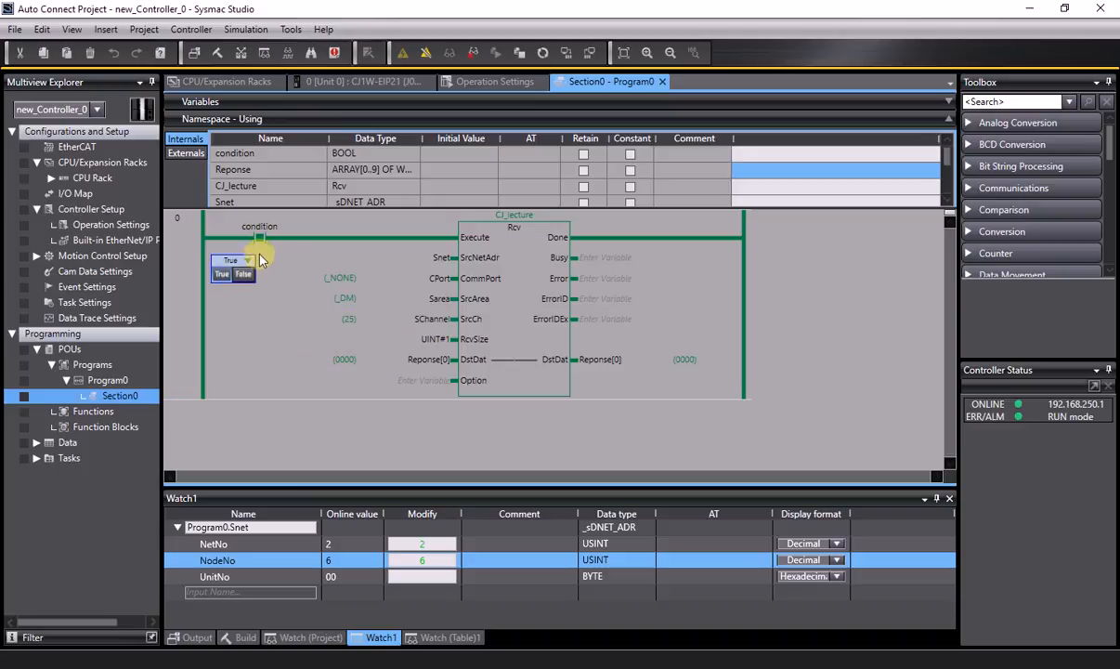
left_click(222, 274)
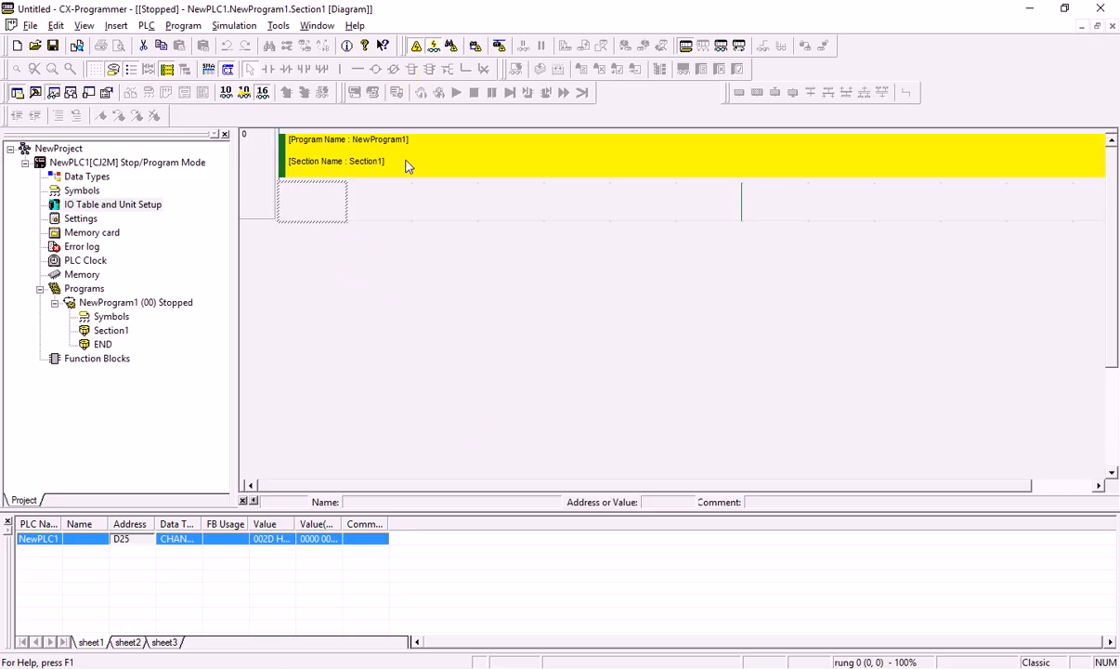
Switch to CX-Programmer, take the CJ2M offline and add a W0.00 contact at the start of the first rung.
left_click(415, 46)
left_click(308, 204)
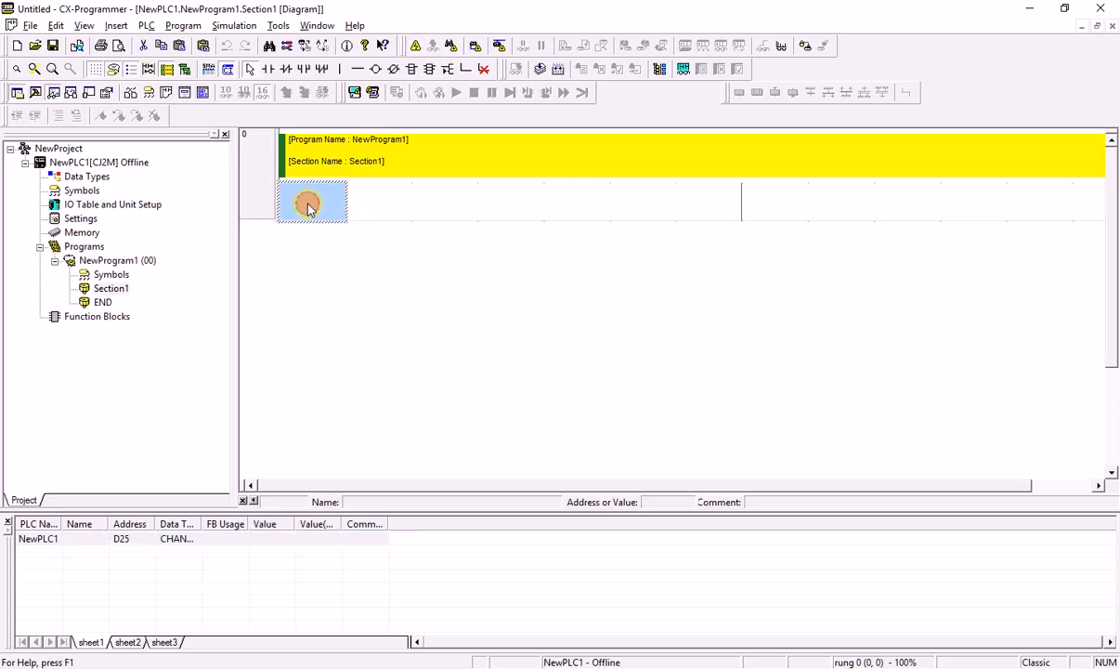
key("c")
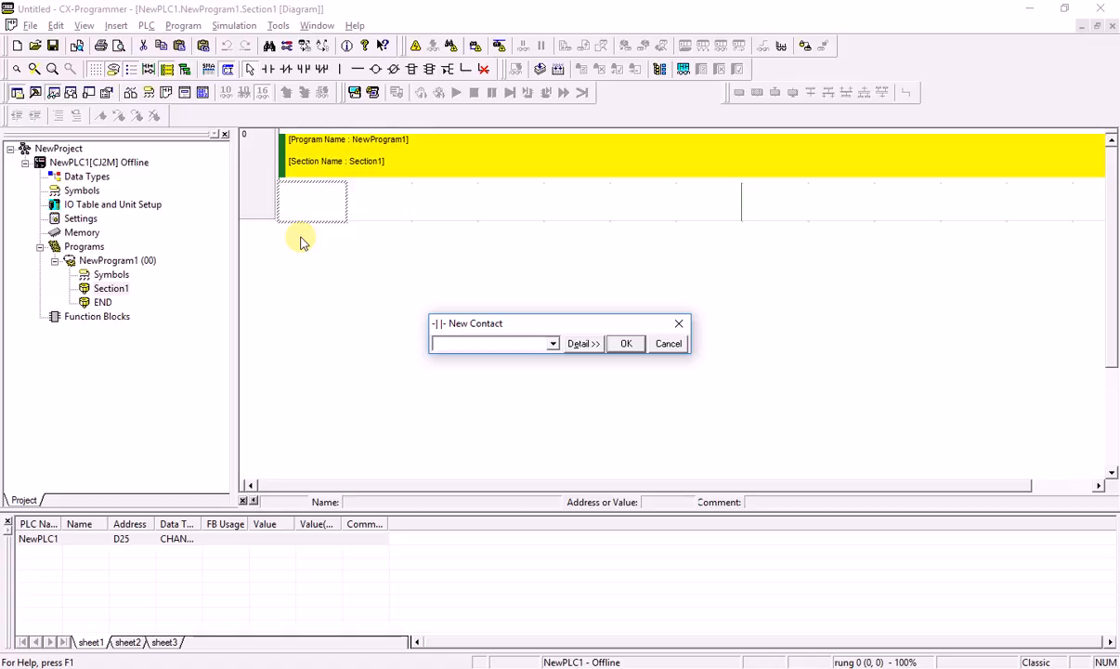
type("w0")
key("Return")
key("Return")
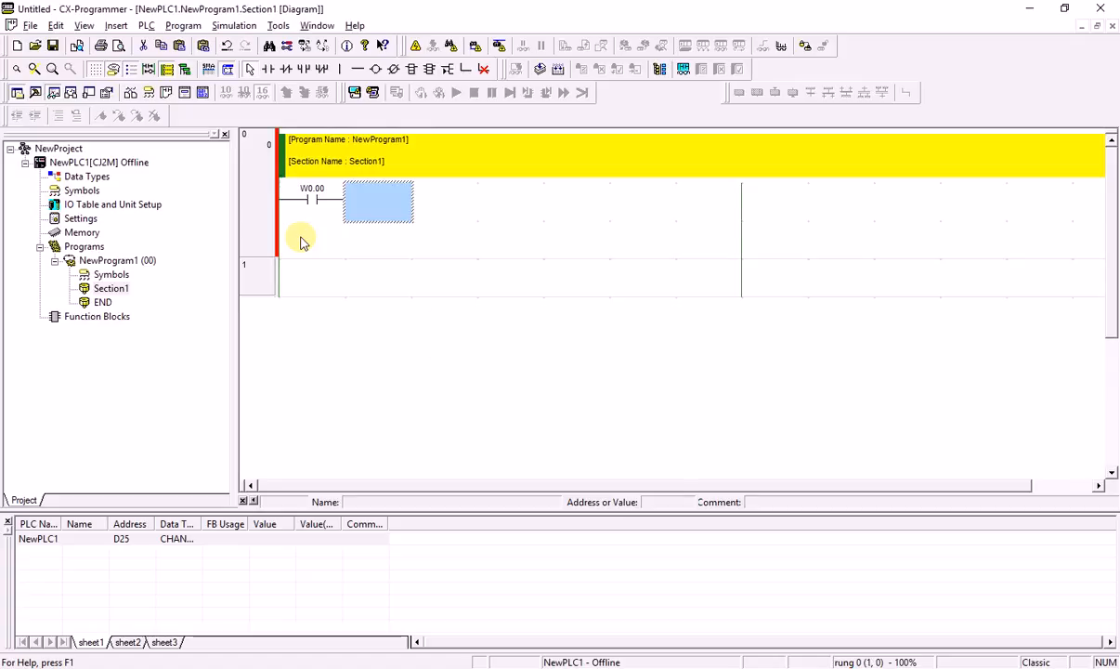
Add a RECV instruction after the W0.00 contact with operands D0, D50 and D100.
key("i")
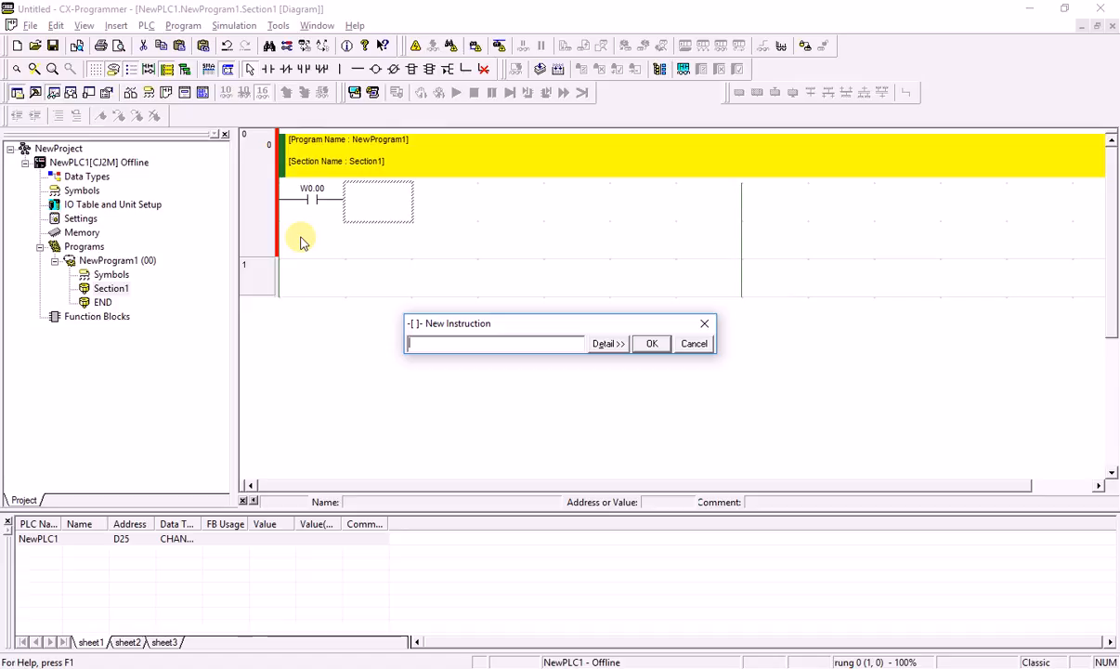
type("RECV")
key("Return")
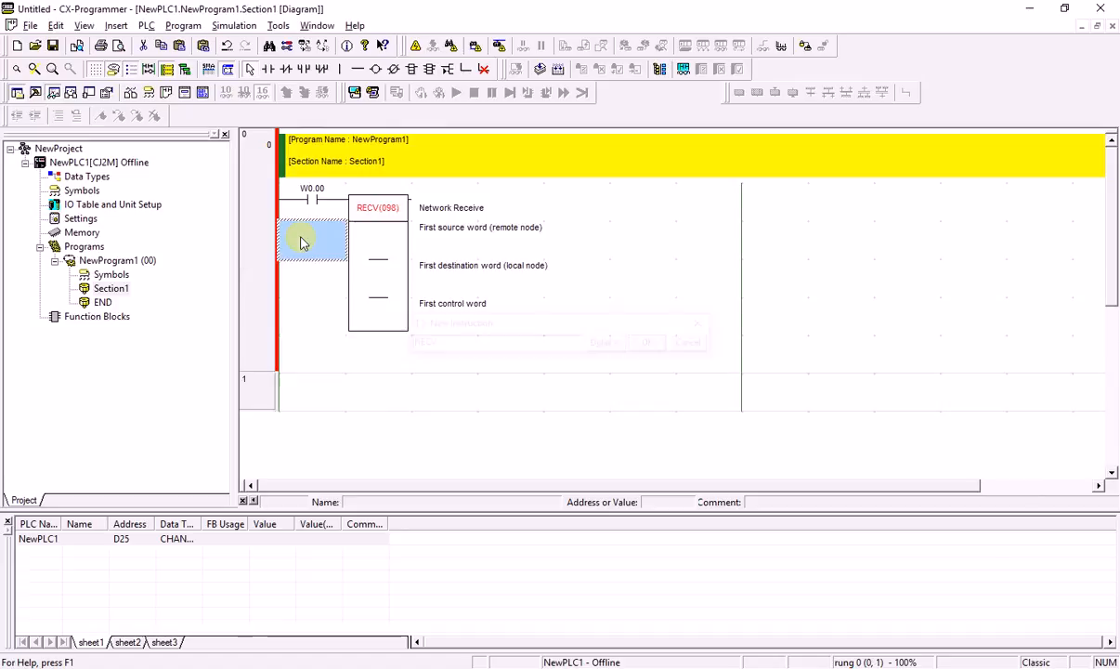
key("Right")
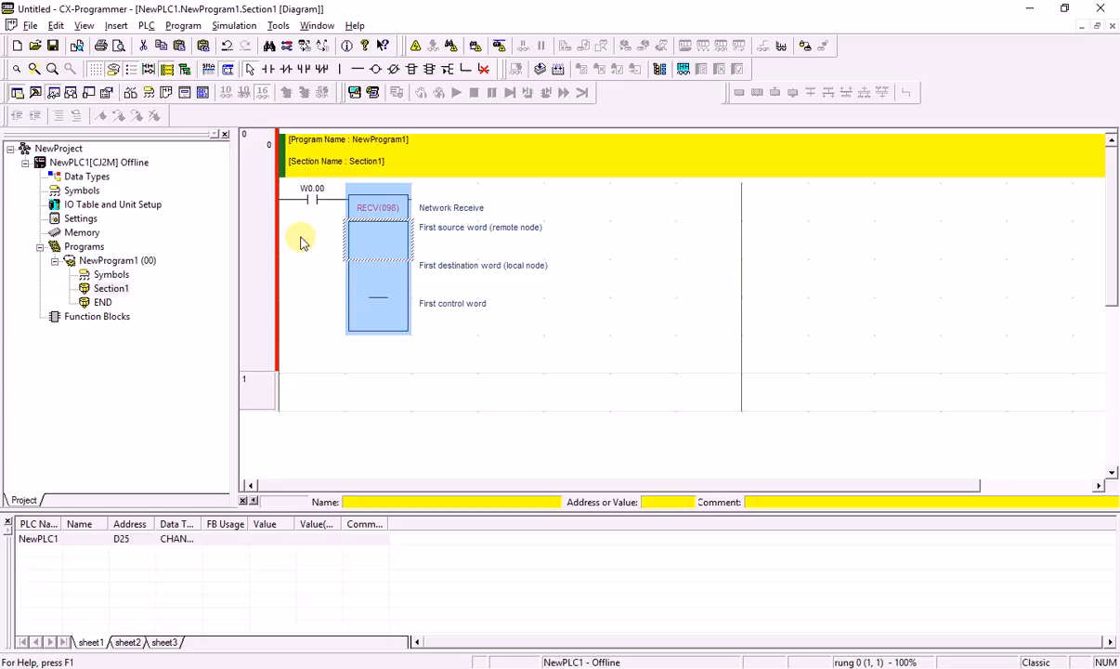
key("Return")
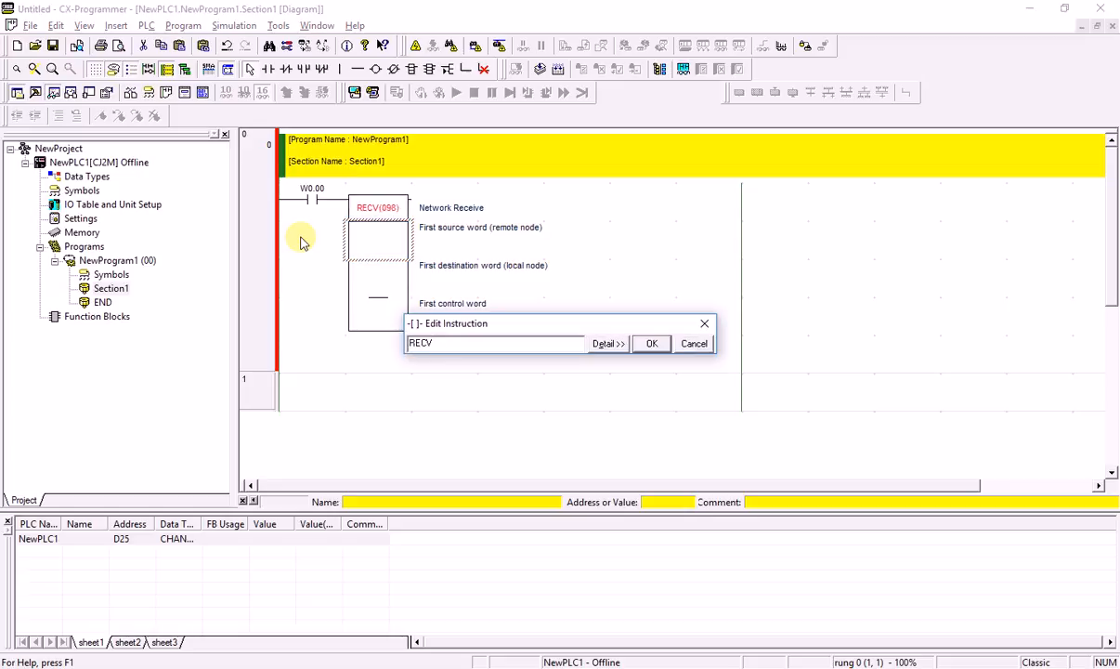
type("D0 D50 d100")
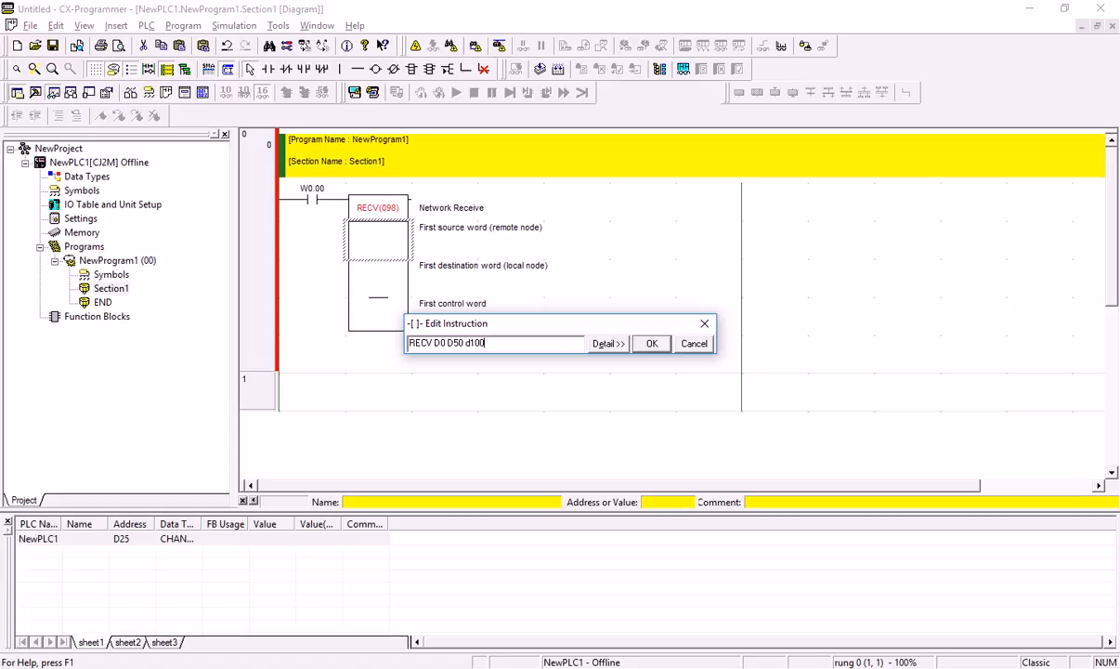
key("Return")
key("Return")
key("Return")
key("Return")
Add the RECV control words D100 through D104 to the watch window.
double_click(129, 543)
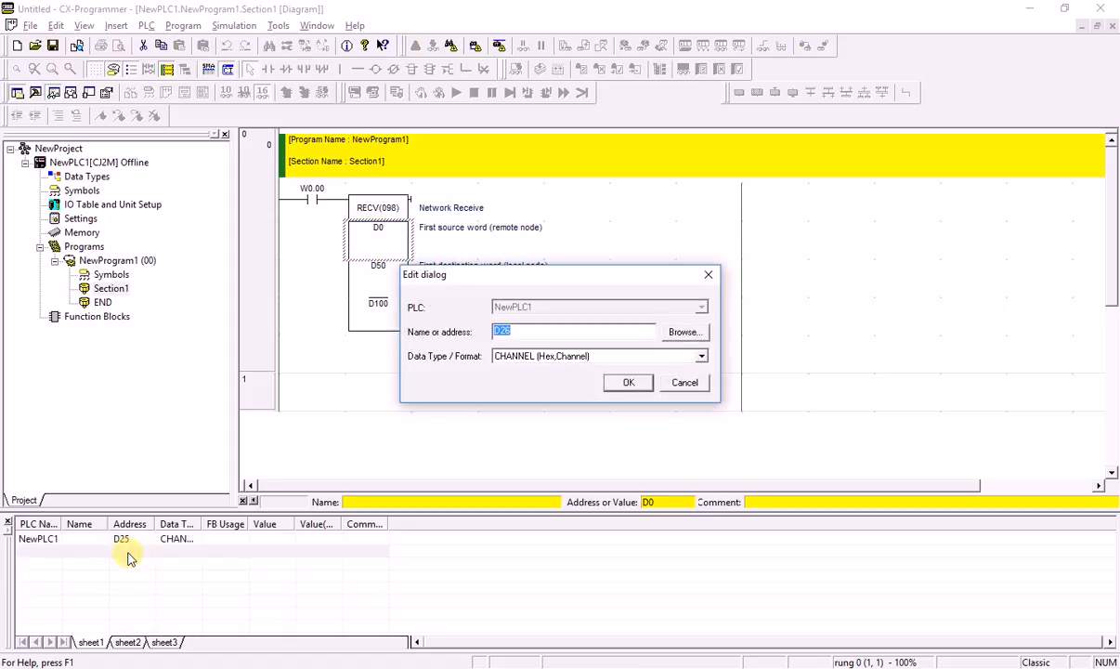
type("d100")
key("Return")
double_click(136, 563)
key("Return")
double_click(164, 576)
key("Return")
double_click(226, 588)
key("Return")
double_click(226, 601)
key("Return")
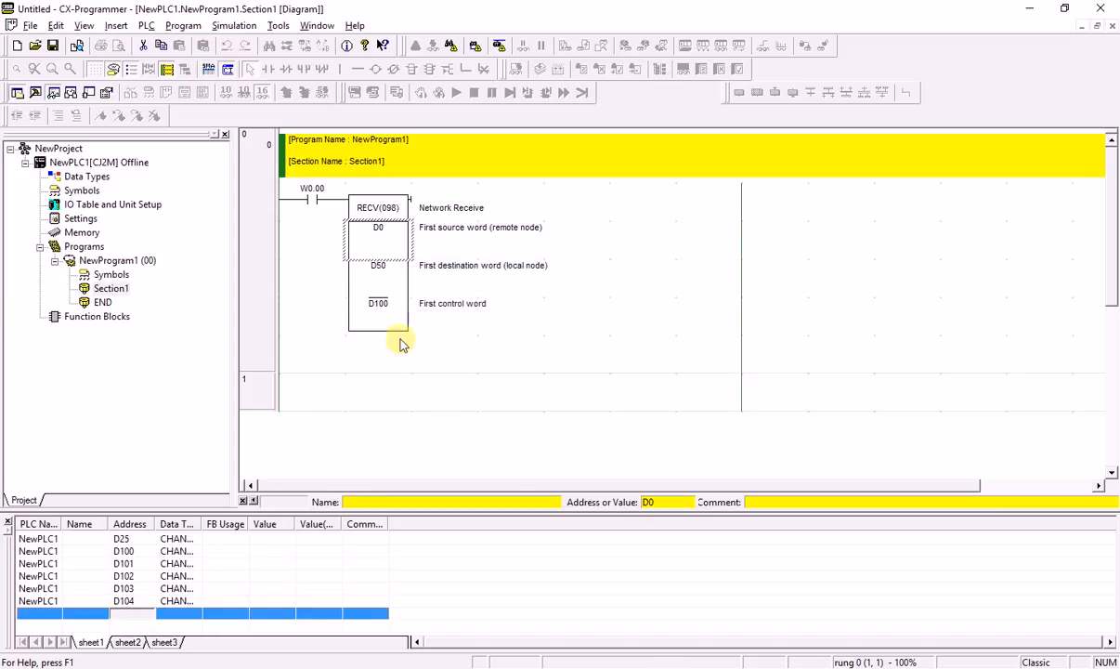
Consult the RECV instruction help for the layout of control words C to C+3, and close the help.
left_click(400, 303)
double_click(380, 209)
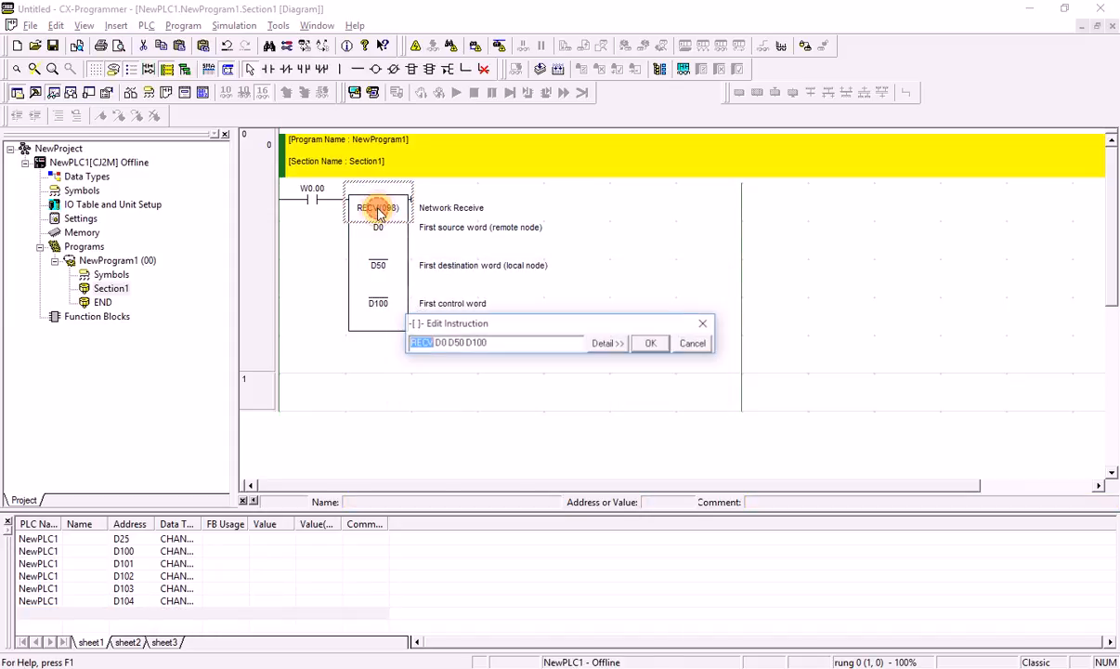
left_click(605, 344)
left_click(658, 380)
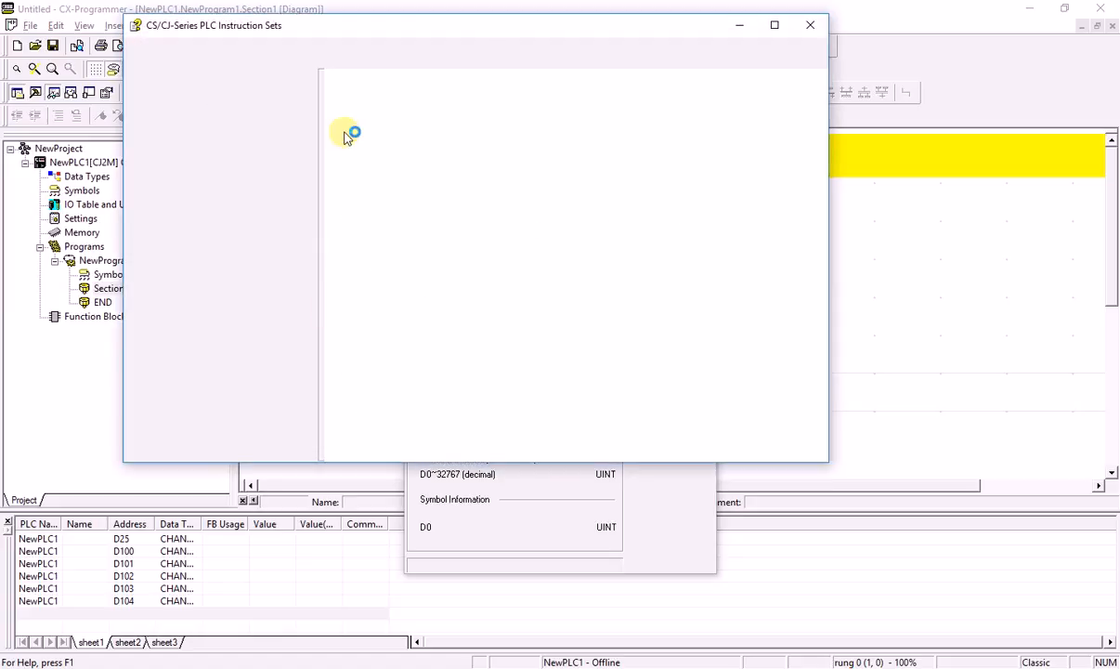
left_click_drag(389, 24, 617, 39)
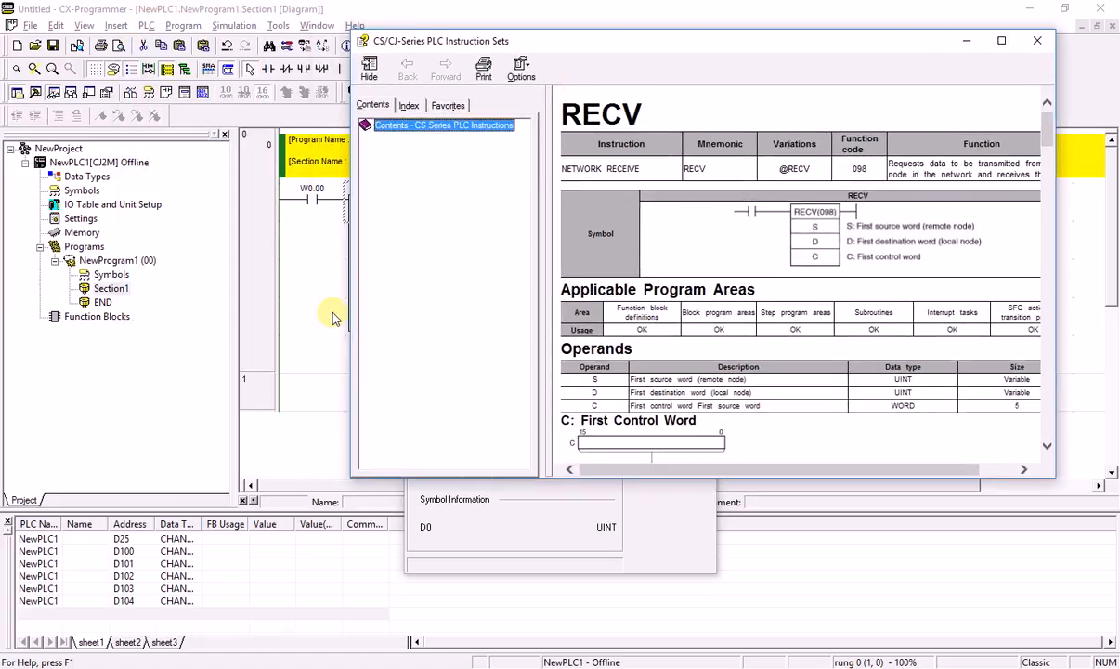
left_click_drag(349, 312, 531, 328)
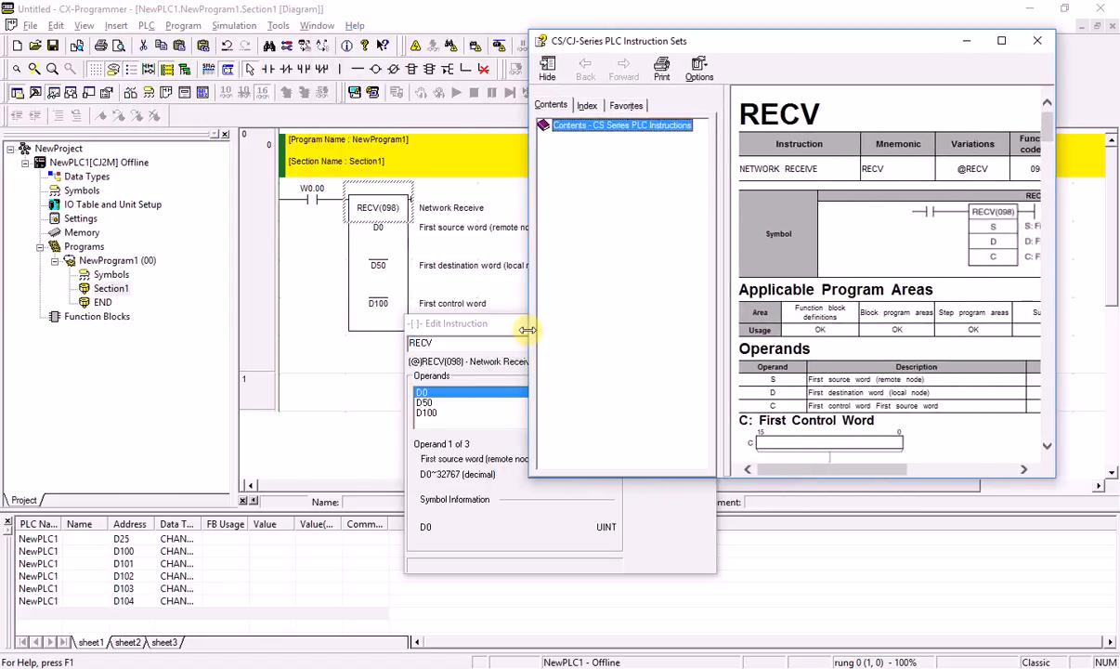
left_click_drag(1047, 135, 1048, 171)
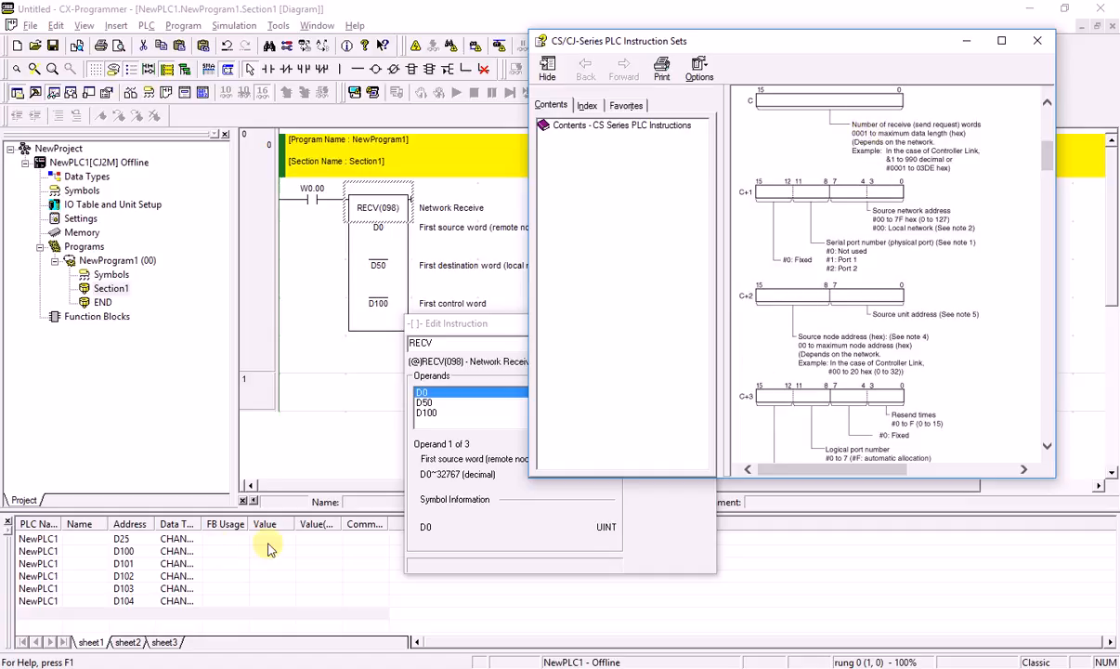
left_click(212, 544)
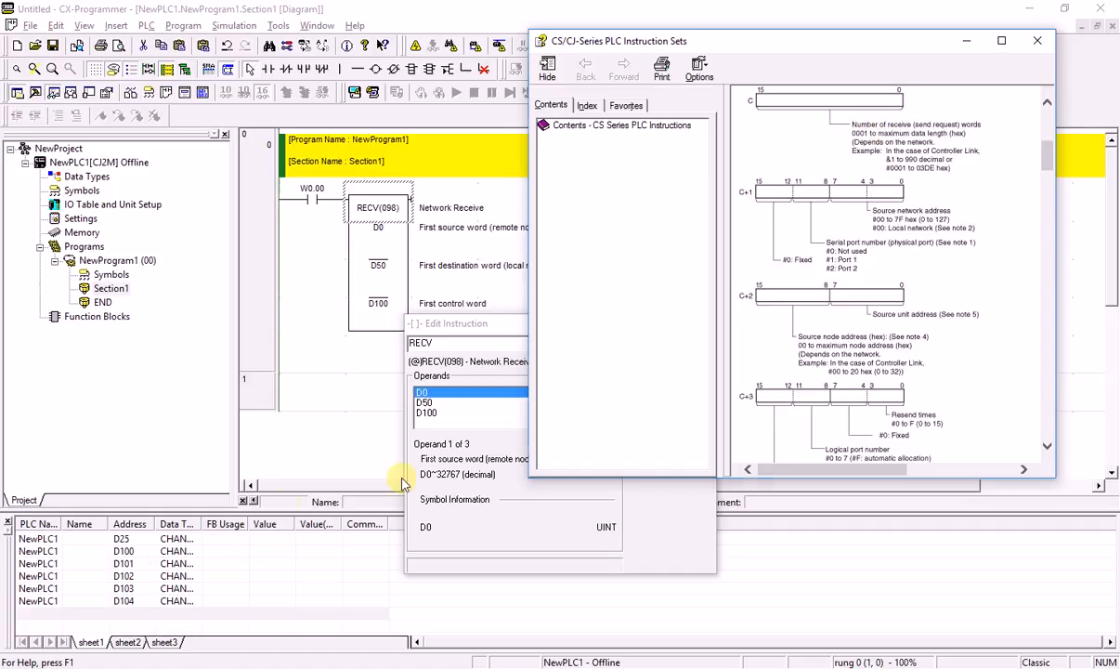
left_click(1037, 40)
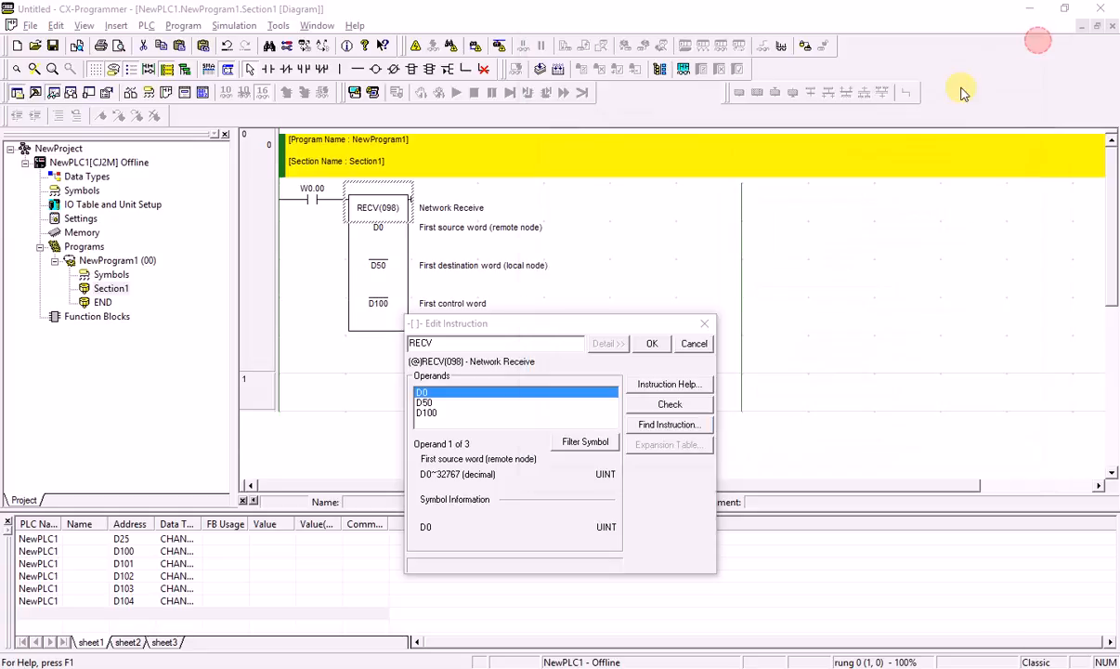
Close the RECV instruction editor and connect online to the CJ2M, accepting the differing PLC name.
left_click(661, 344)
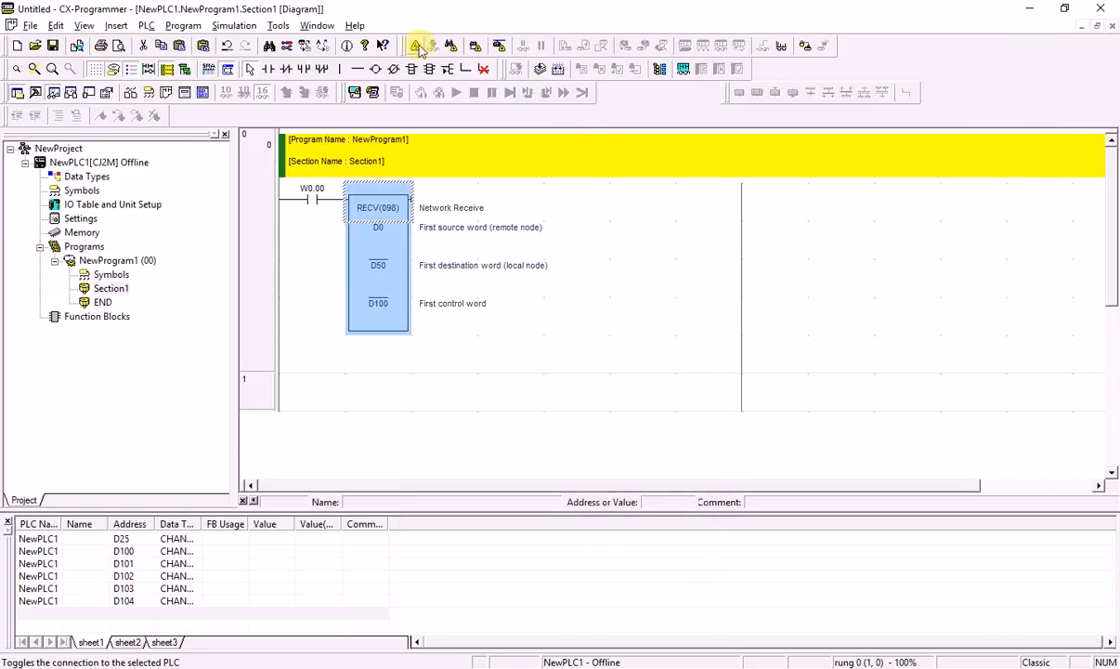
left_click(416, 46)
left_click(544, 396)
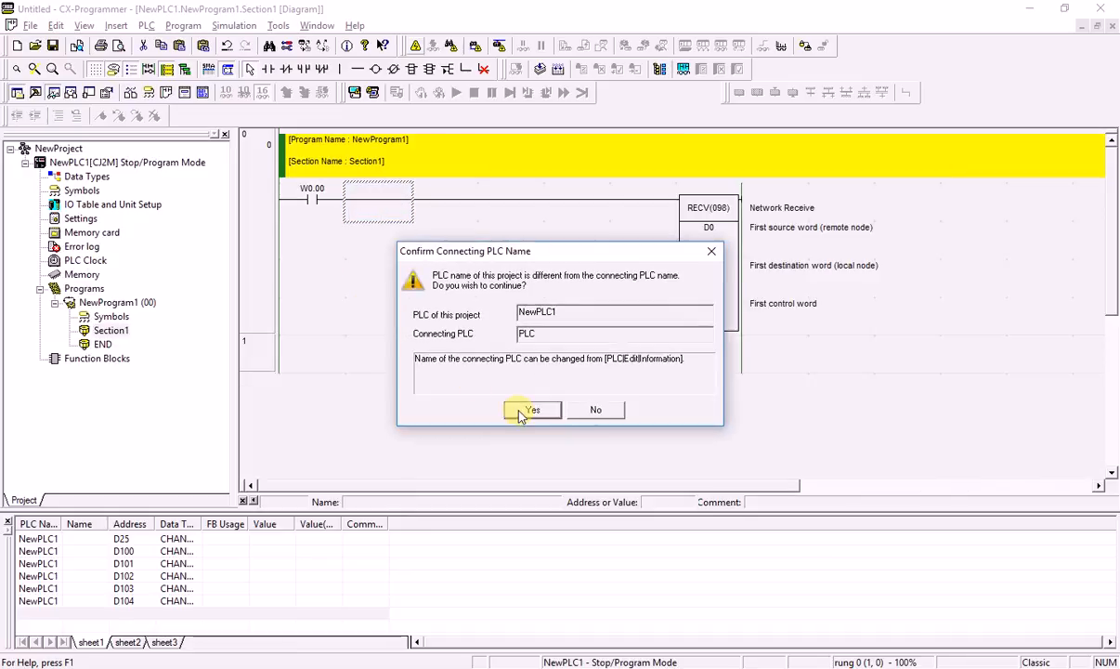
left_click(522, 411)
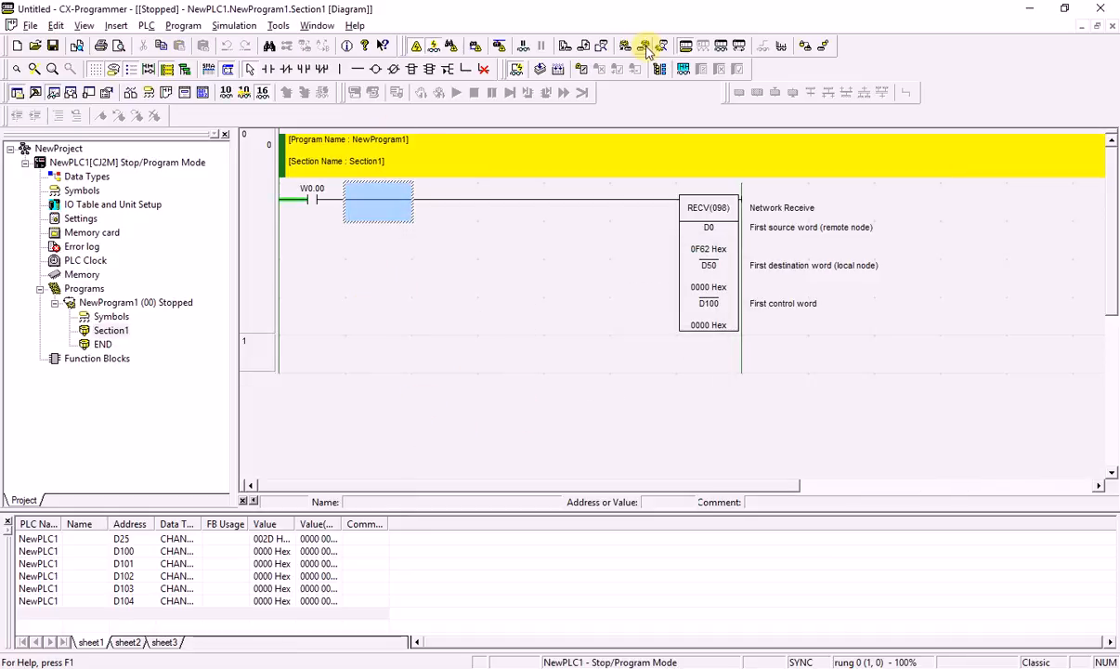
Download the program, symbols, comments and program index to the CJ2M.
left_click(563, 47)
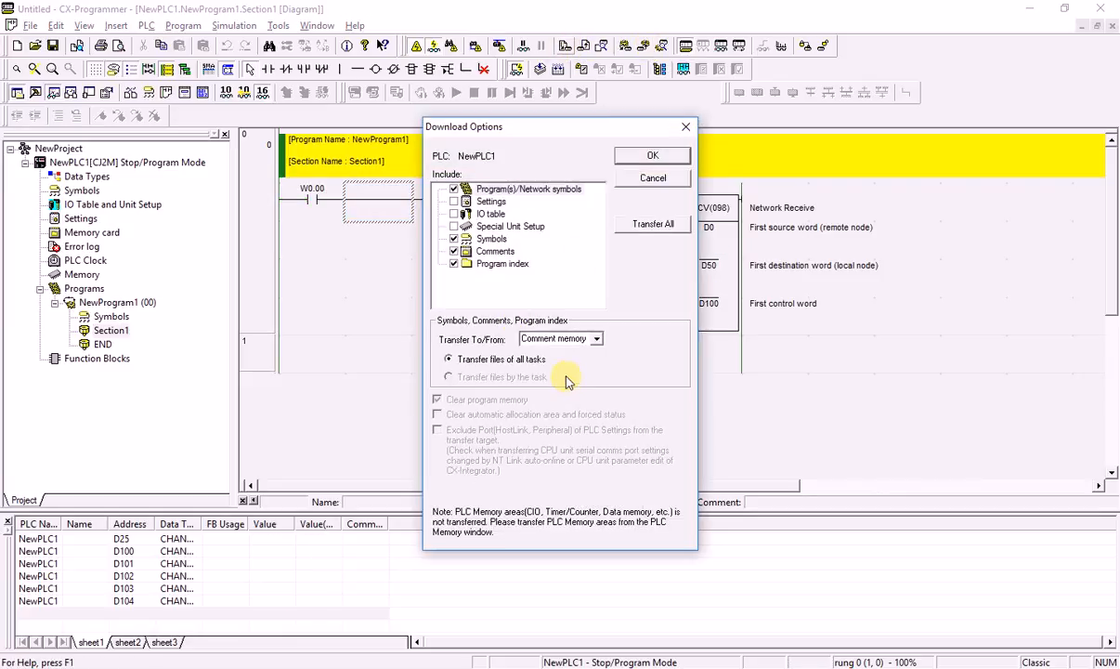
left_click(640, 153)
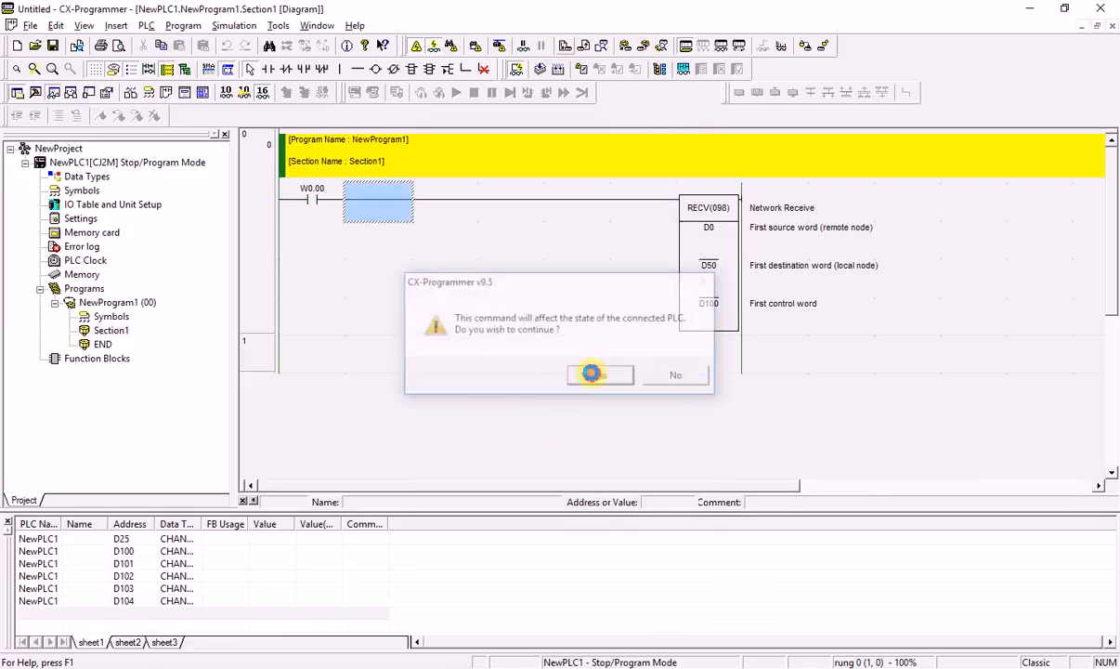
left_click(599, 375)
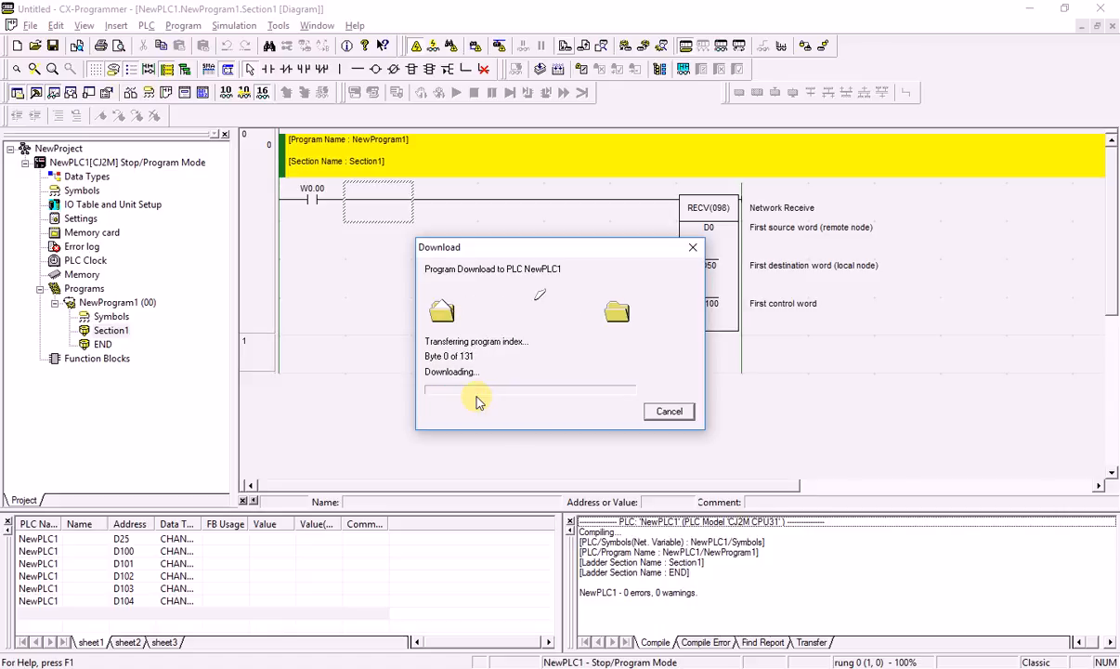
left_click(658, 411)
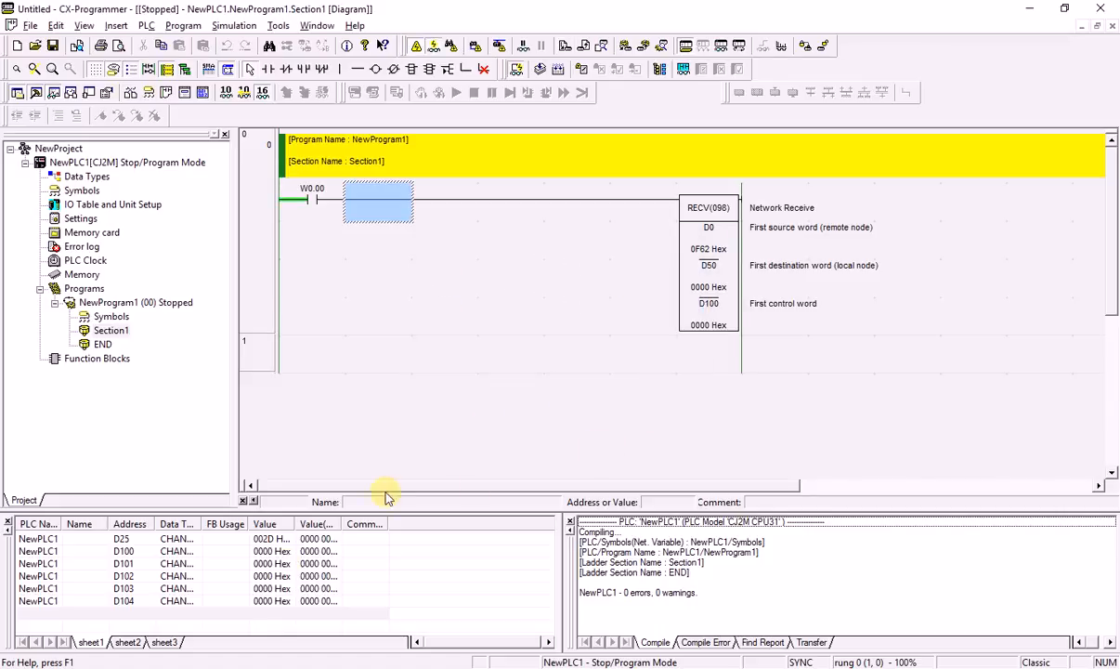
Set the first control word D100 to 1 in the watch window.
left_click(123, 552)
double_click(315, 539)
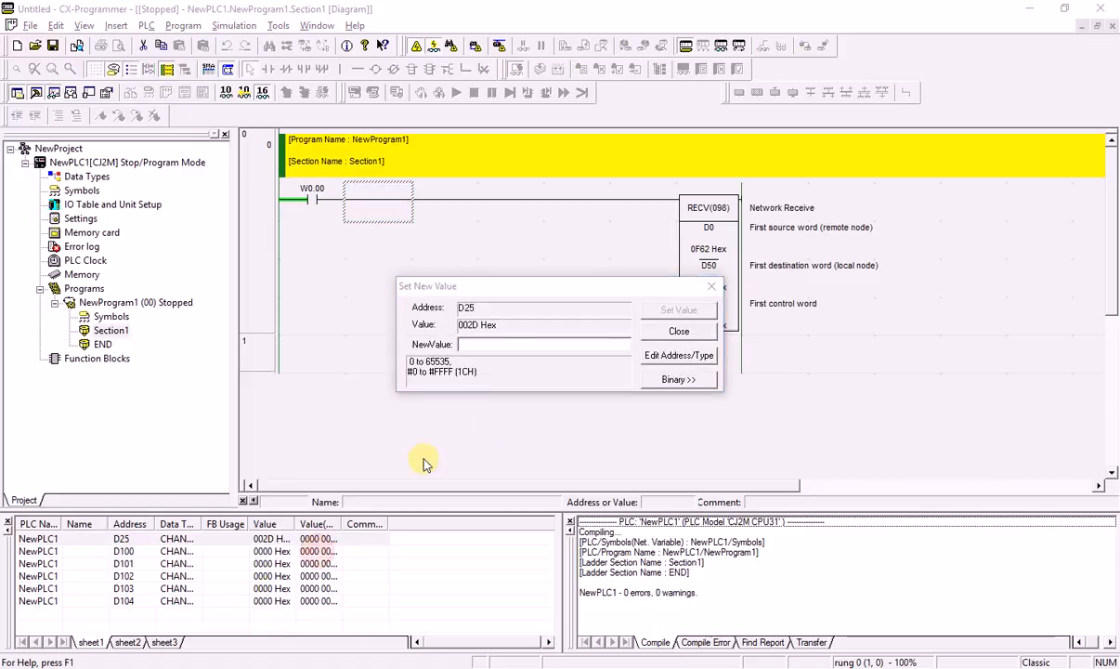
left_click(667, 333)
double_click(314, 551)
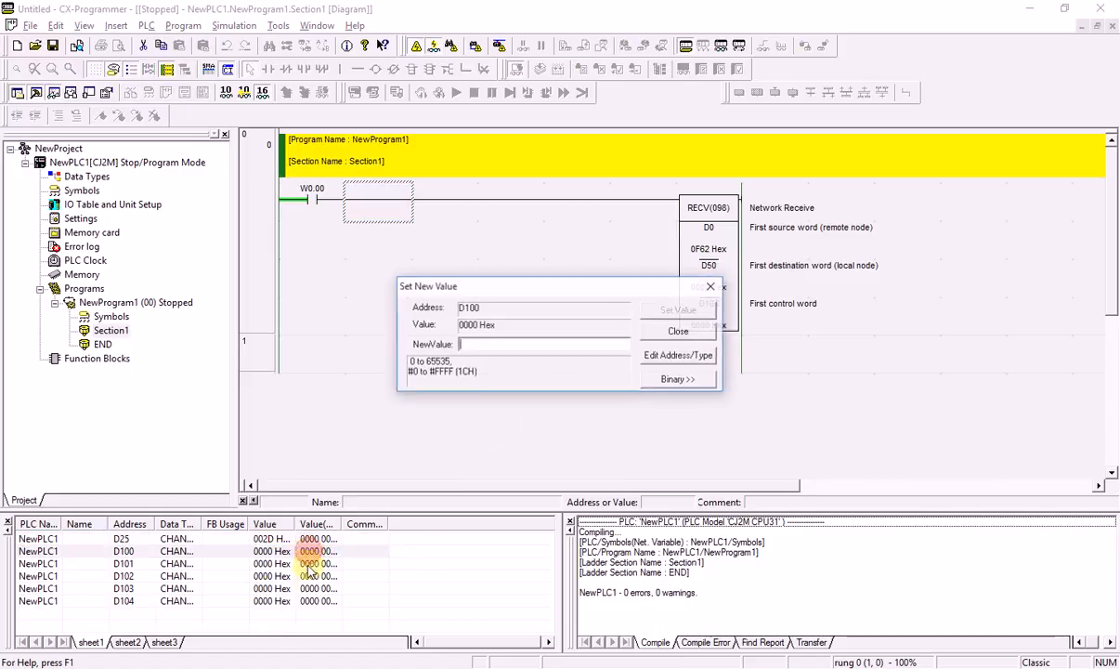
type("1")
key("Return")
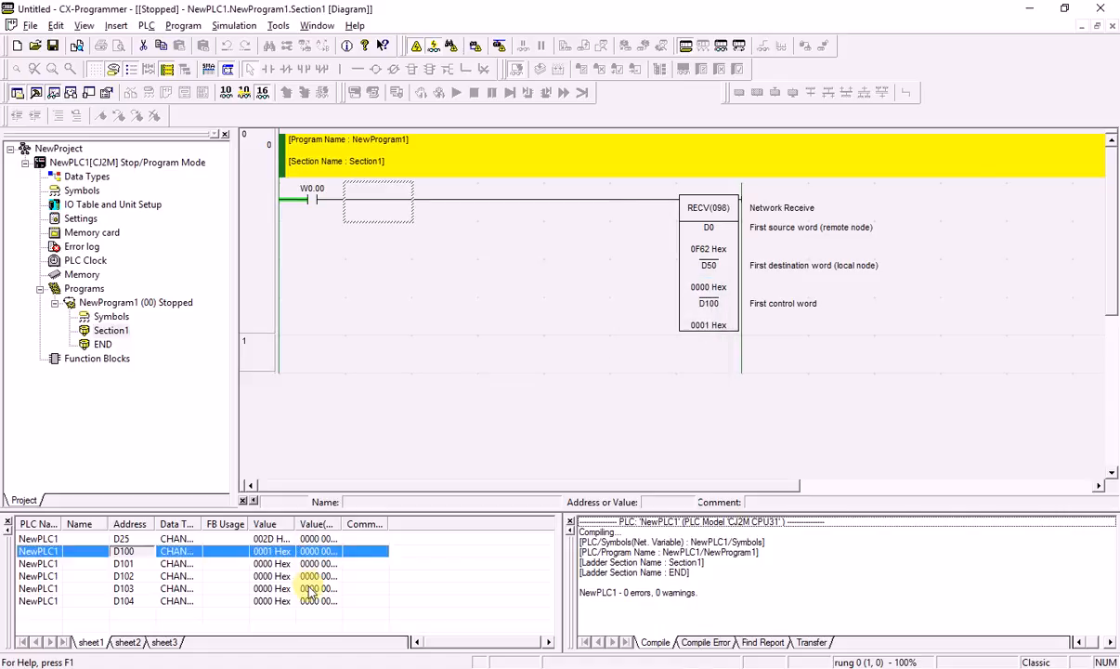
Start online editing of the RECV rung, check control word C+1 in the instruction help, and set D101 to 2.
left_click(706, 217)
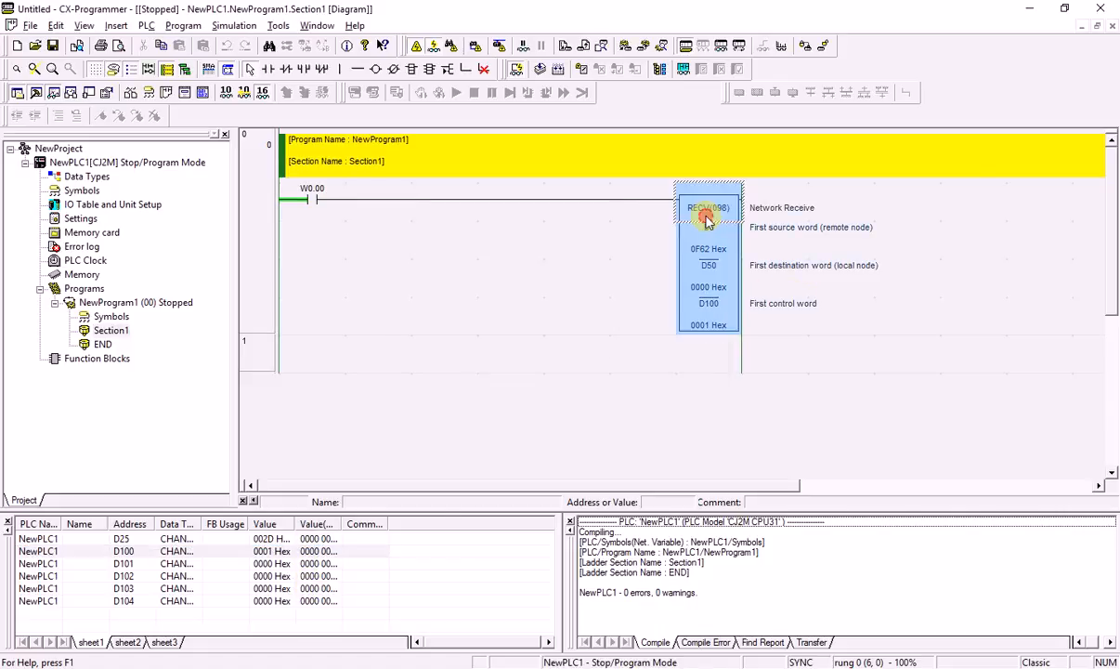
key("ctrl+e")
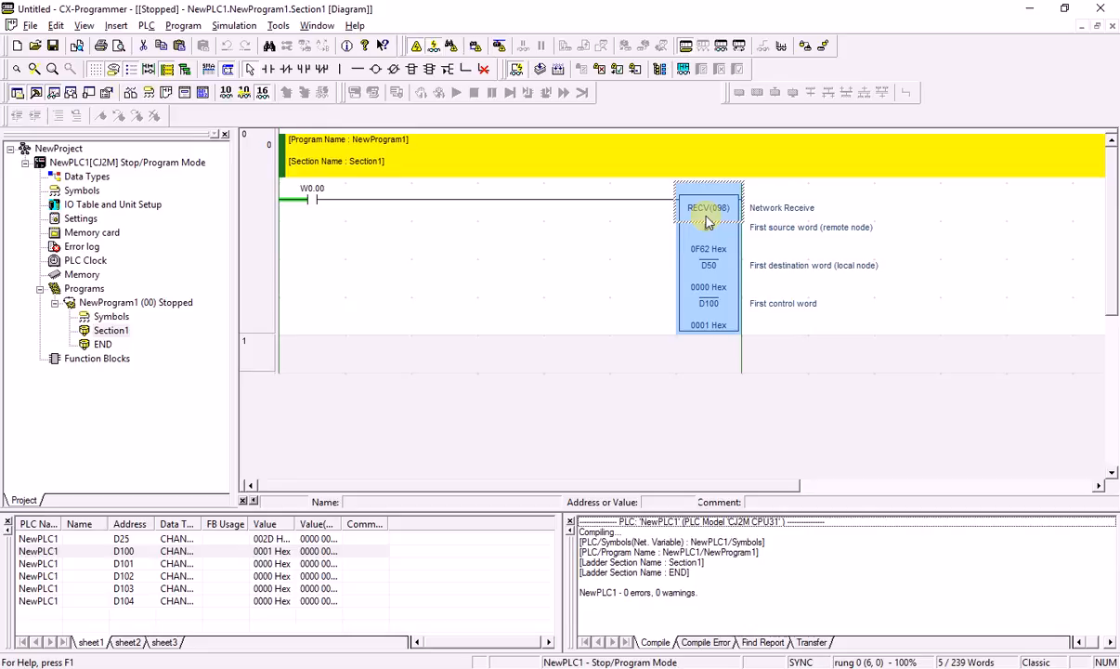
double_click(706, 221)
left_click(604, 343)
left_click(653, 387)
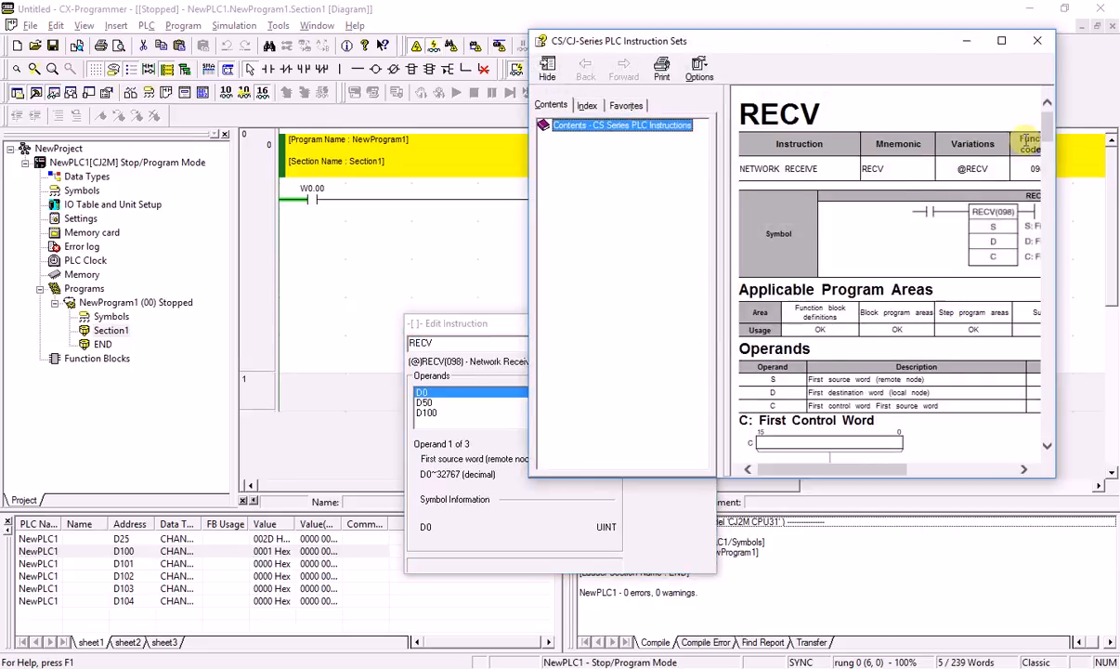
left_click_drag(1048, 119, 1053, 160)
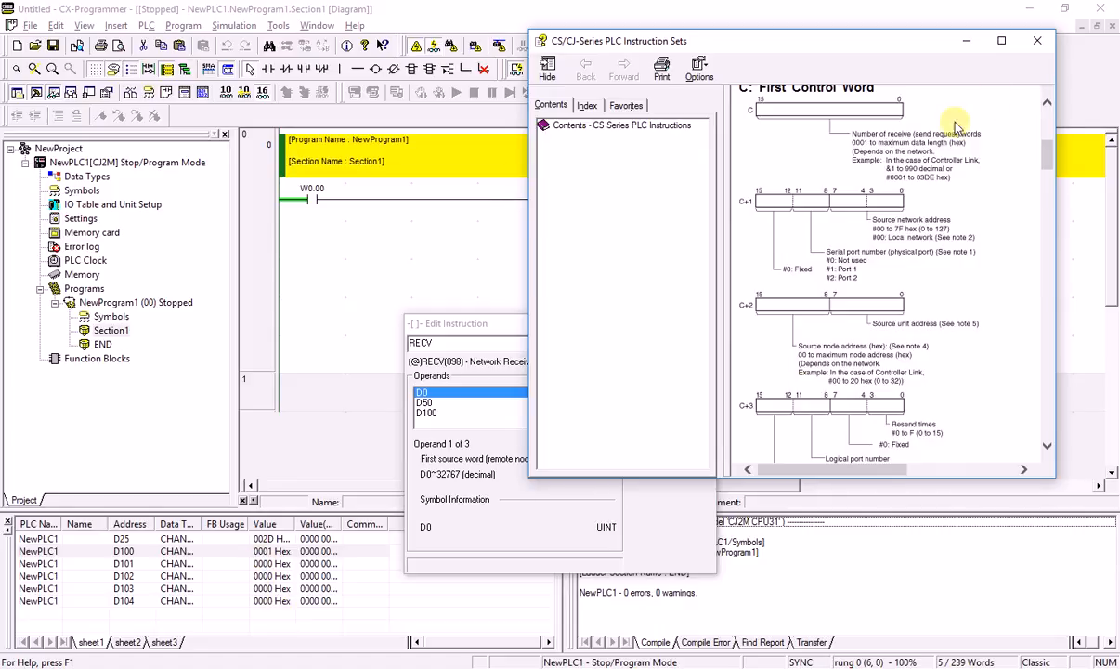
left_click(1036, 41)
left_click(705, 324)
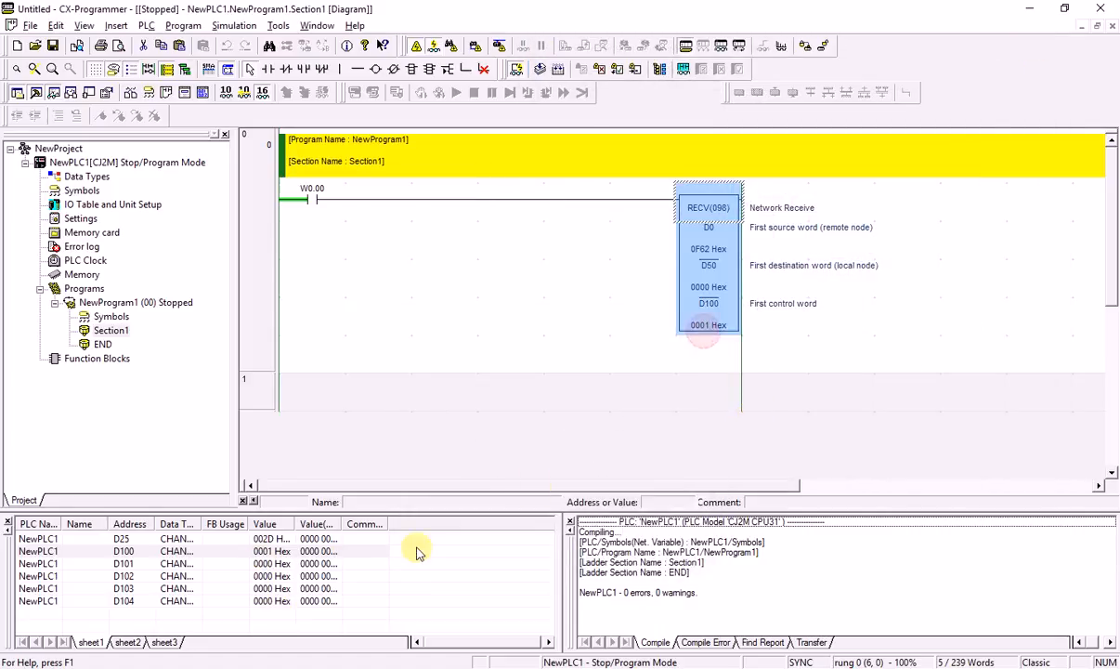
double_click(274, 563)
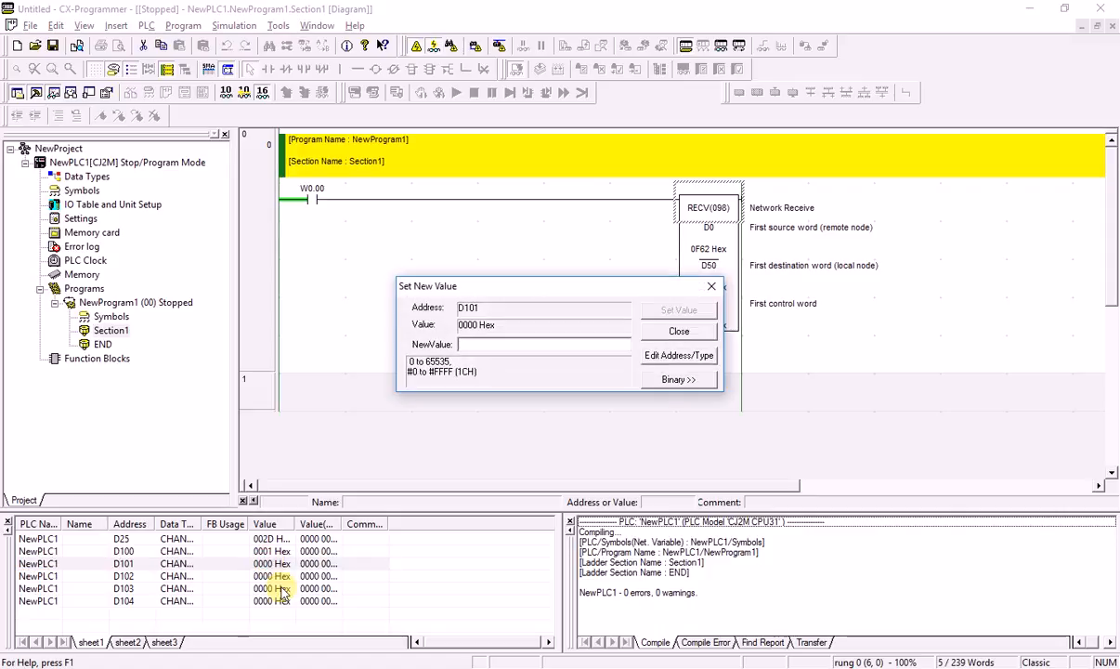
type("2")
key("Return")
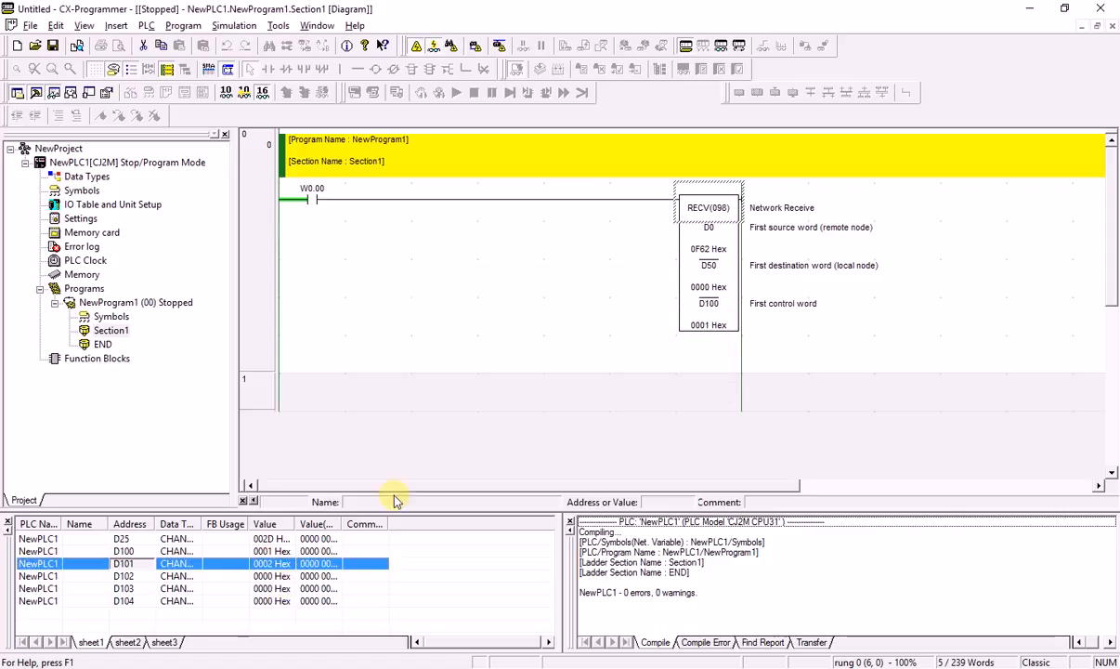
Consult the RECV instruction help for the source node and unit address layout of control word C+2.
double_click(724, 211)
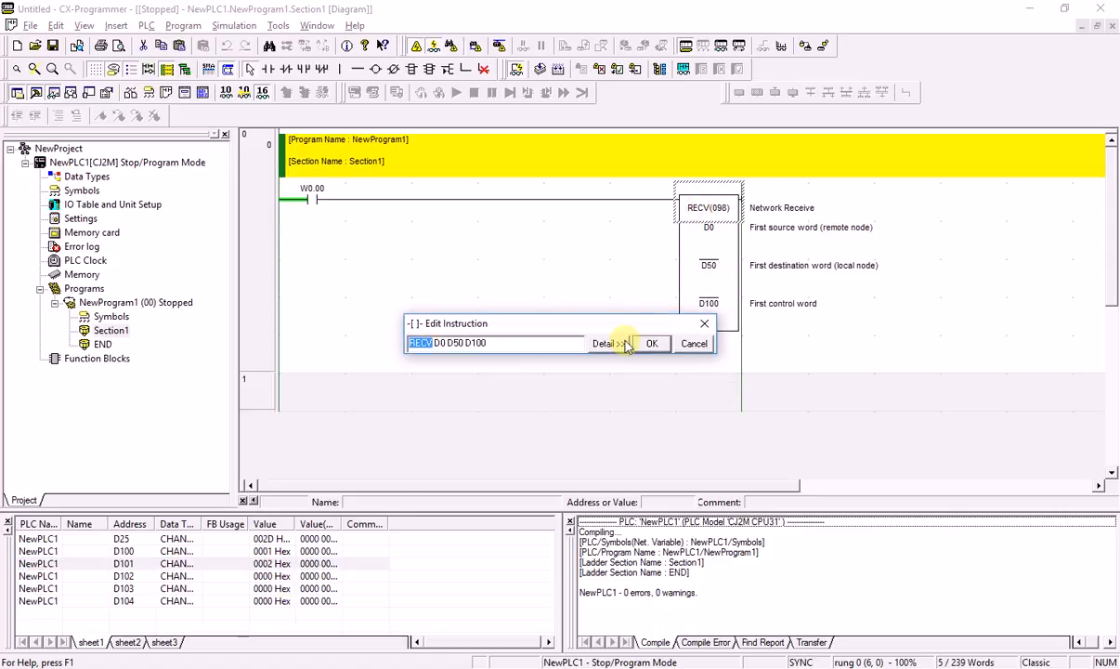
left_click(610, 344)
left_click(641, 384)
scroll(801, 344, "down", 2)
scroll(800, 343, "down", 4)
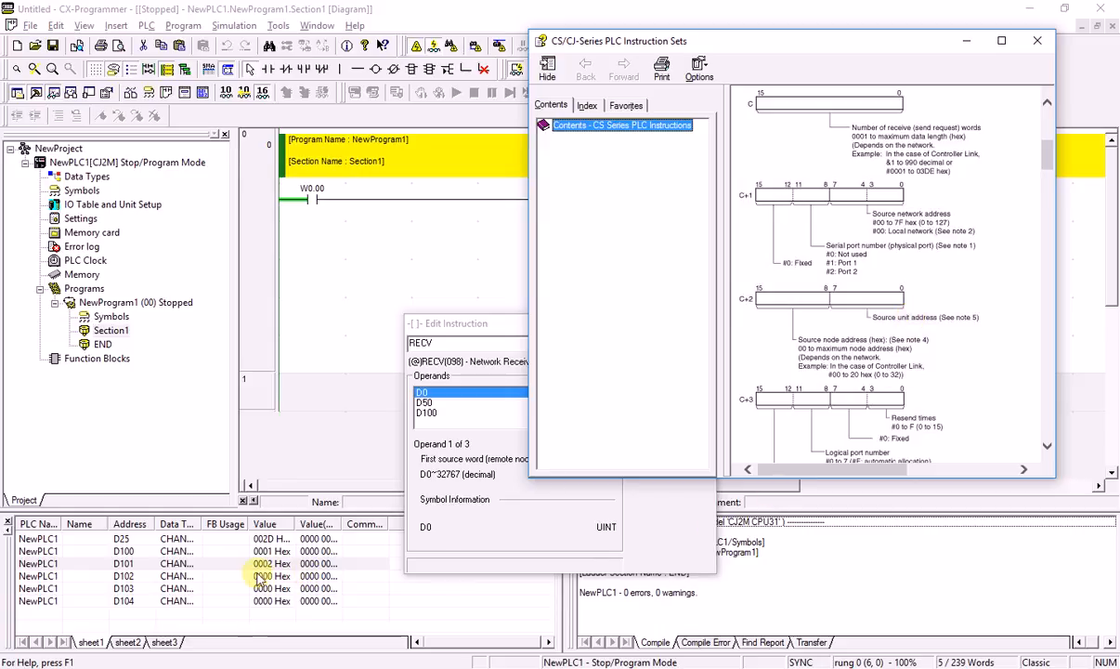
left_click(964, 42)
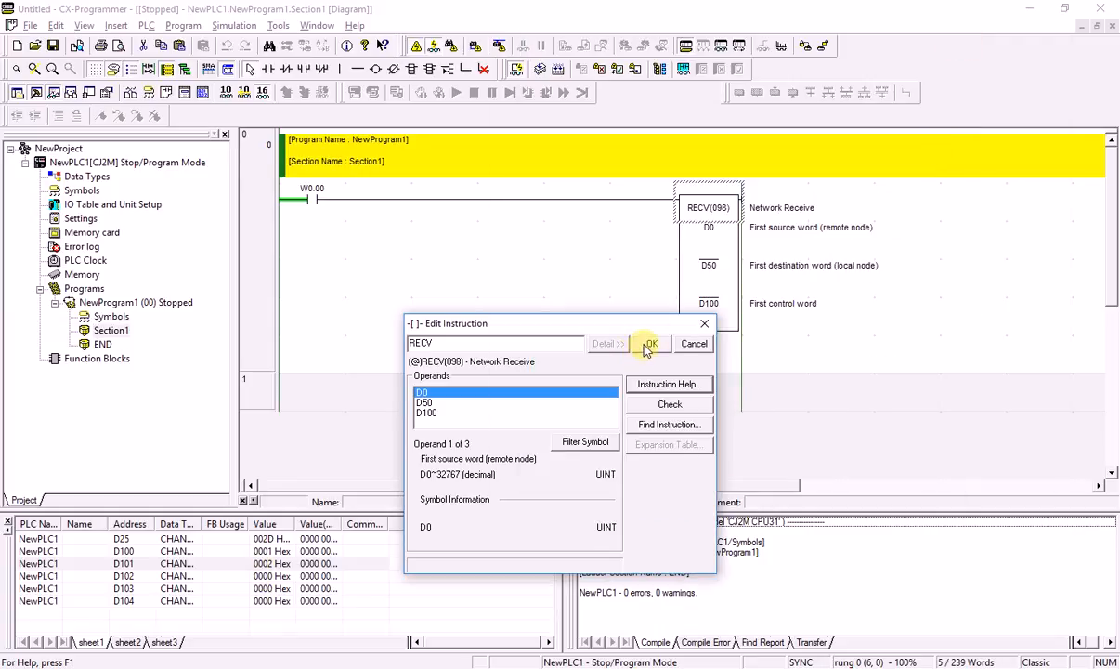
left_click(297, 564)
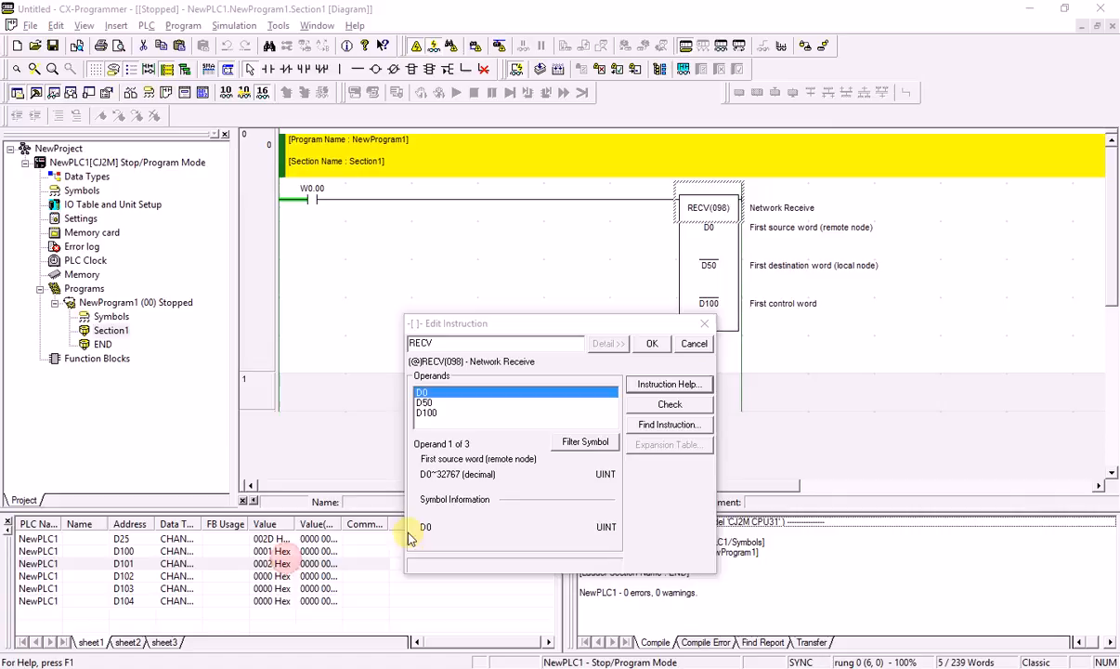
left_click(652, 344)
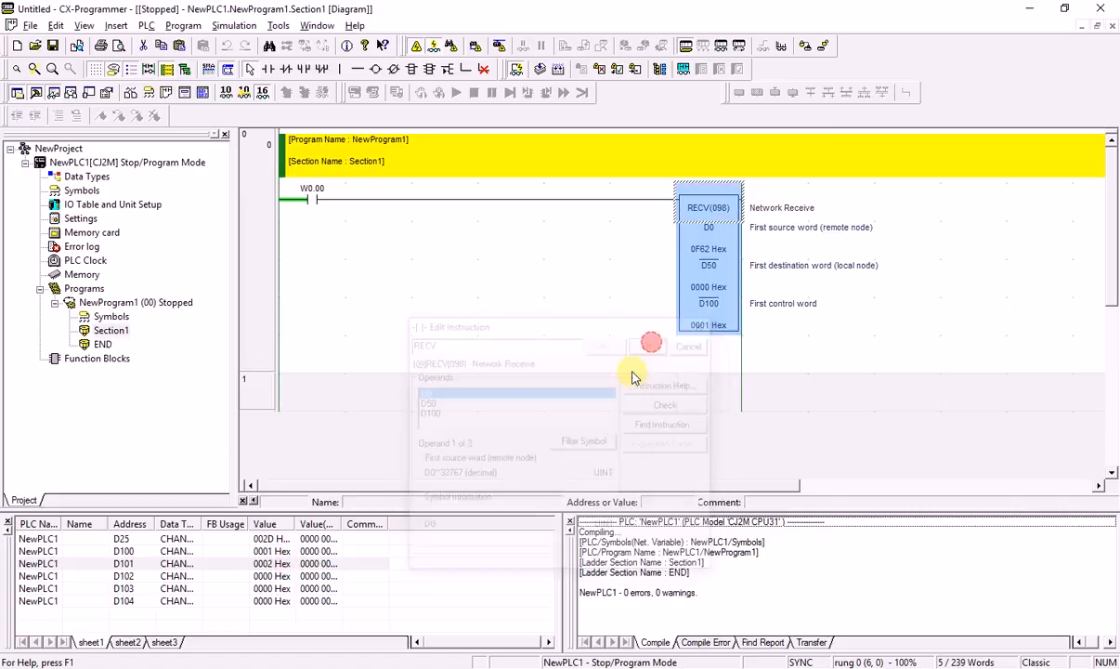
Set control word D102 to #E00 in the watch window.
double_click(262, 578)
type("#")
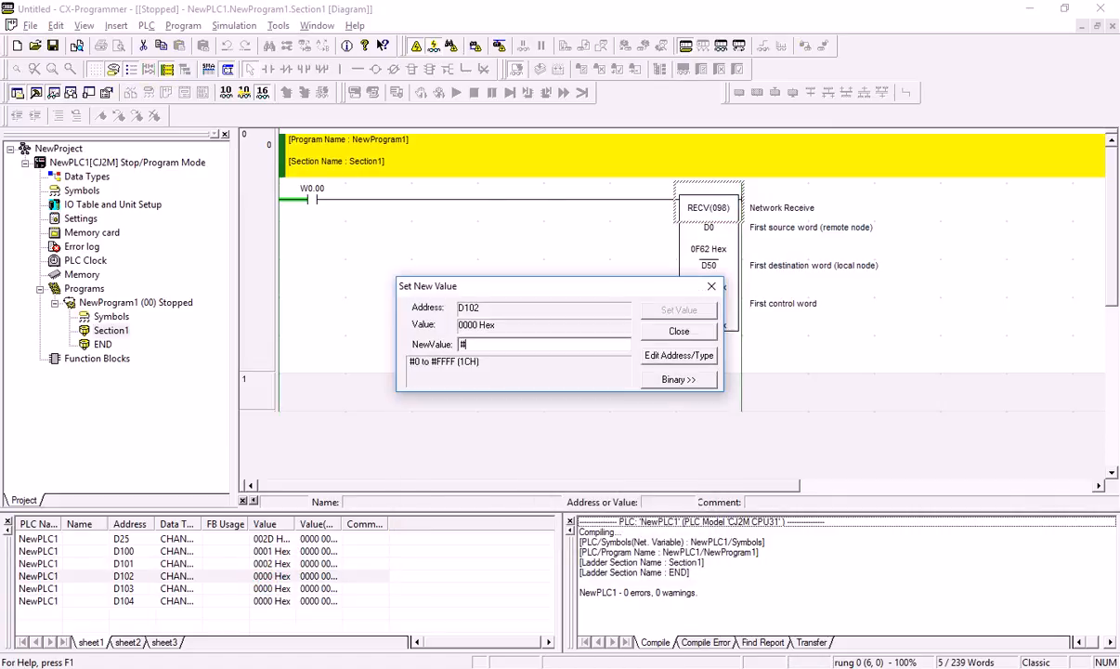
type("e)")
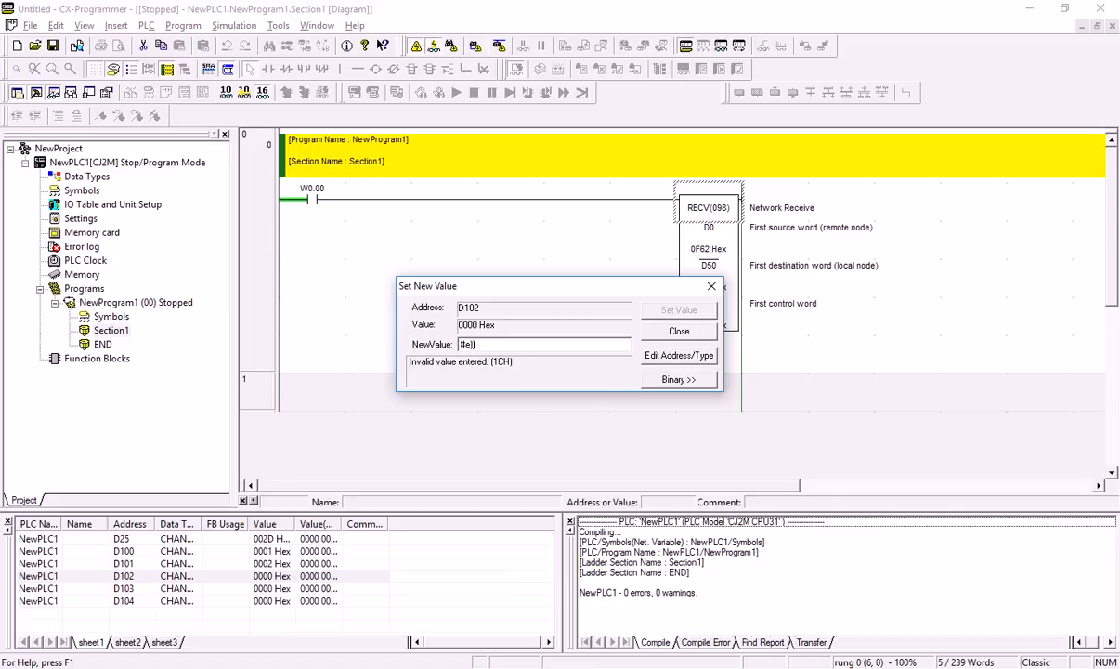
key("BackSpace")
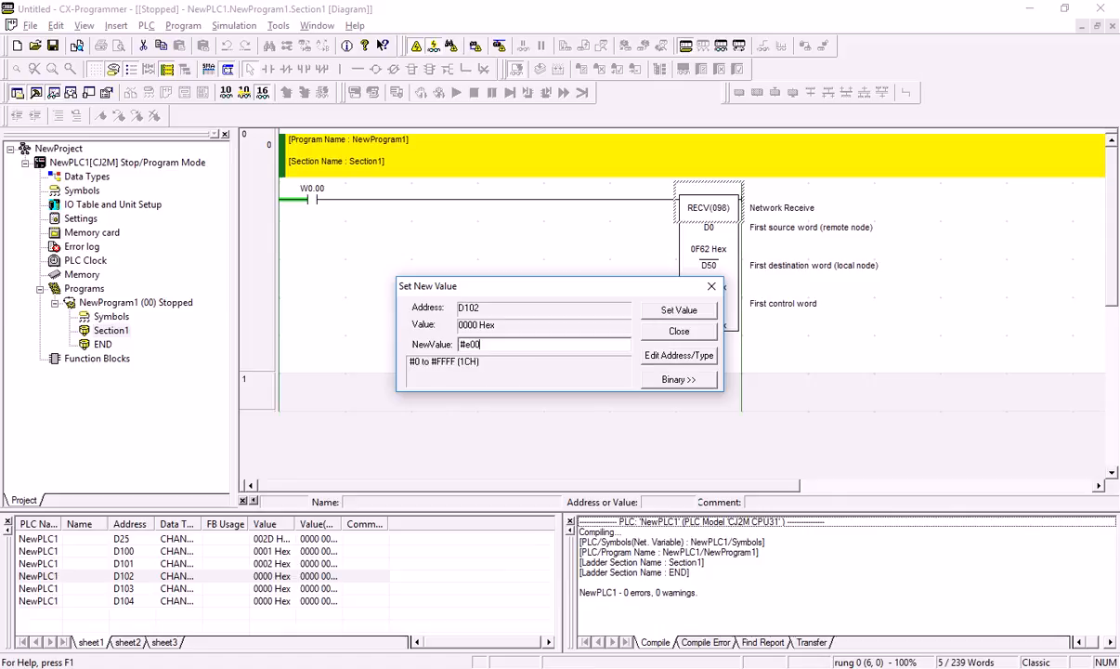
type("00")
key("Return")
Consult the RECV instruction help for the layout of control words C+3 and C+4, and close the instruction editor.
left_click(258, 588)
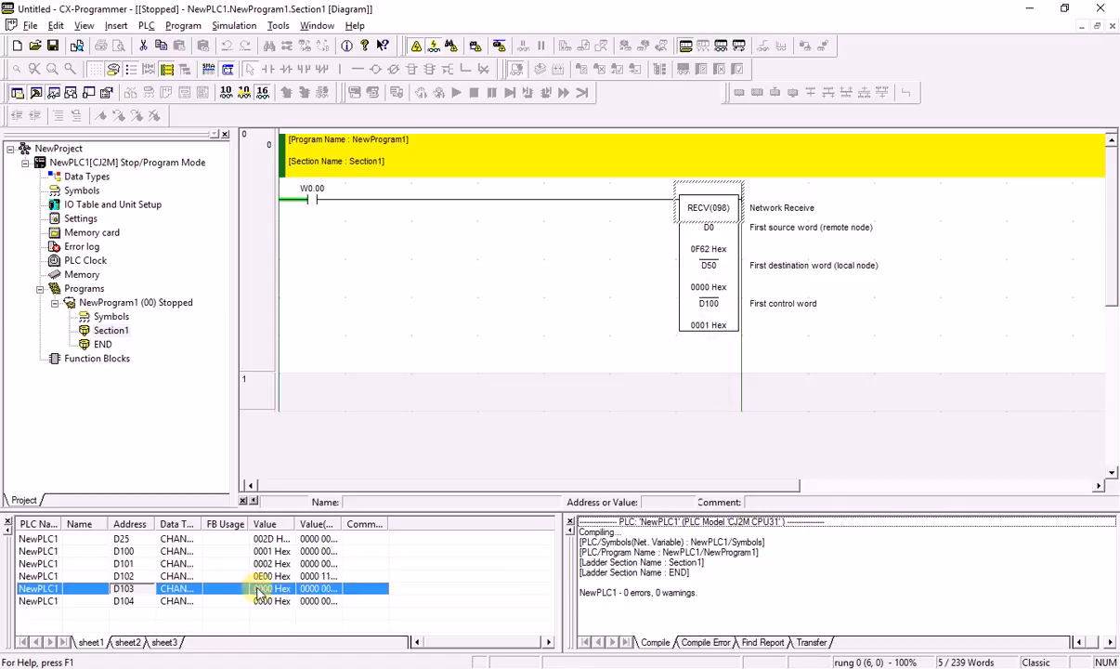
double_click(708, 214)
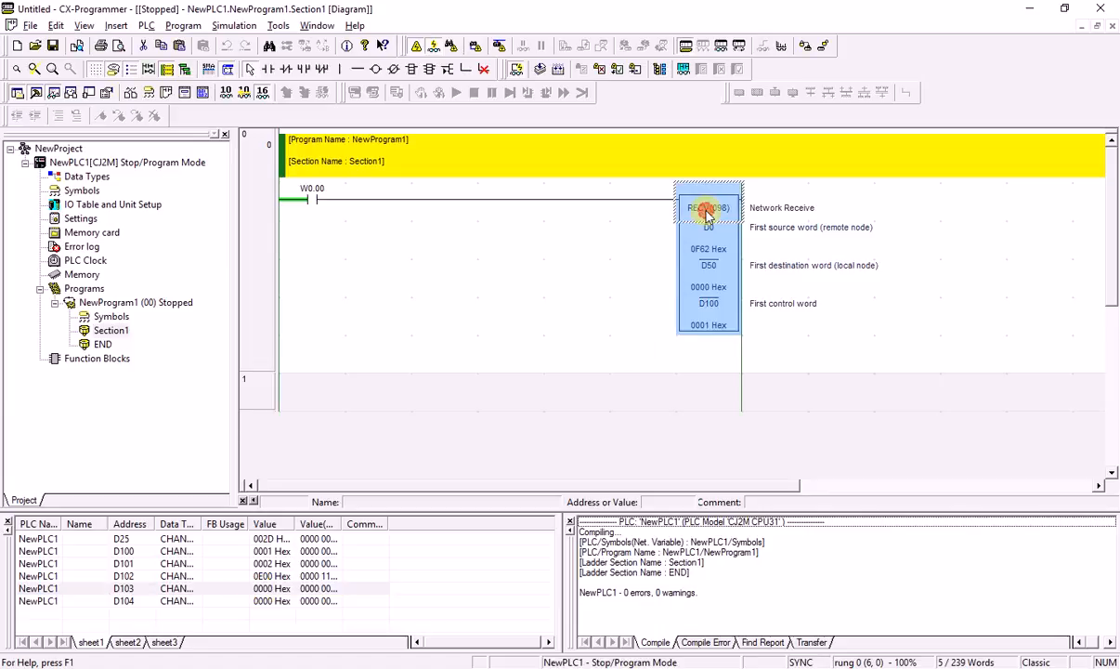
left_click(606, 344)
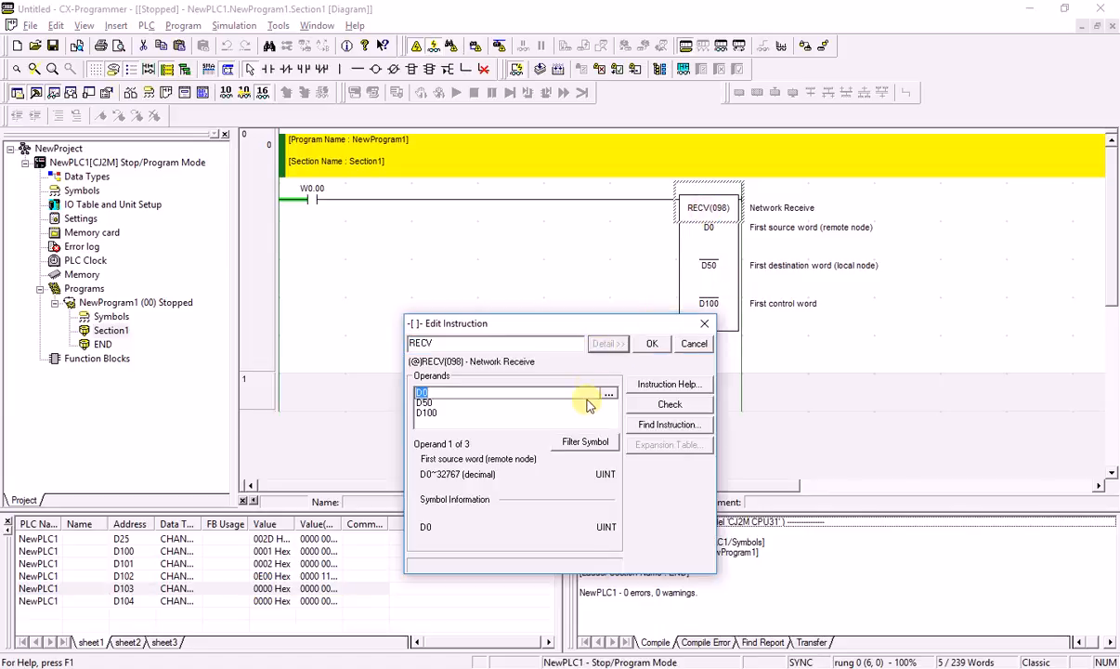
left_click(661, 383)
scroll(808, 340, "down", 3)
scroll(808, 340, "down", 6)
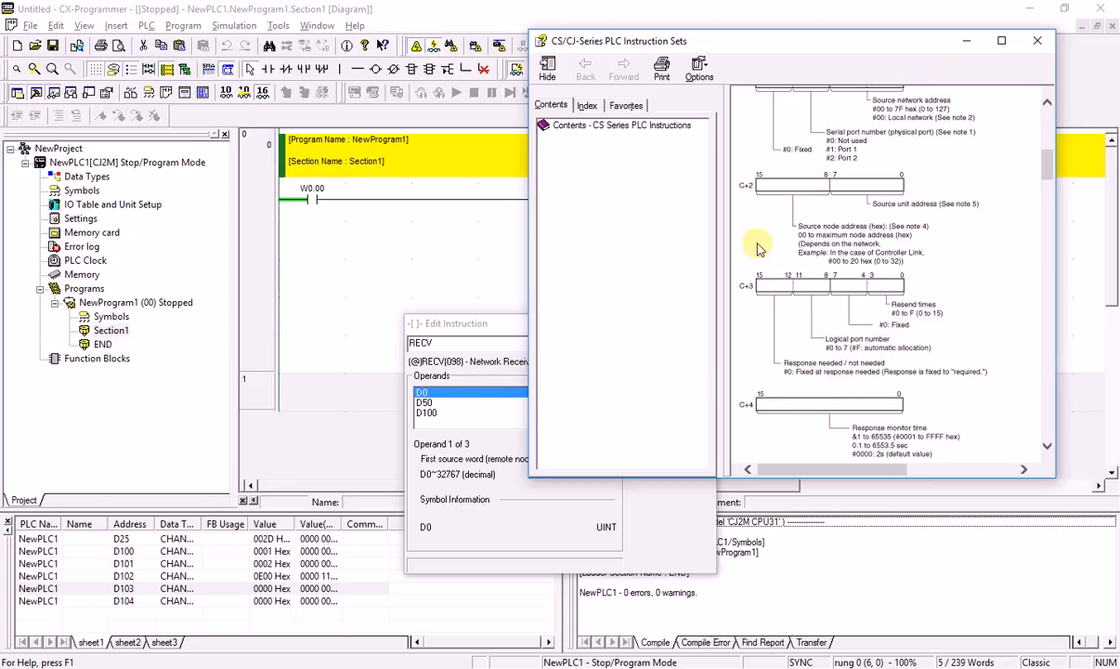
left_click(1038, 40)
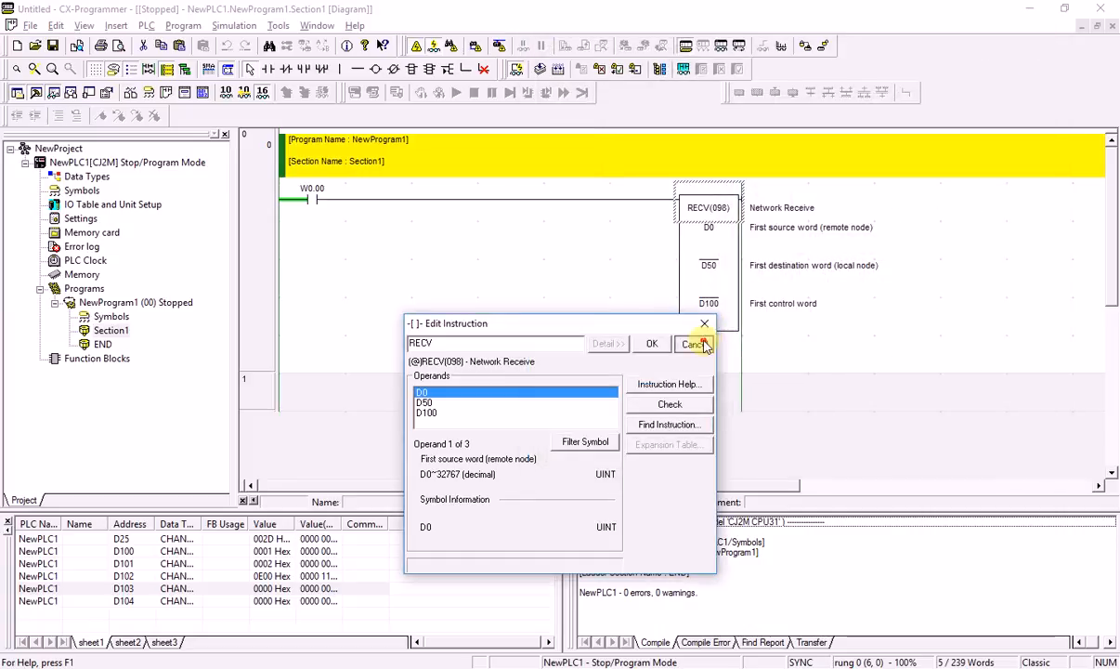
left_click(695, 343)
Set control word D103 to #F00 in the watch window and leave online editing of the RECV rung.
double_click(319, 589)
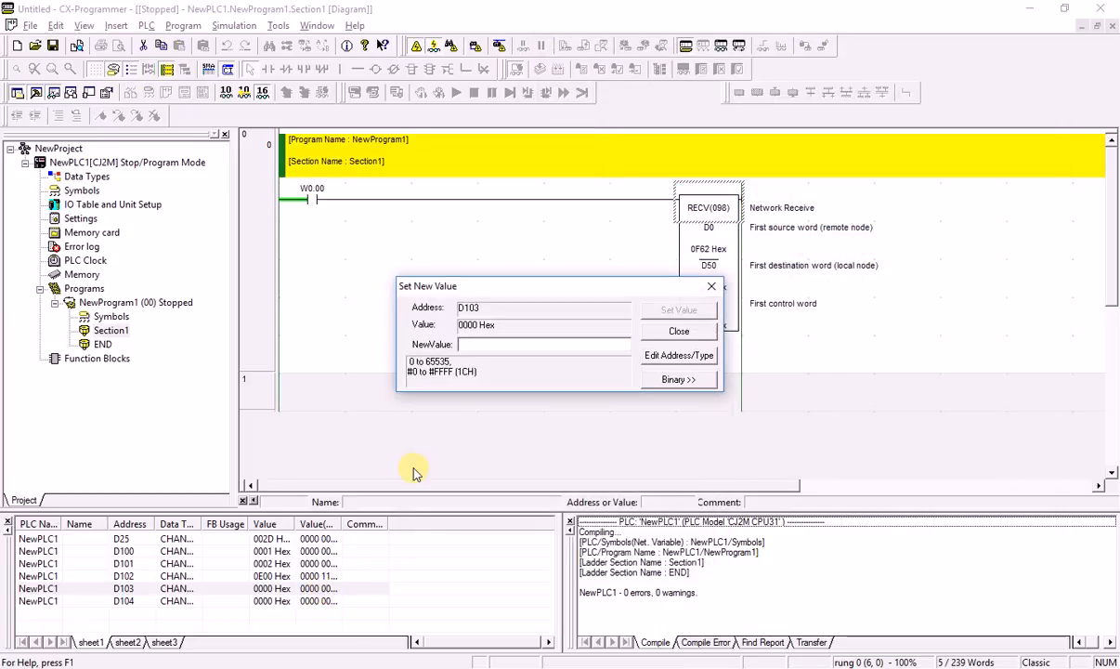
type("#F00")
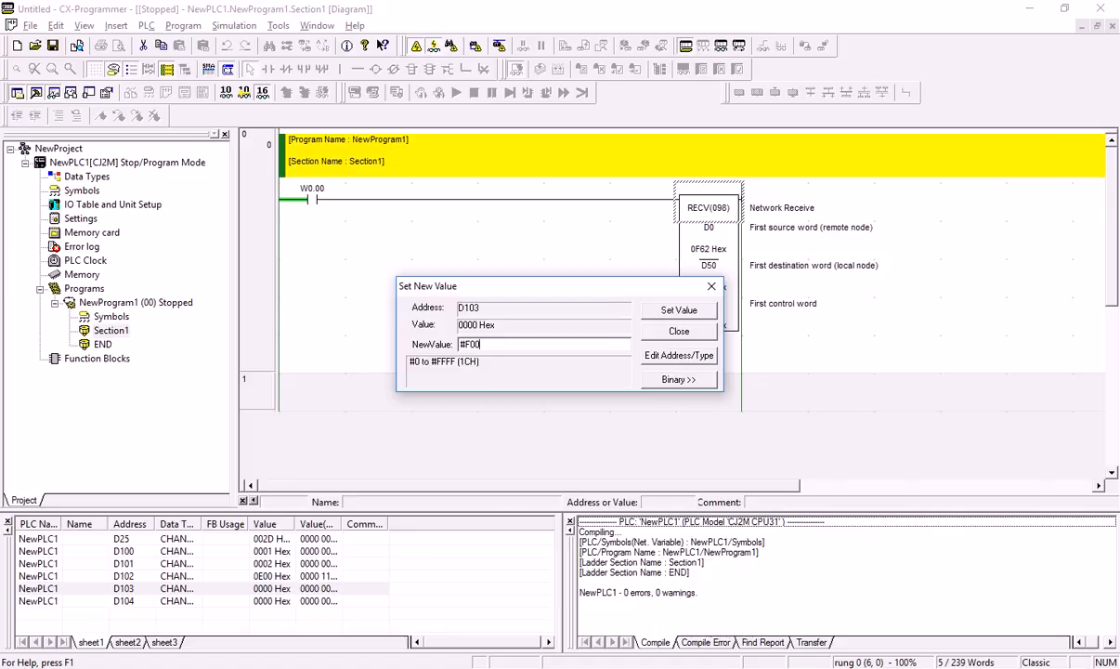
key("Return")
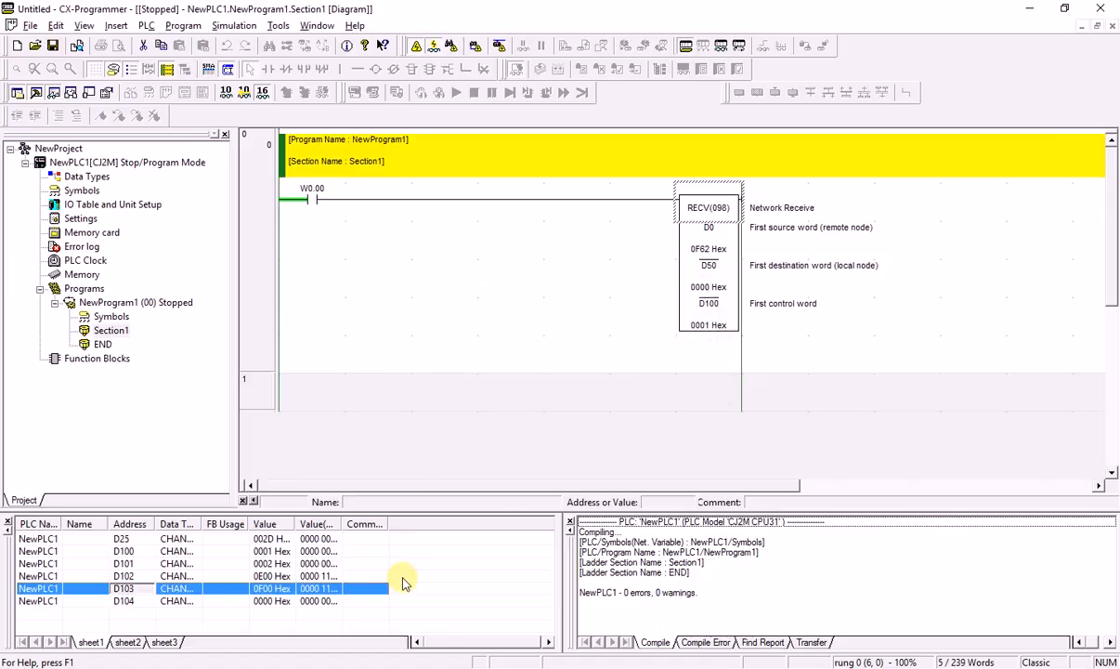
left_click(561, 325)
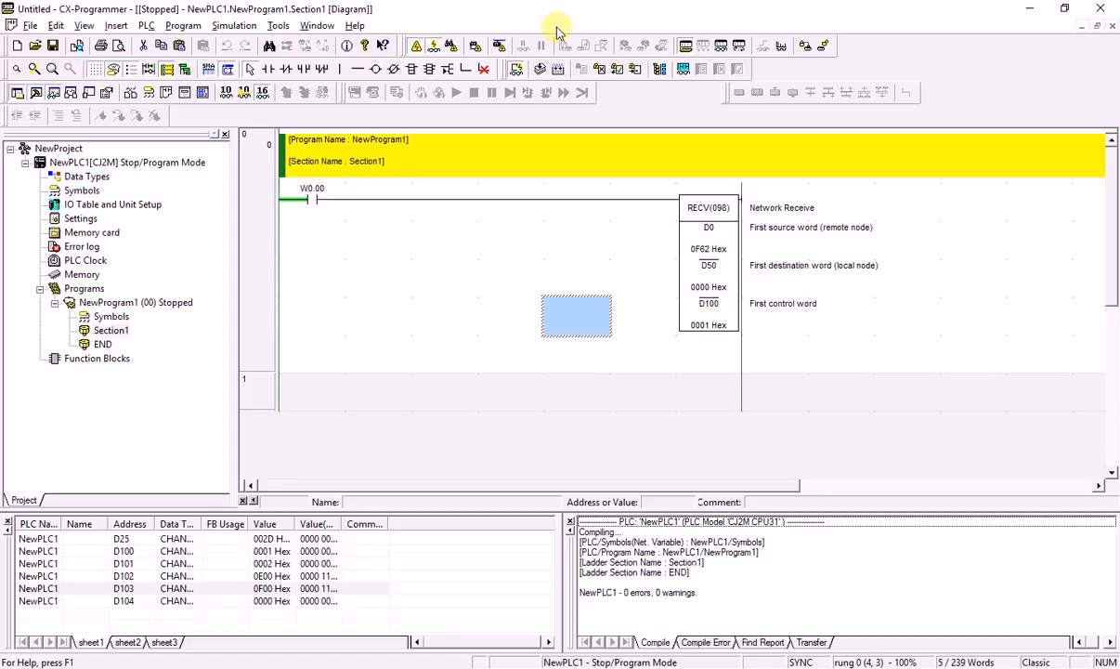
left_click(401, 216)
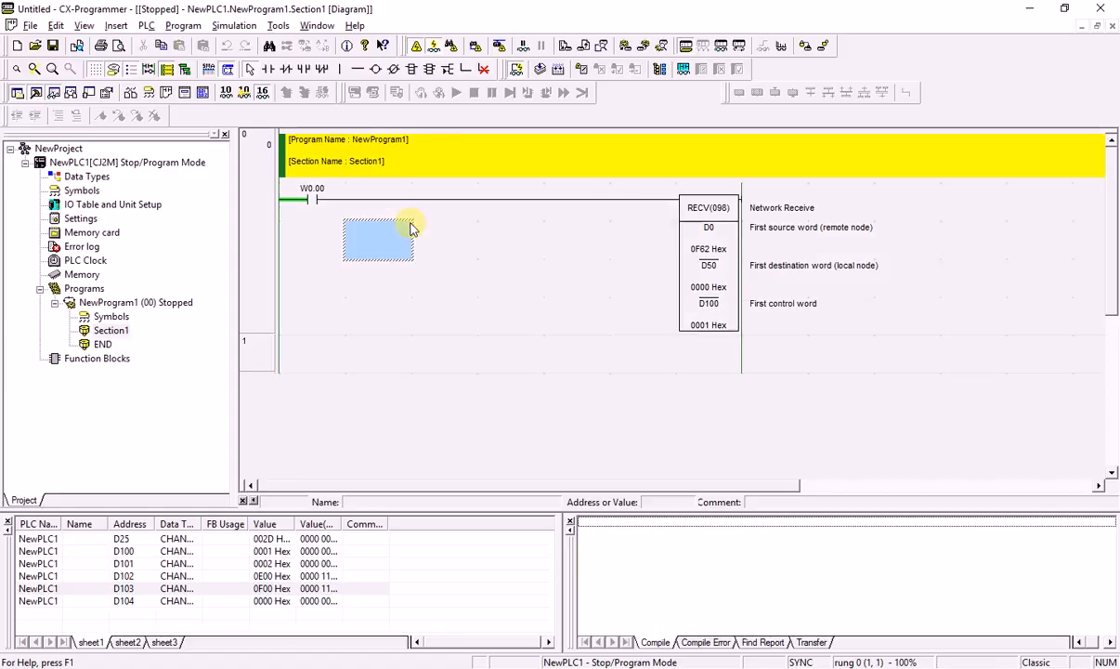
Set contact W0.00 to 1 to energise the RECV rung.
double_click(309, 200)
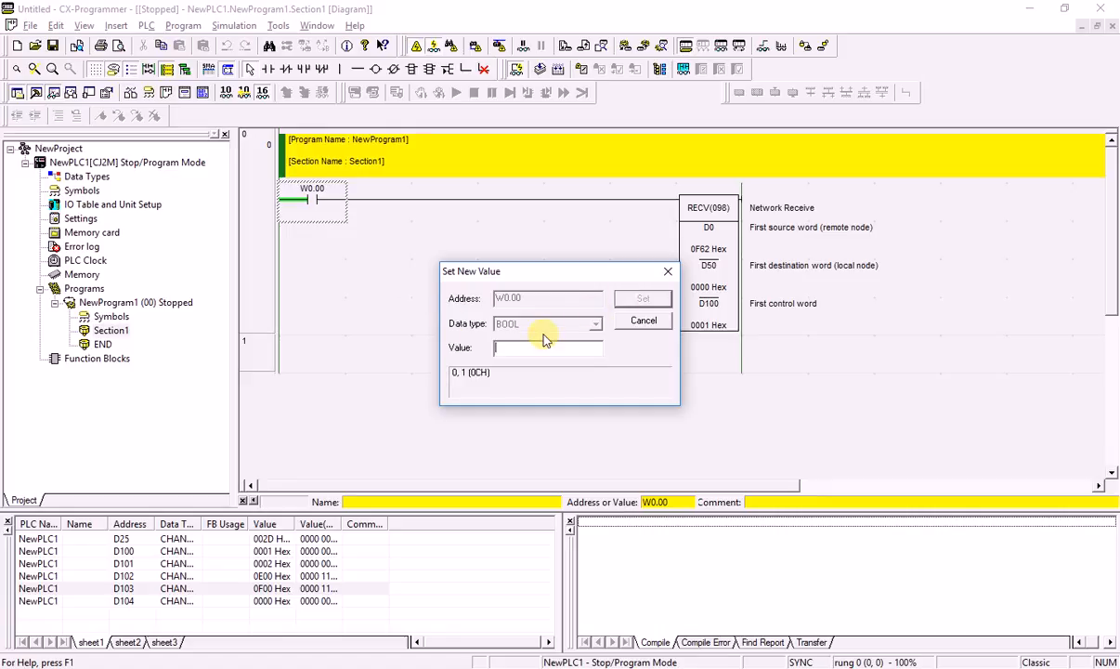
type("1")
key("Return")
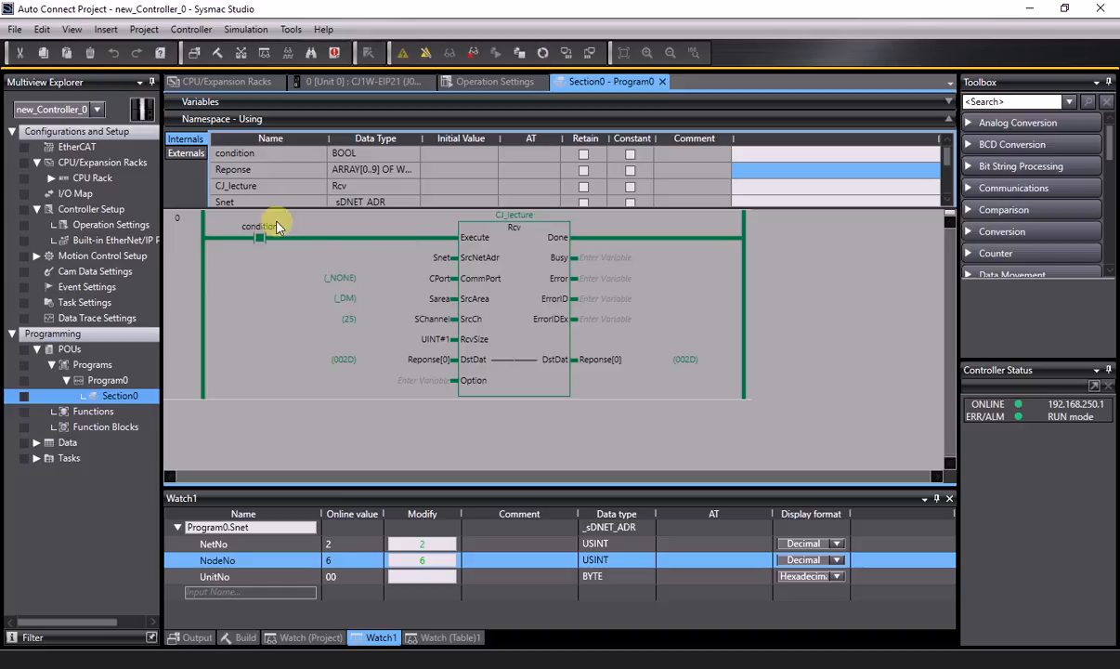
Switch to Sysmac Studio and create an internal UINT variable named Eric_D0 in Program0 by online editing.
left_click(316, 363)
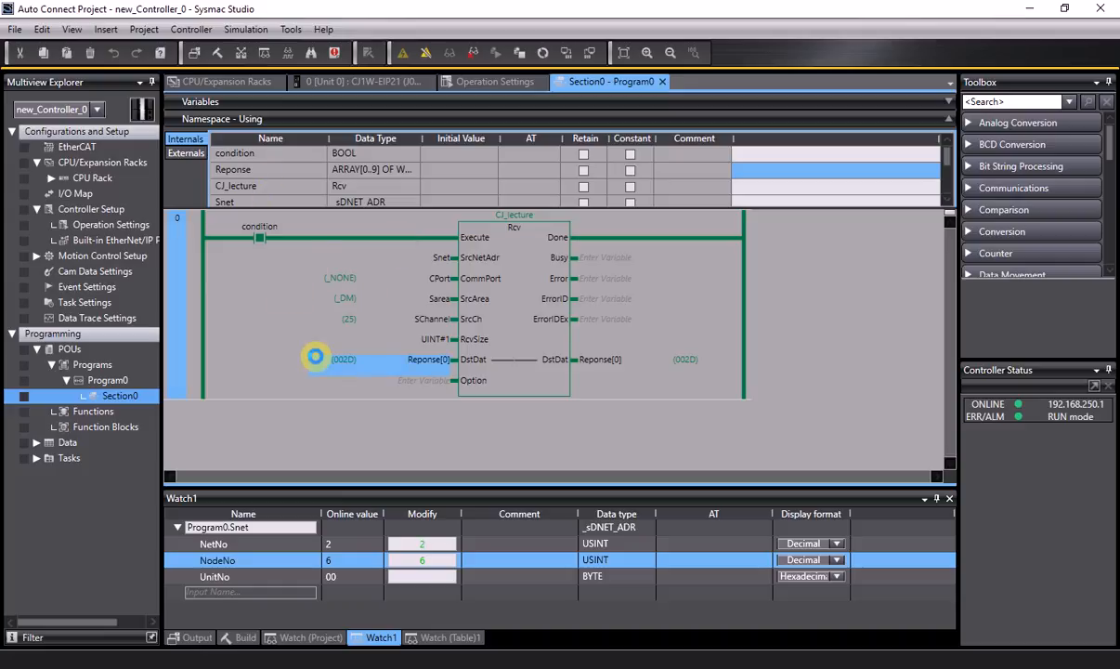
right_click(355, 182)
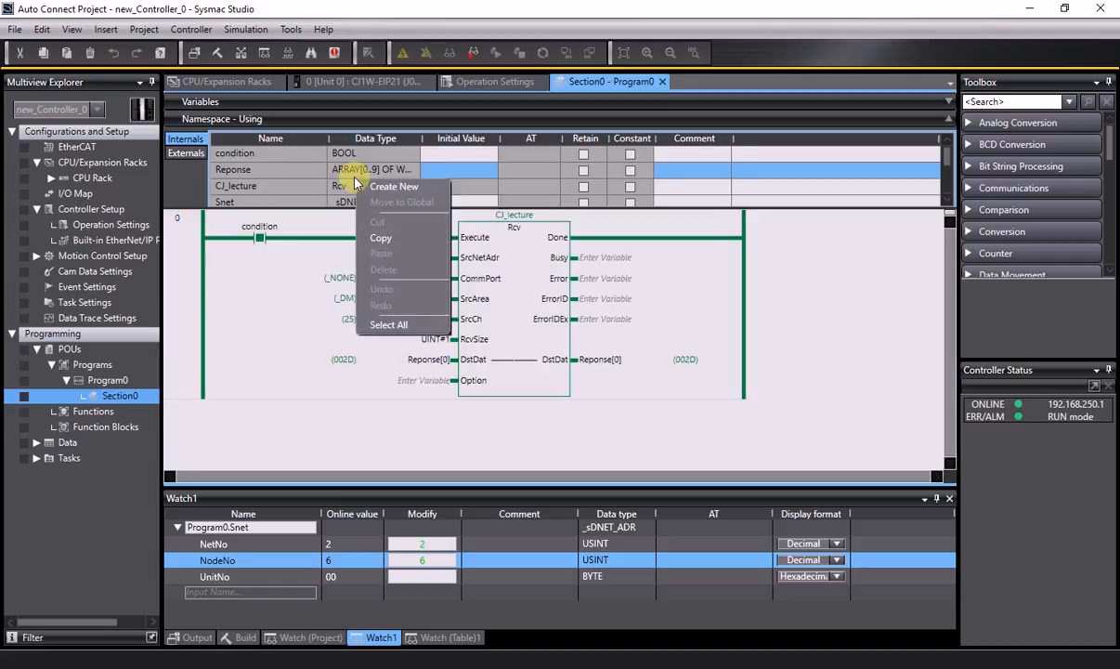
left_click(371, 185)
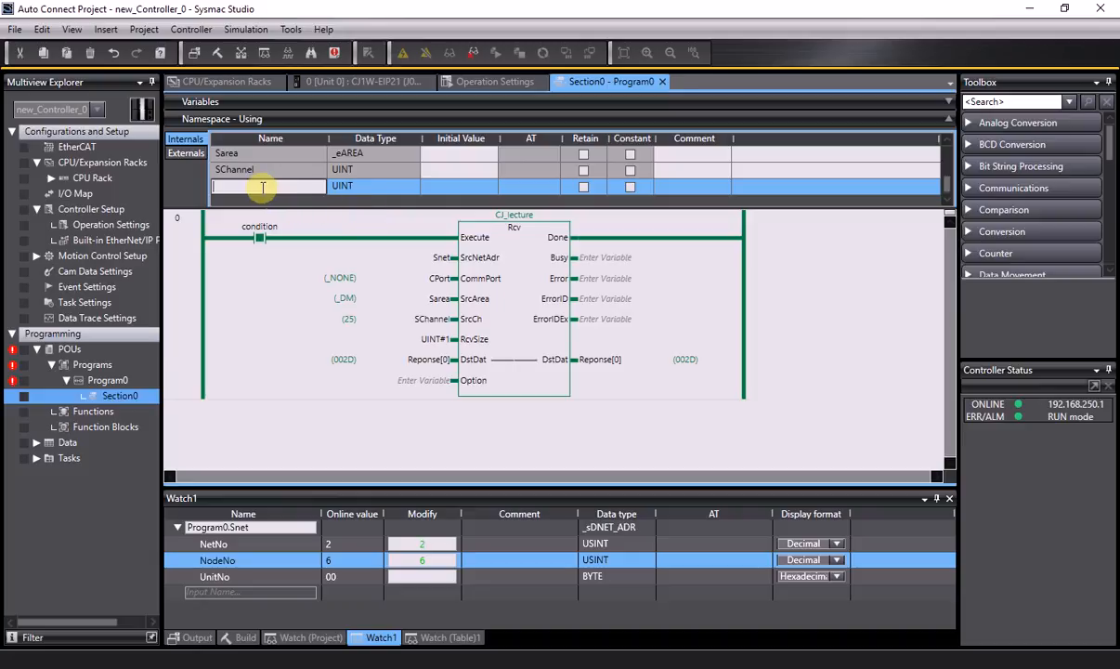
type("Err")
type("c_D0")
Assign Eric_D0 to address %D0 with the Retain attribute and apply the online edit to the controller.
left_click(526, 186)
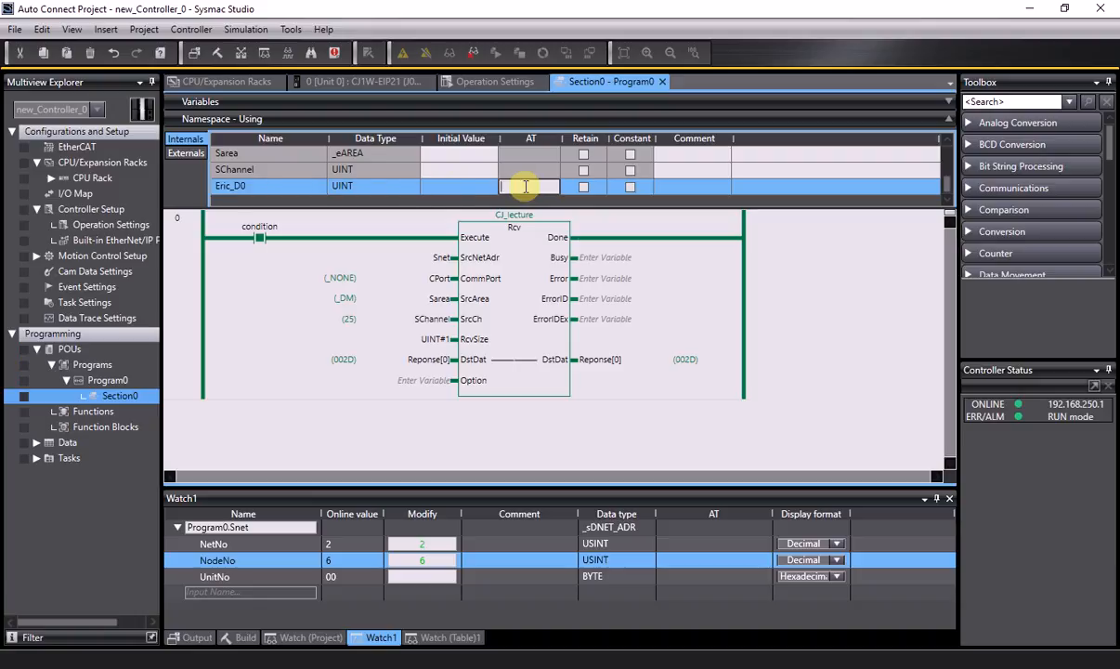
type("%")
type("D0")
left_click(583, 185)
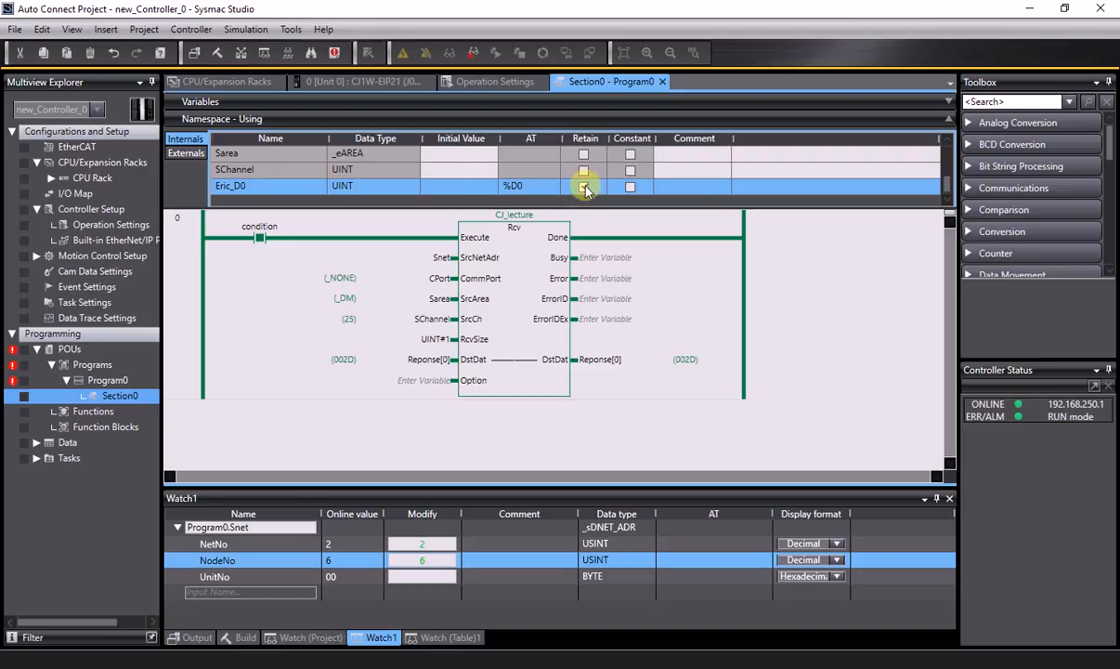
mouse_move(478, 285)
key("ctrl+shift+e")
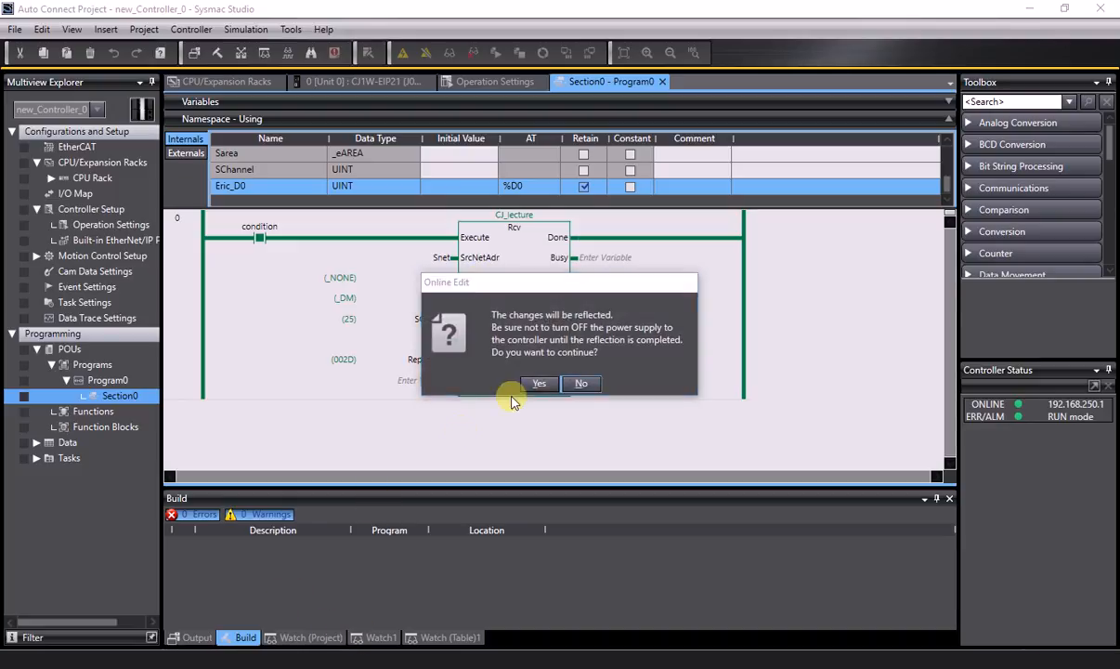
left_click(537, 383)
Add Program0.Eric_D0 to the Watch1 list with hexadecimal display format.
left_click(367, 640)
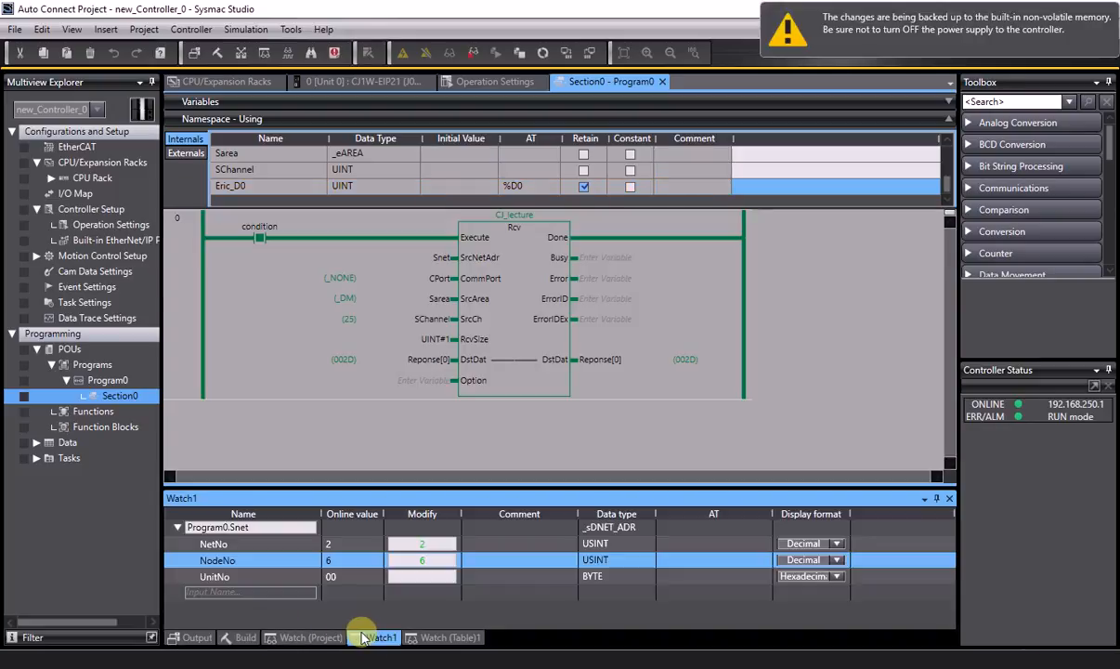
left_click(241, 592)
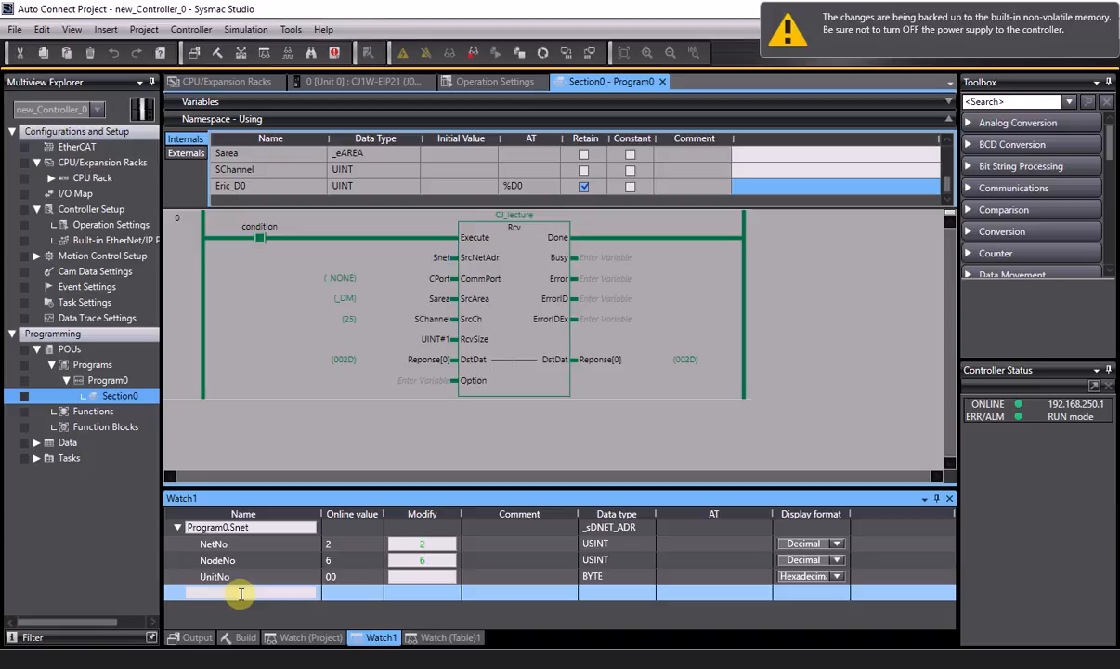
type("Program0.")
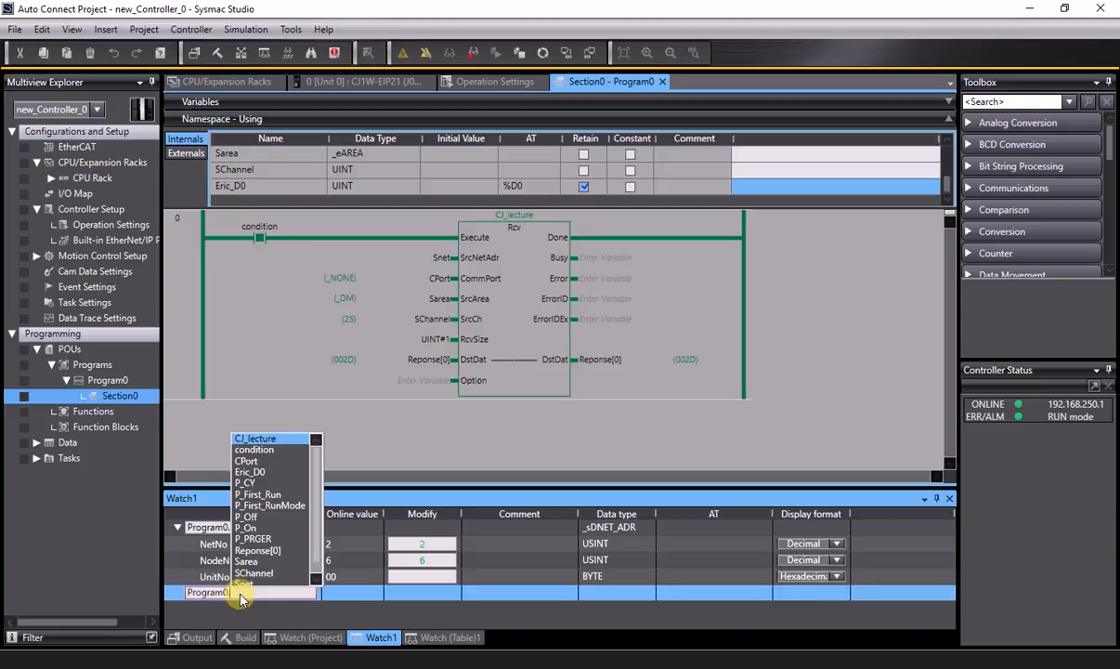
left_click(246, 471)
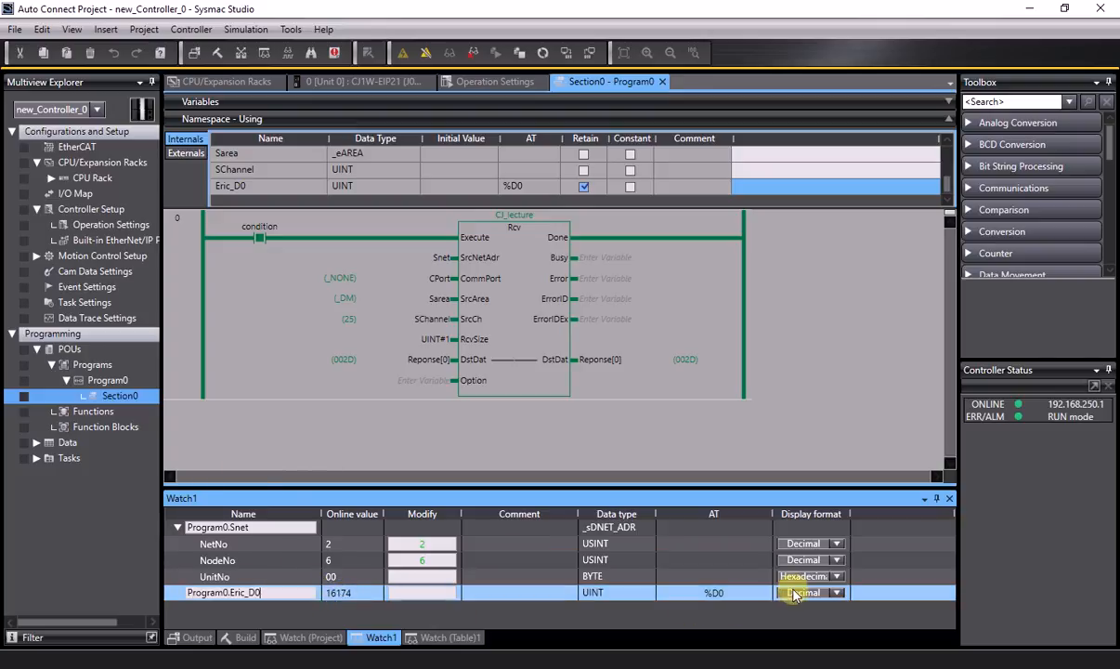
left_click(836, 594)
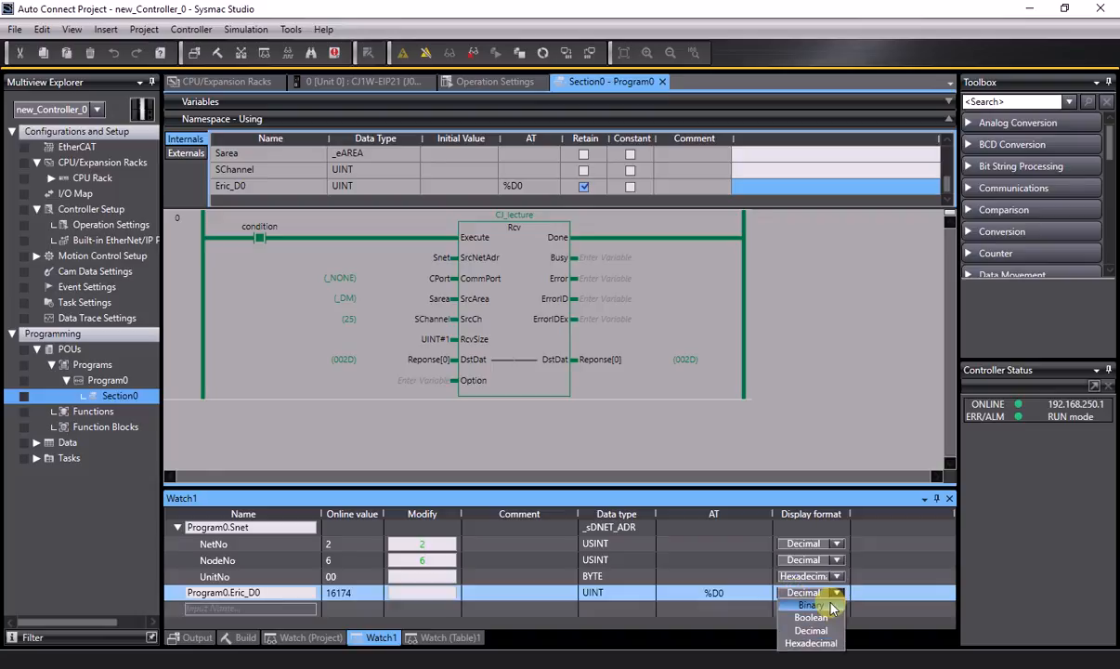
left_click(817, 642)
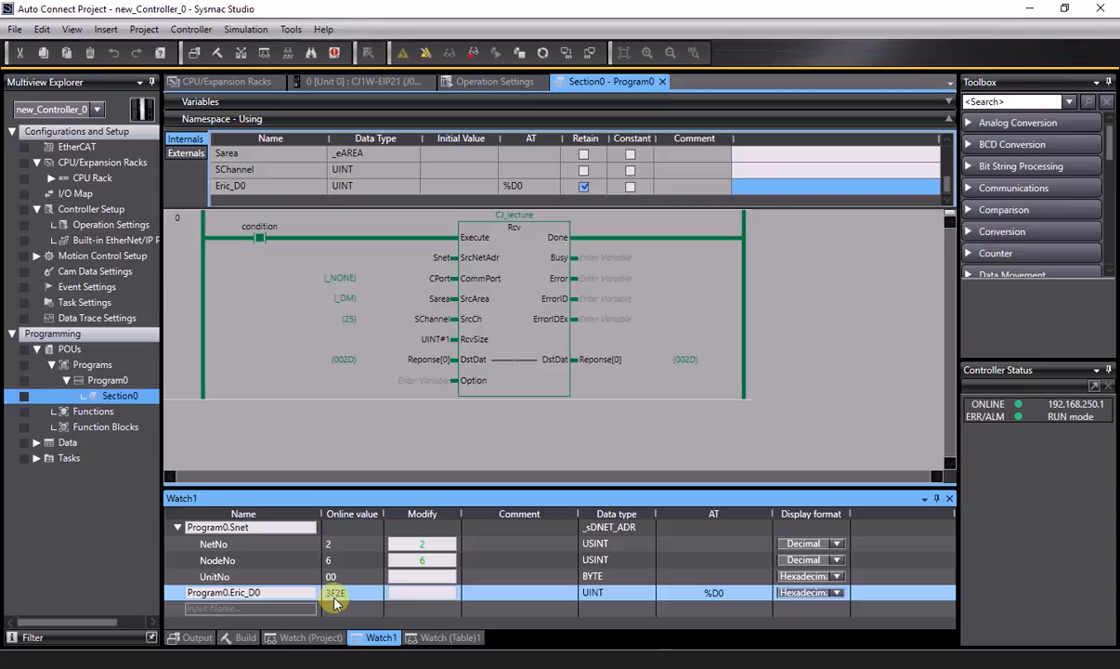
Set the online value of Program0.Eric_D0 to hexadecimal 10.
left_click(388, 593)
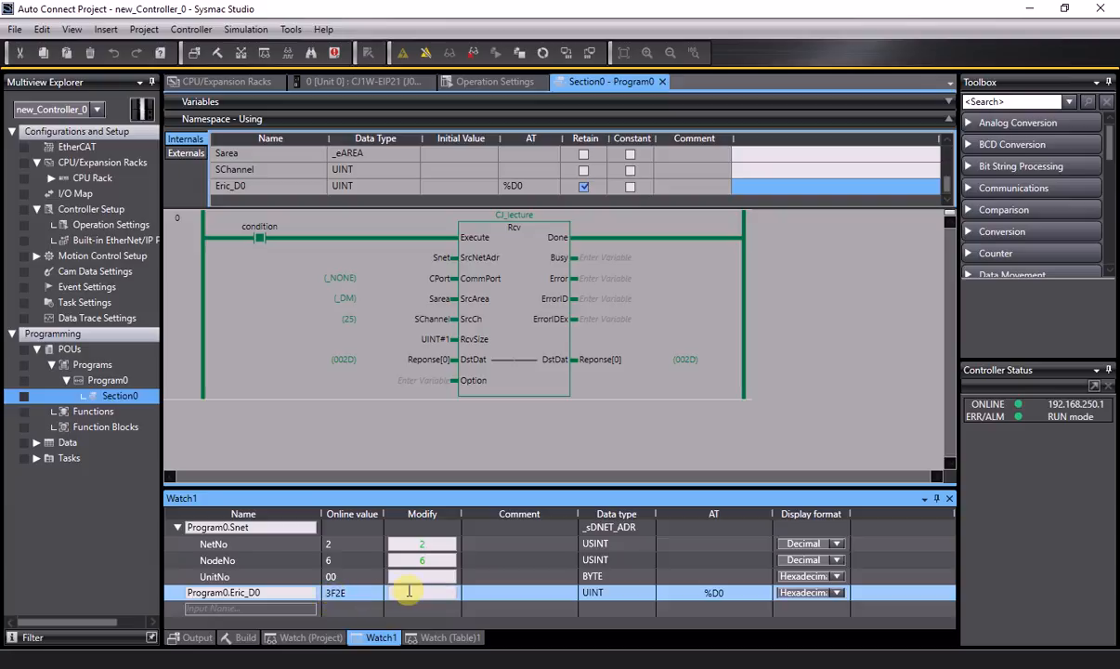
type("10")
key("Return")
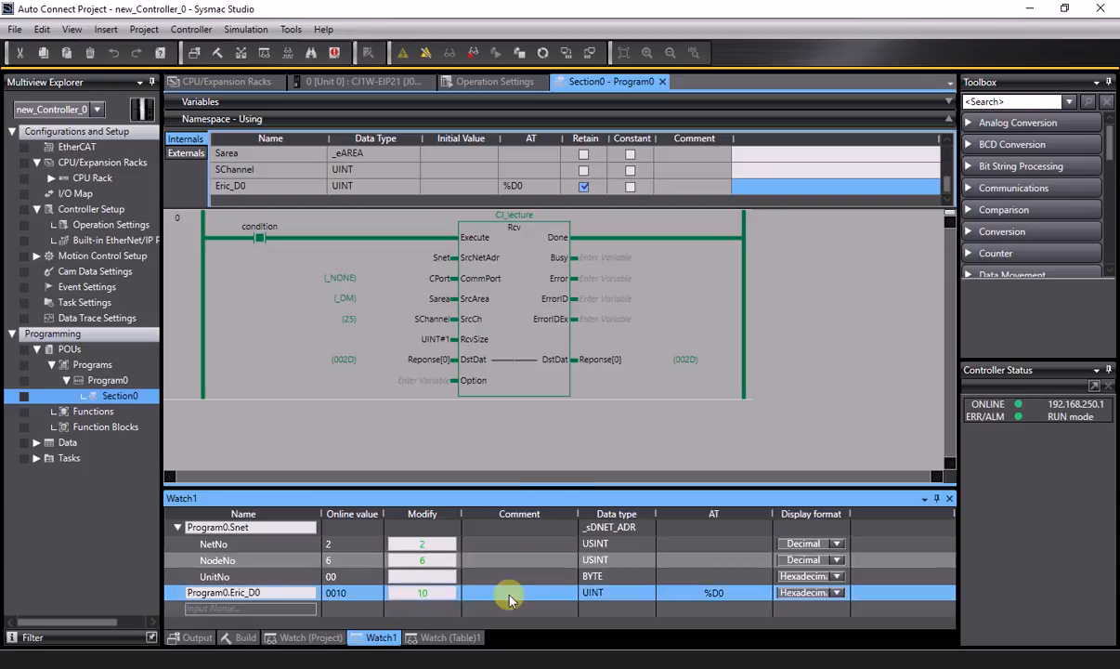
Switch to CX-Programmer and turn contact W0.00 off and on again to retrigger the RECV instruction.
mouse_move(284, 666)
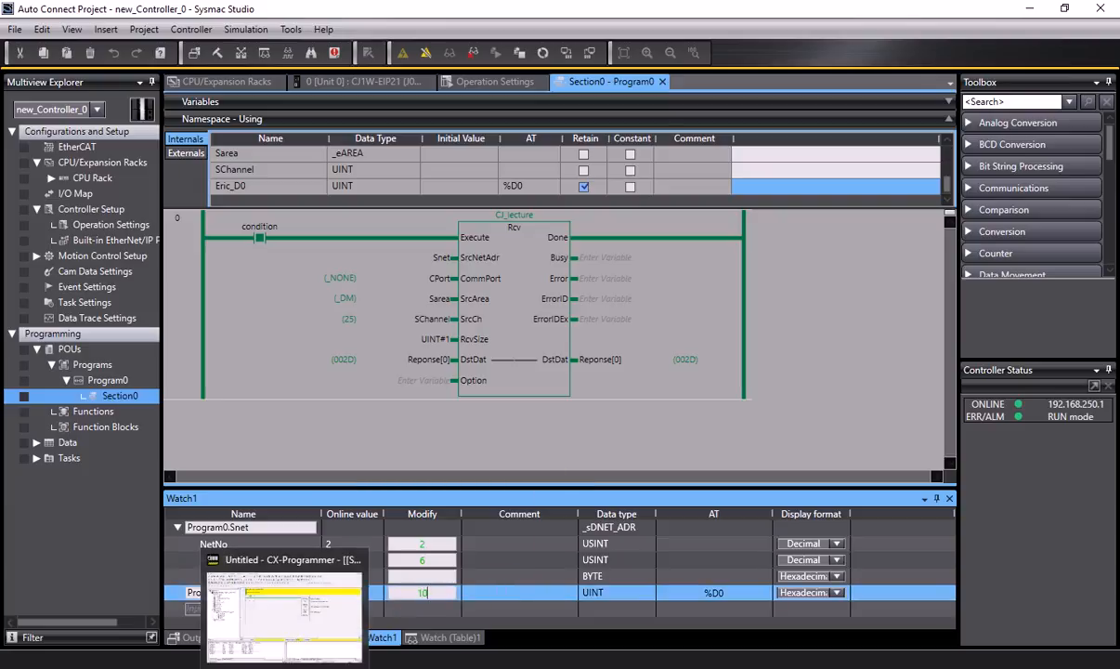
left_click(284, 666)
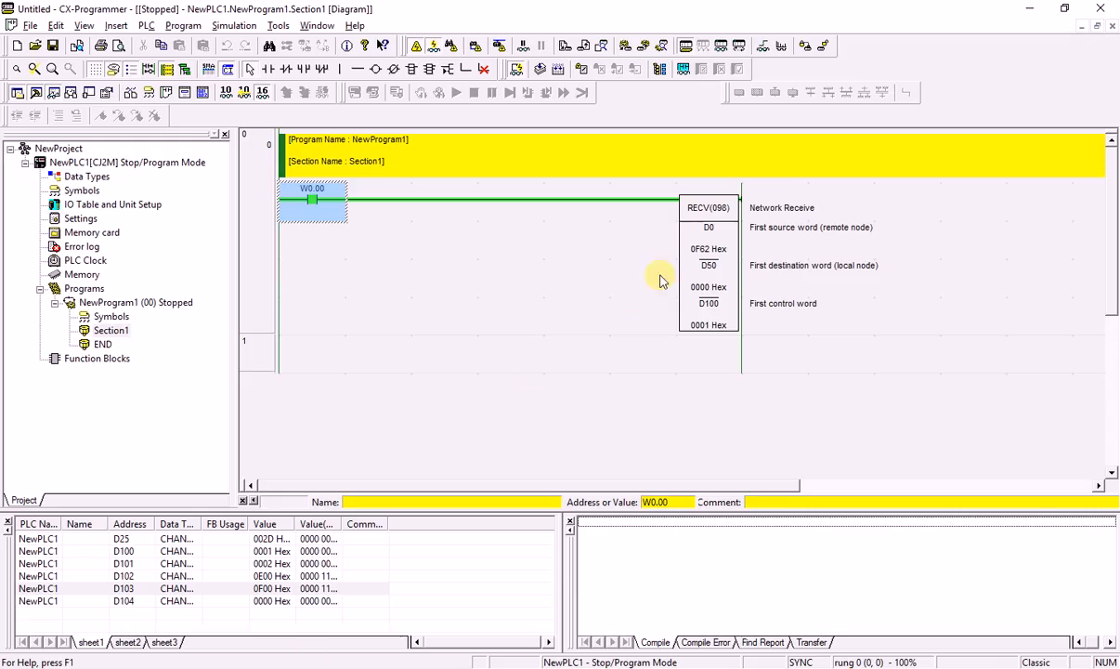
double_click(316, 206)
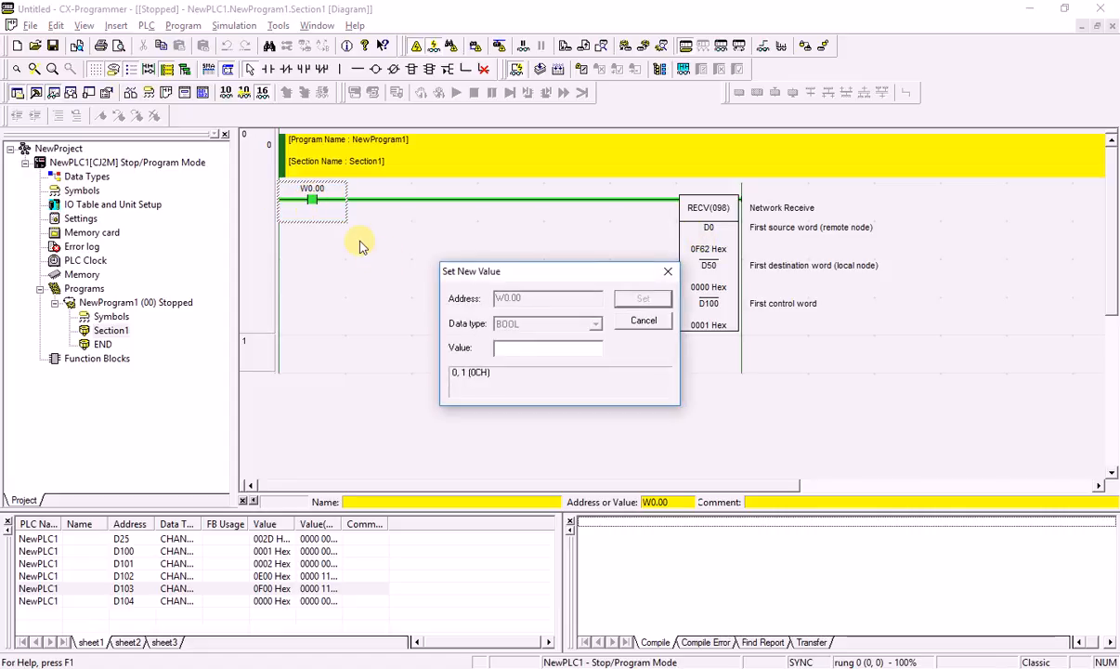
type("0")
key("Return")
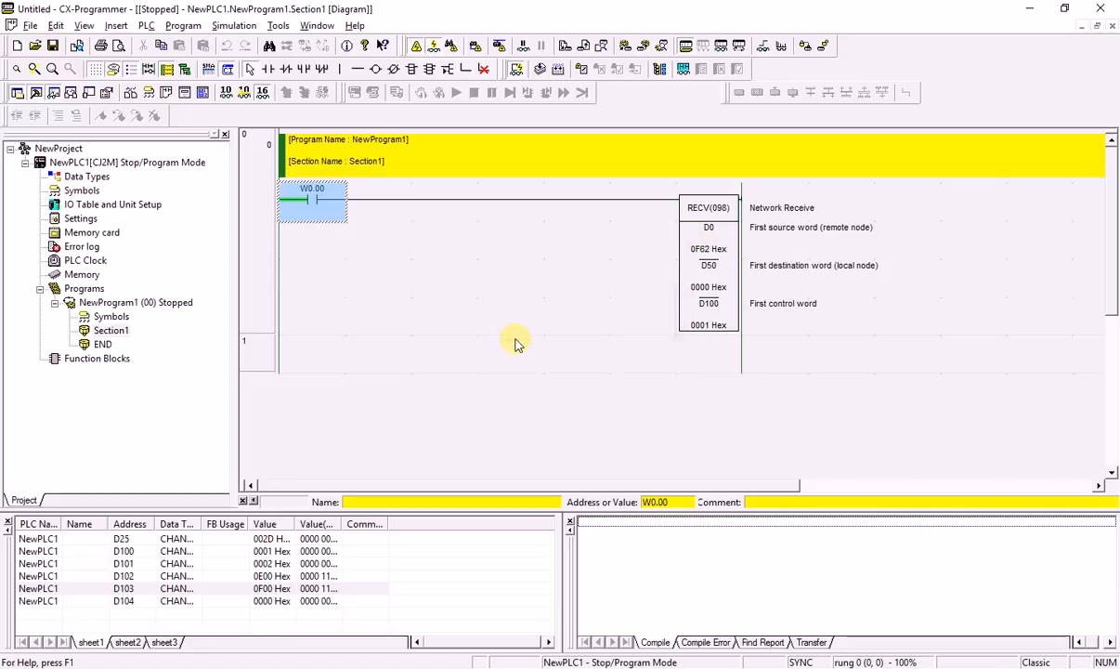
key("ctrl+j")
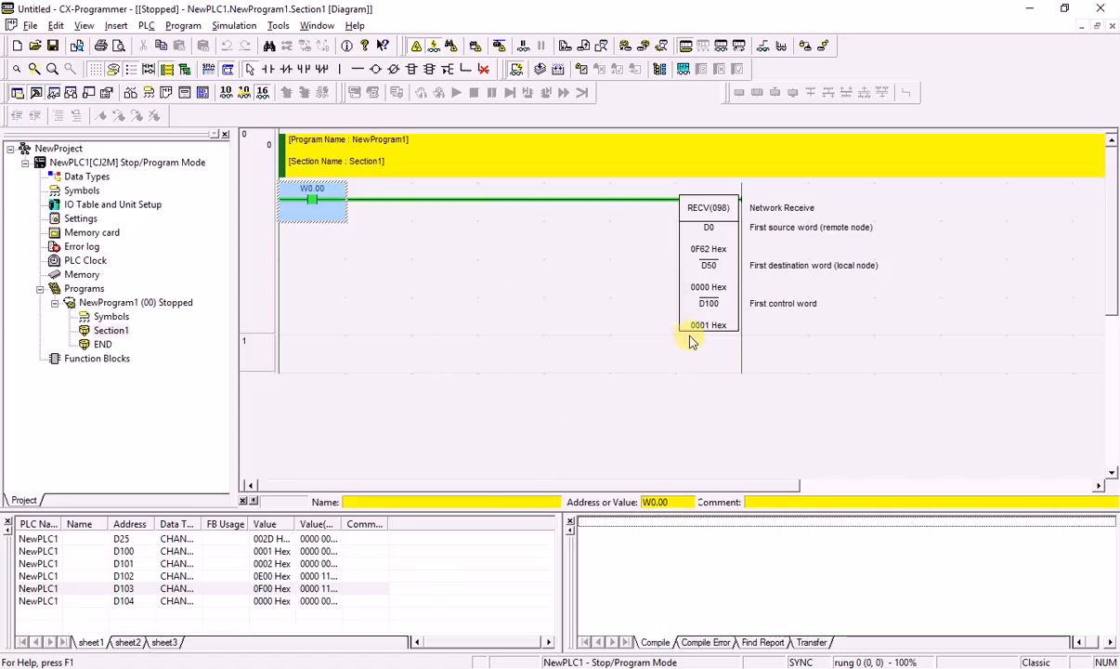
Select the D50 destination operand of RECV and change the CJ2M to Monitor mode.
left_click(702, 278)
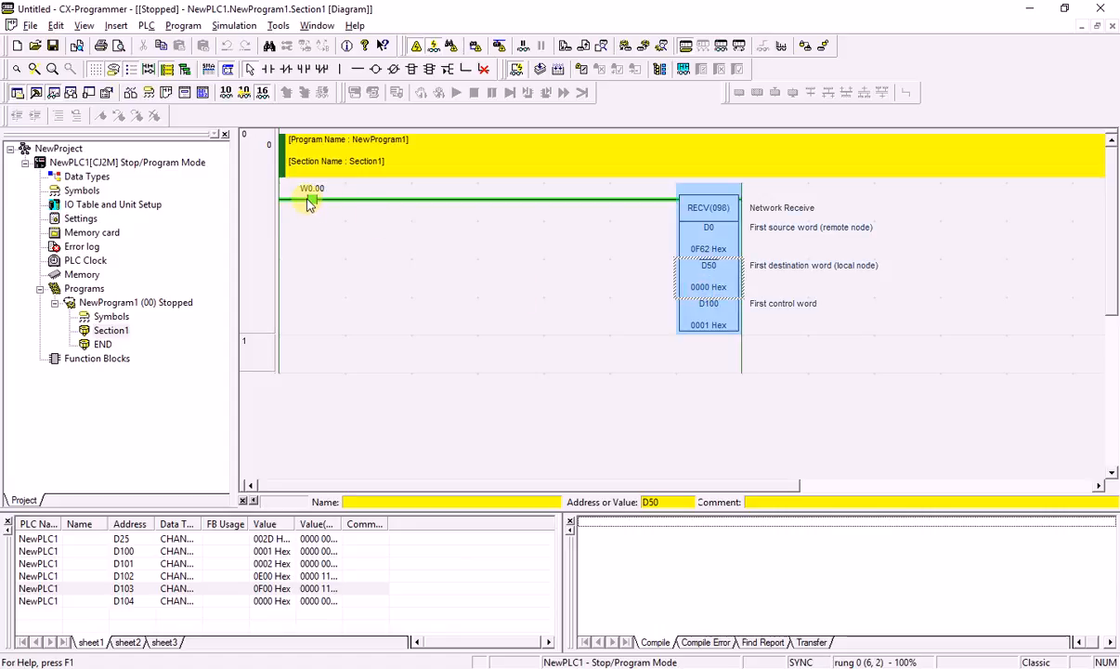
left_click(688, 47)
left_click(611, 379)
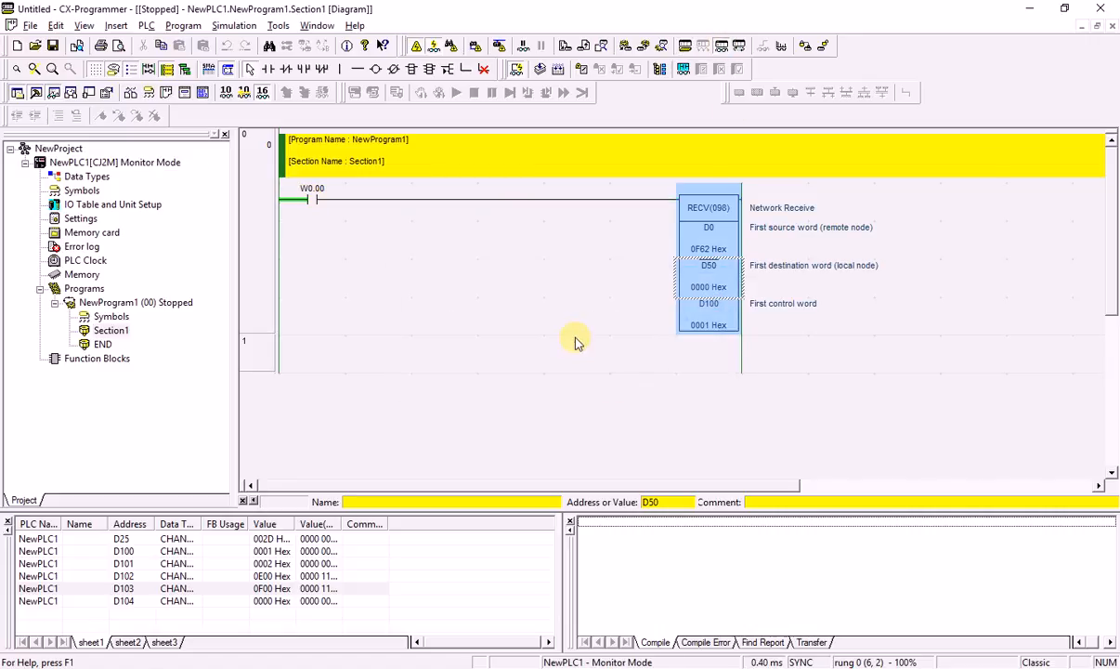
Set W0.00 to 1 to execute RECV and check the value received in D50.
double_click(306, 197)
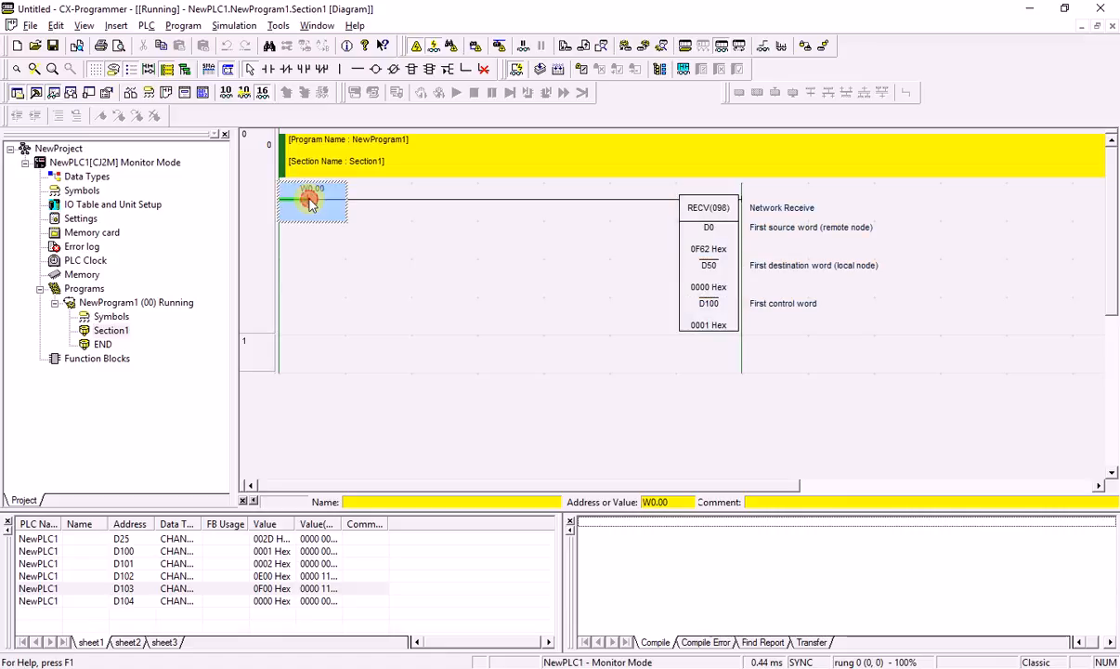
type("1")
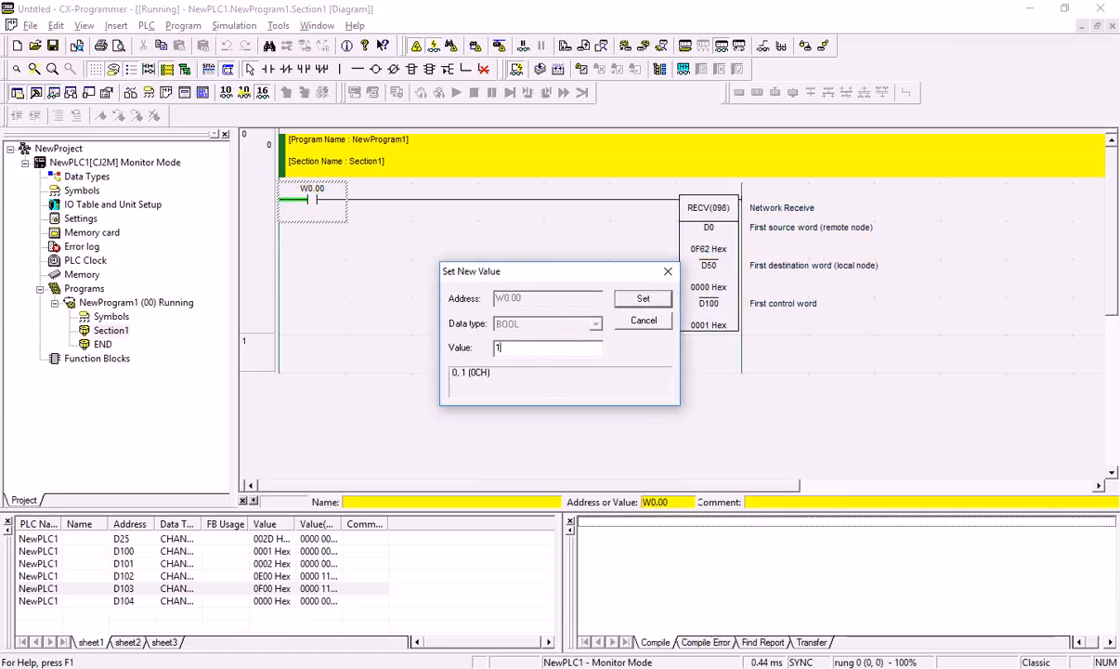
key("Return")
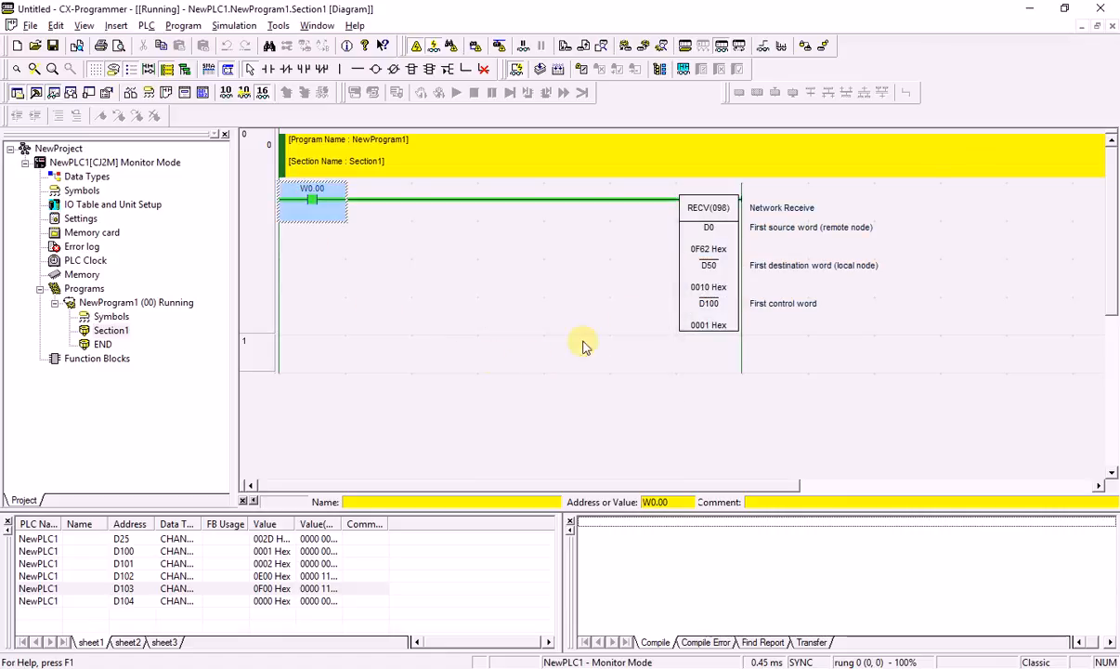
left_click(705, 293)
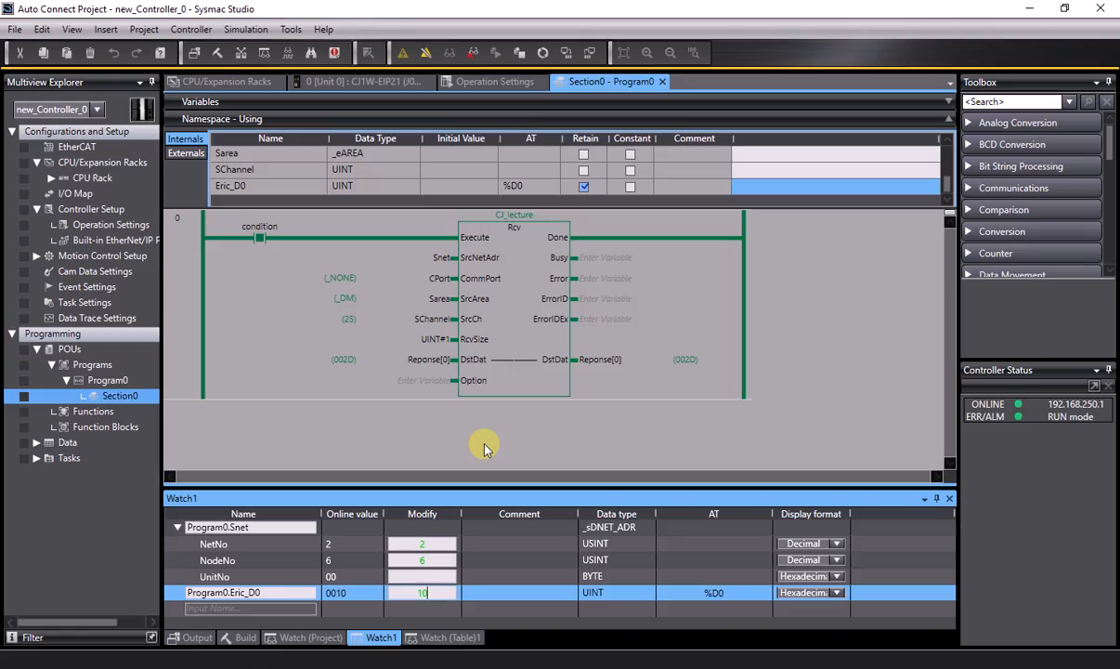
Switch to Sysmac Studio and set the online value of Program0.Eric_D0 to hexadecimal 55.
left_click(409, 594)
type("55")
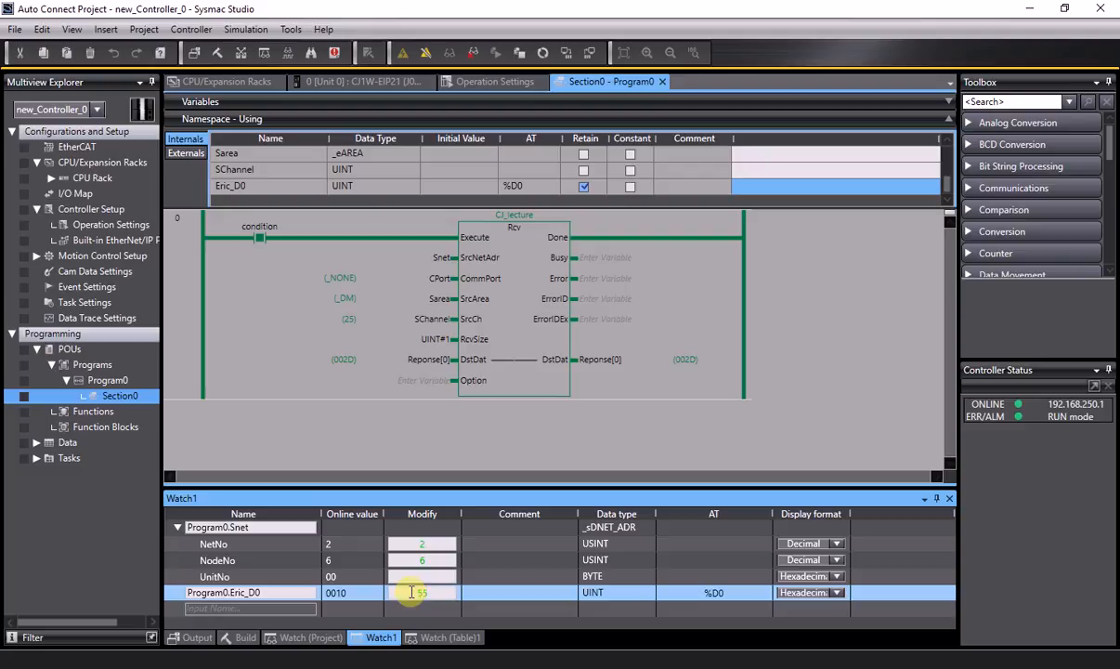
key("Return")
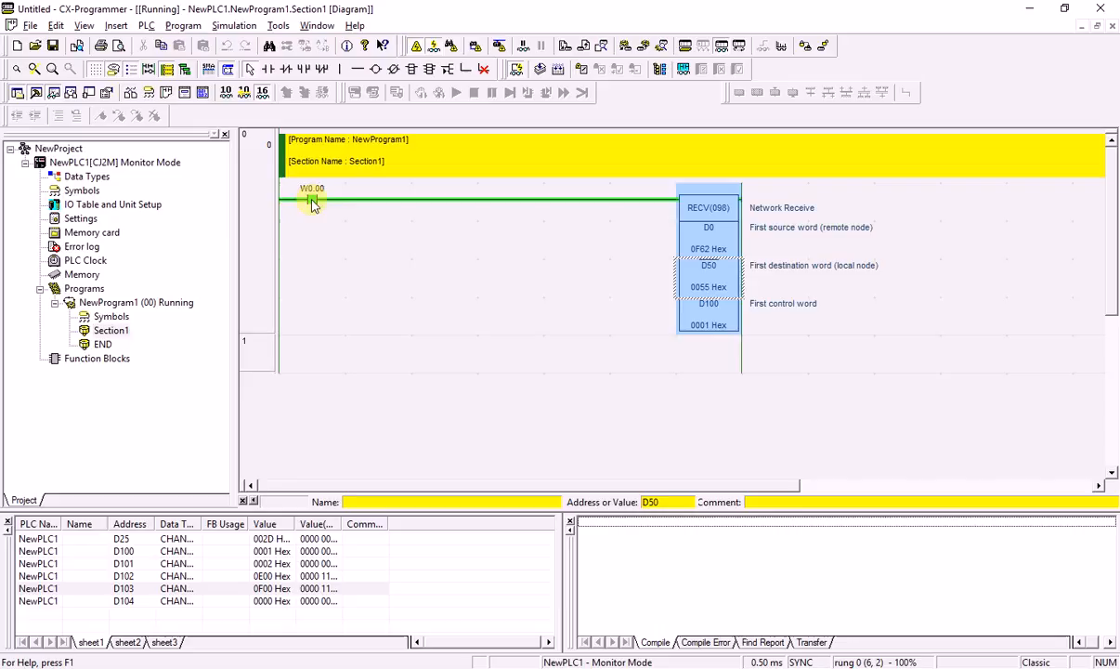
Switch to CX-Programmer, turn W0.00 off and set it to 1 again to re-execute the RECV instruction.
double_click(312, 202)
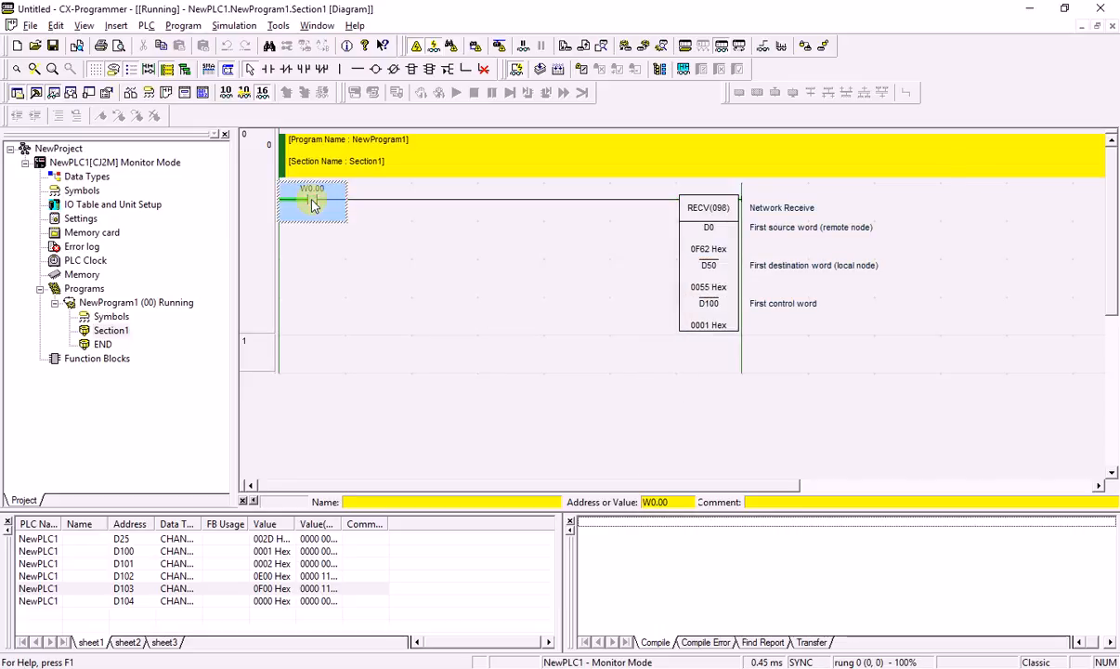
type("1")
key("Return")
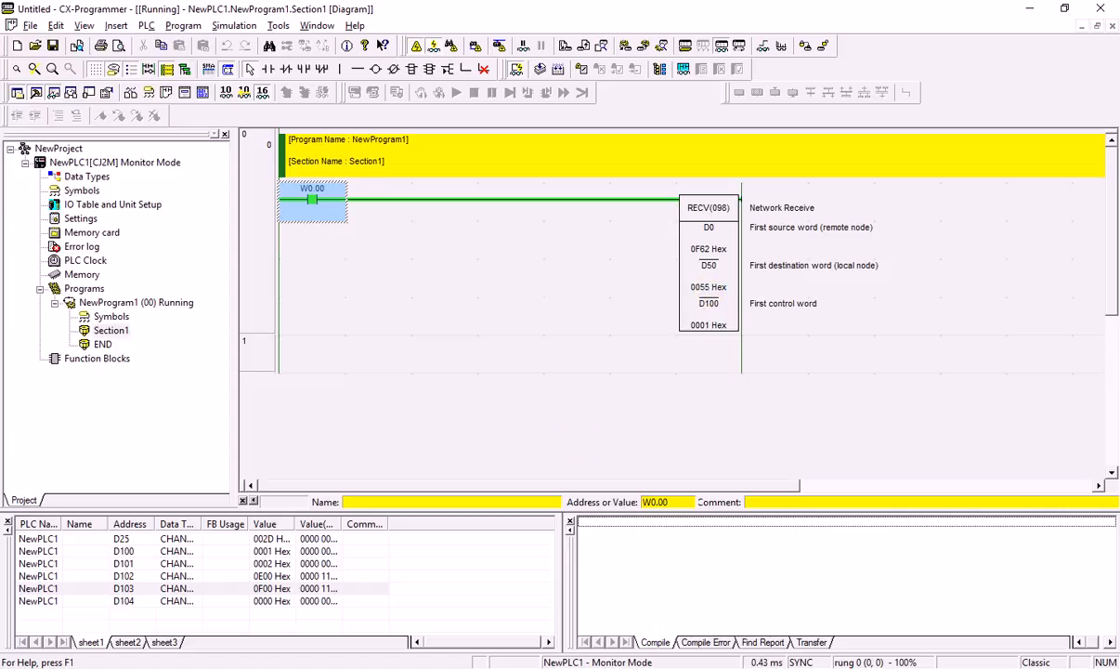
key("alt+Tab")
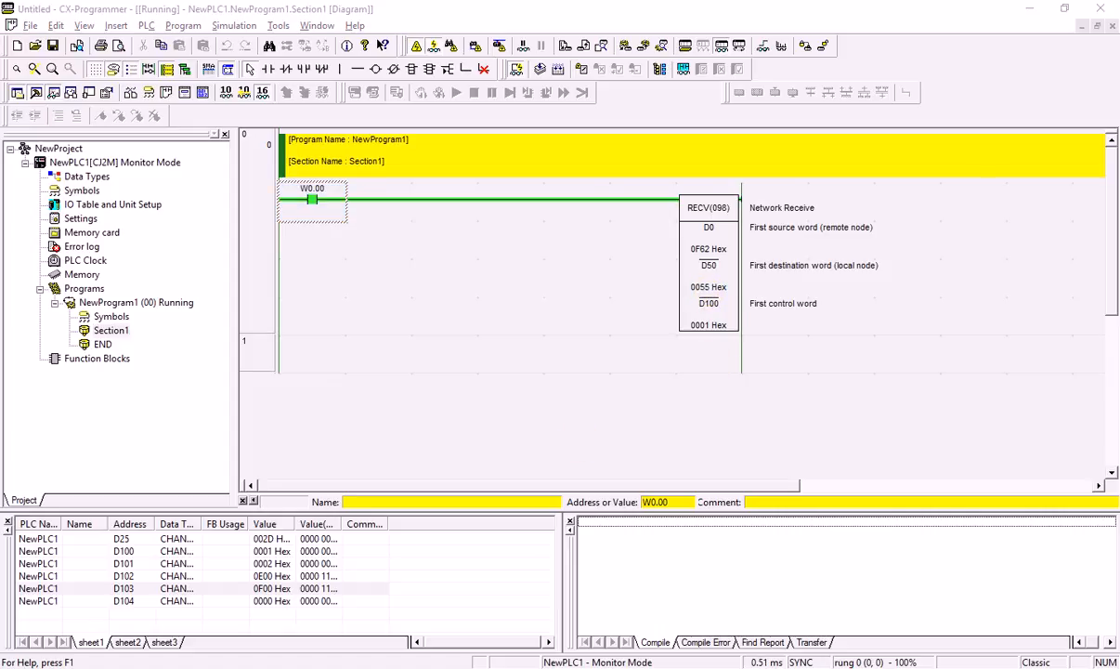